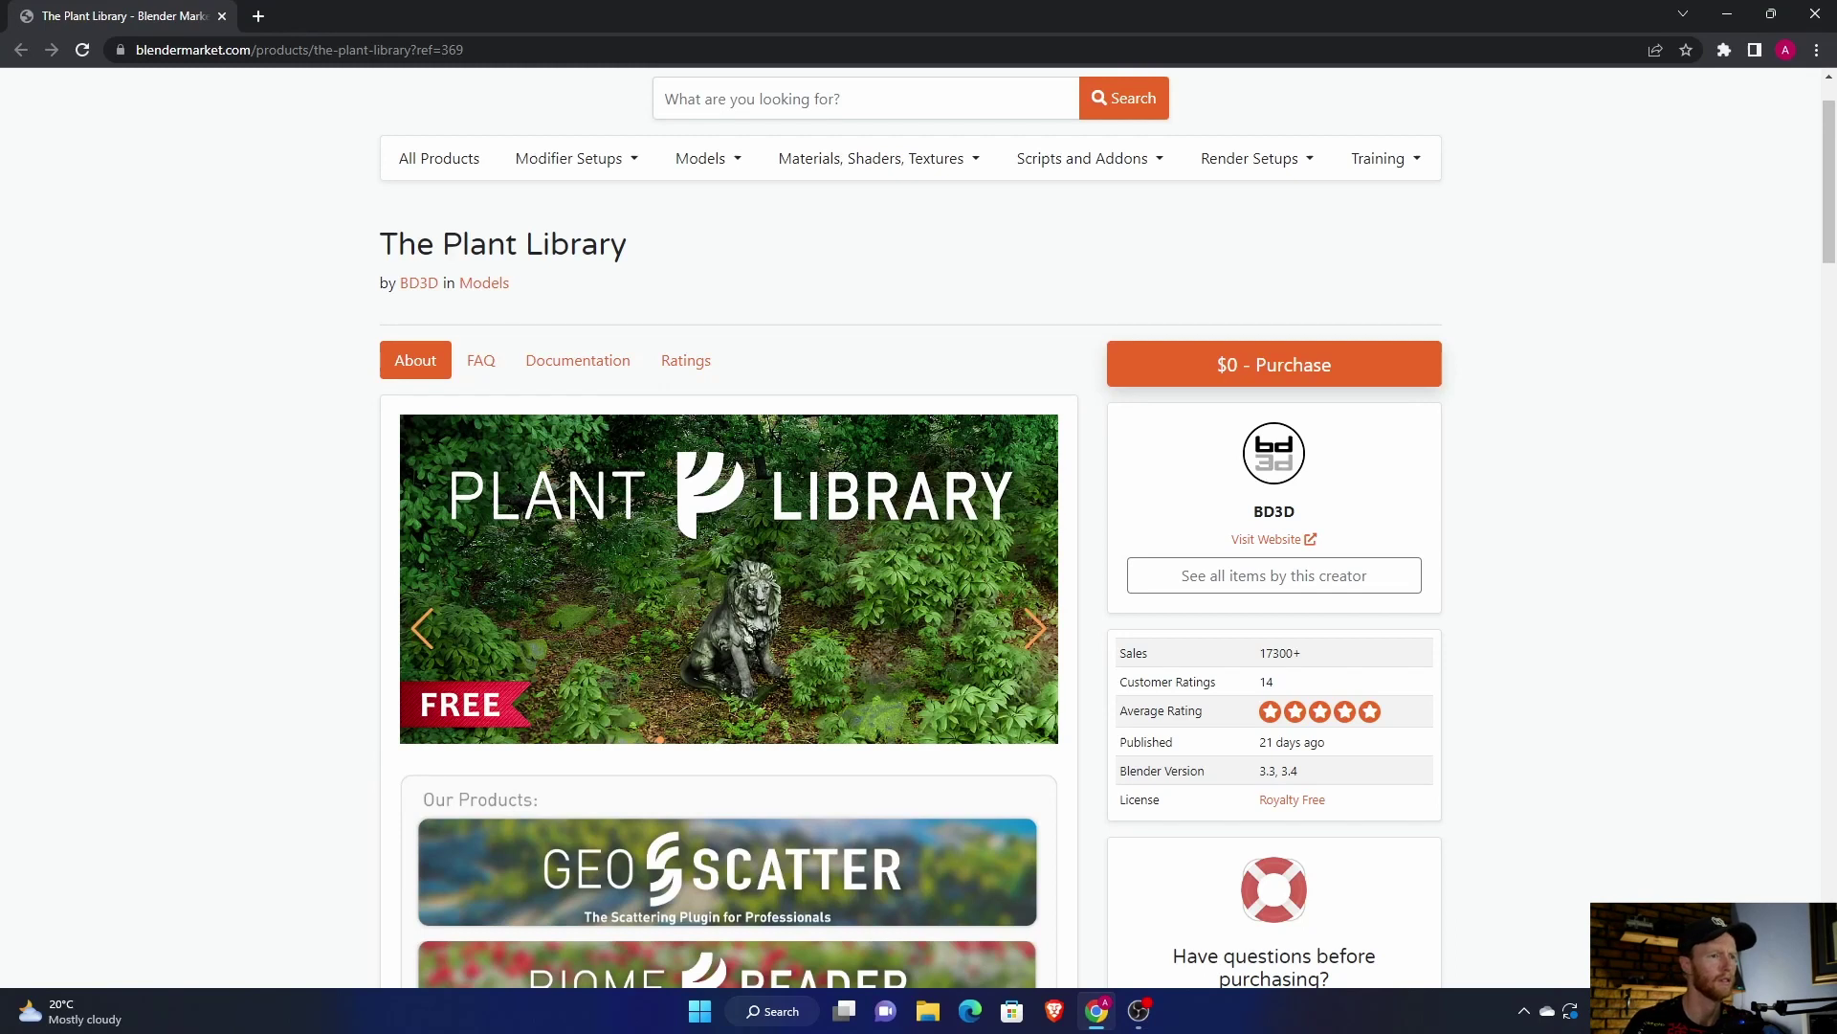
- Add the free Plant Library to the cart, log in, and complete the $0 checkout
scroll(909, 526, up, 1)
scroll(909, 526, down, 2)
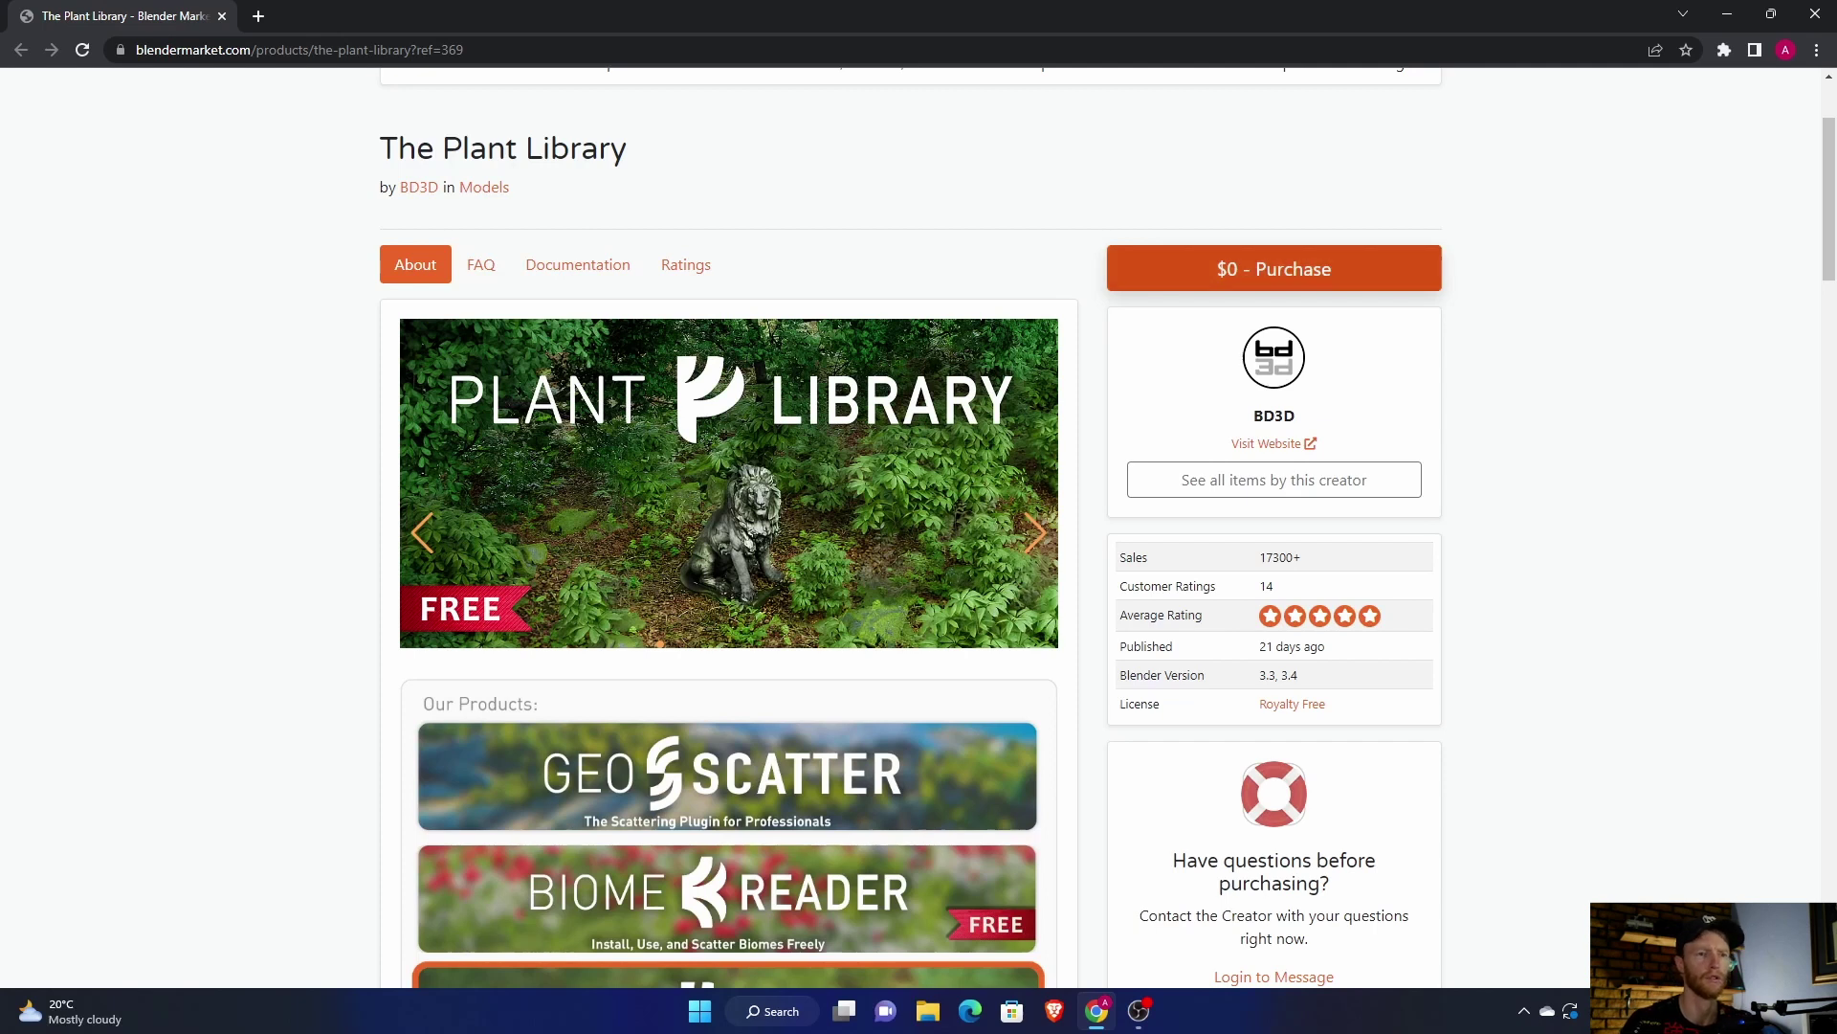
click(1273, 268)
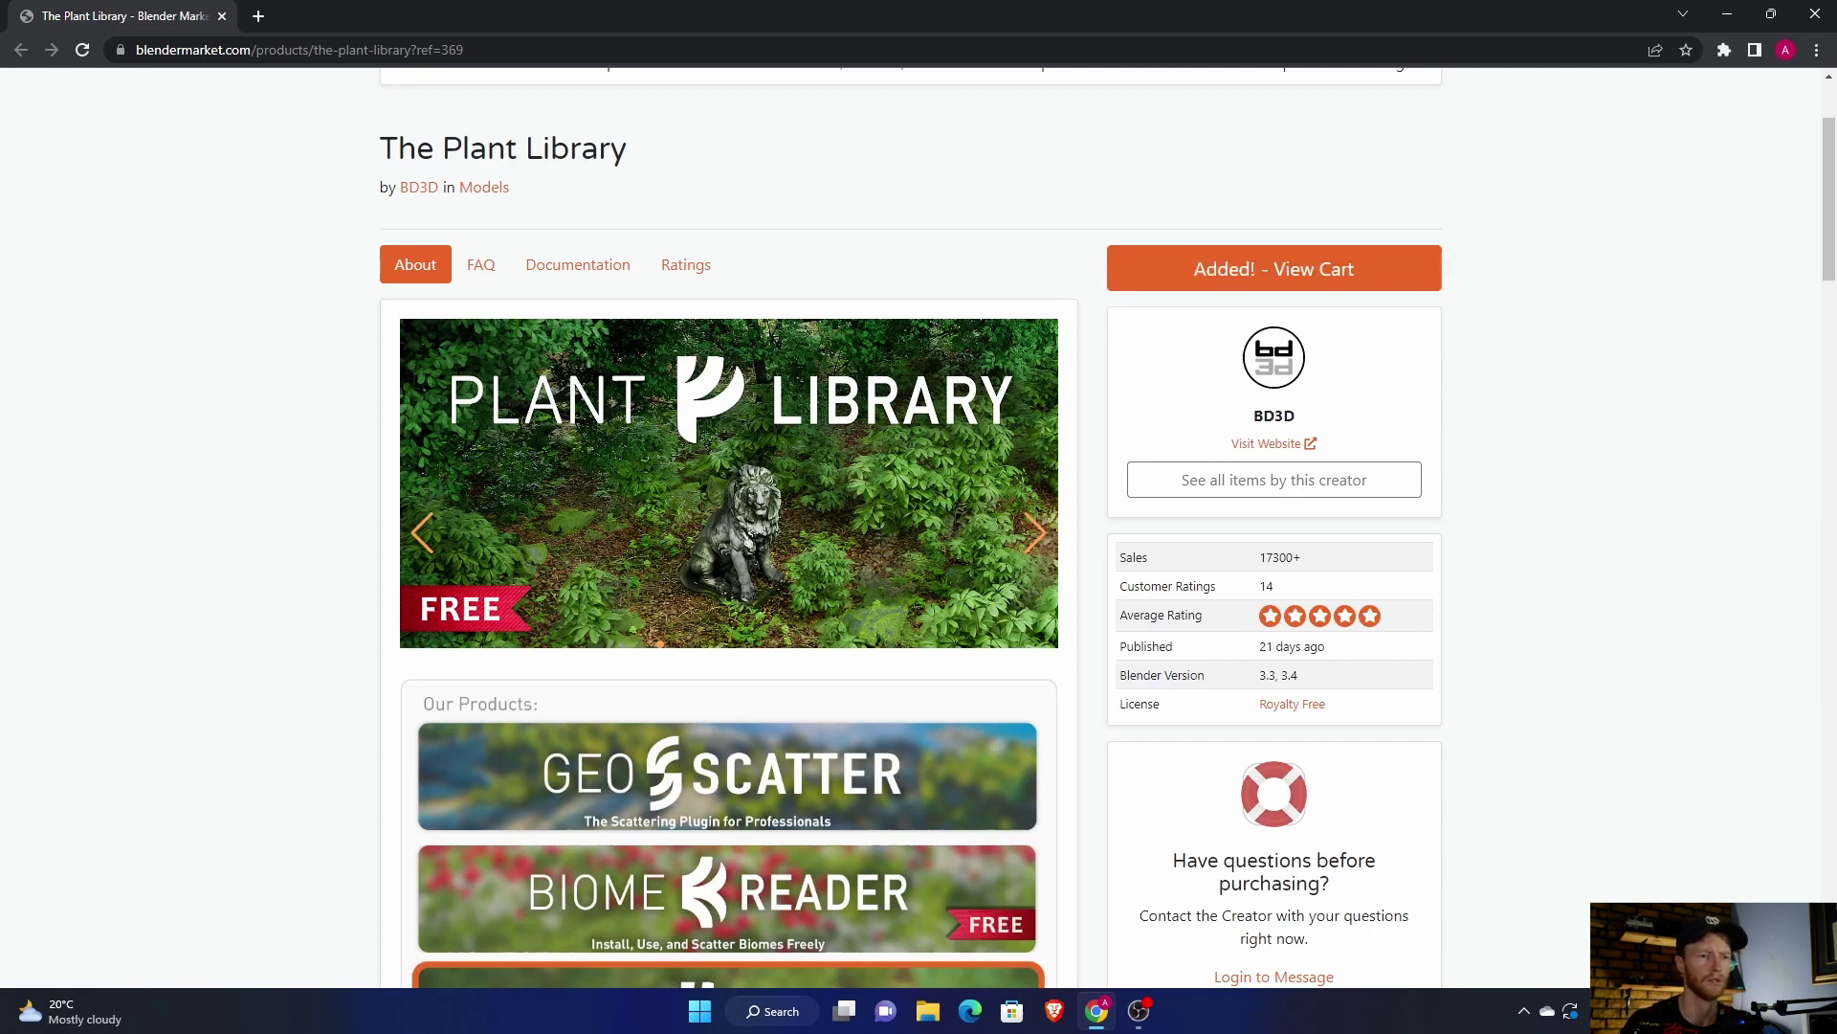
scroll(727, 526, up, 2)
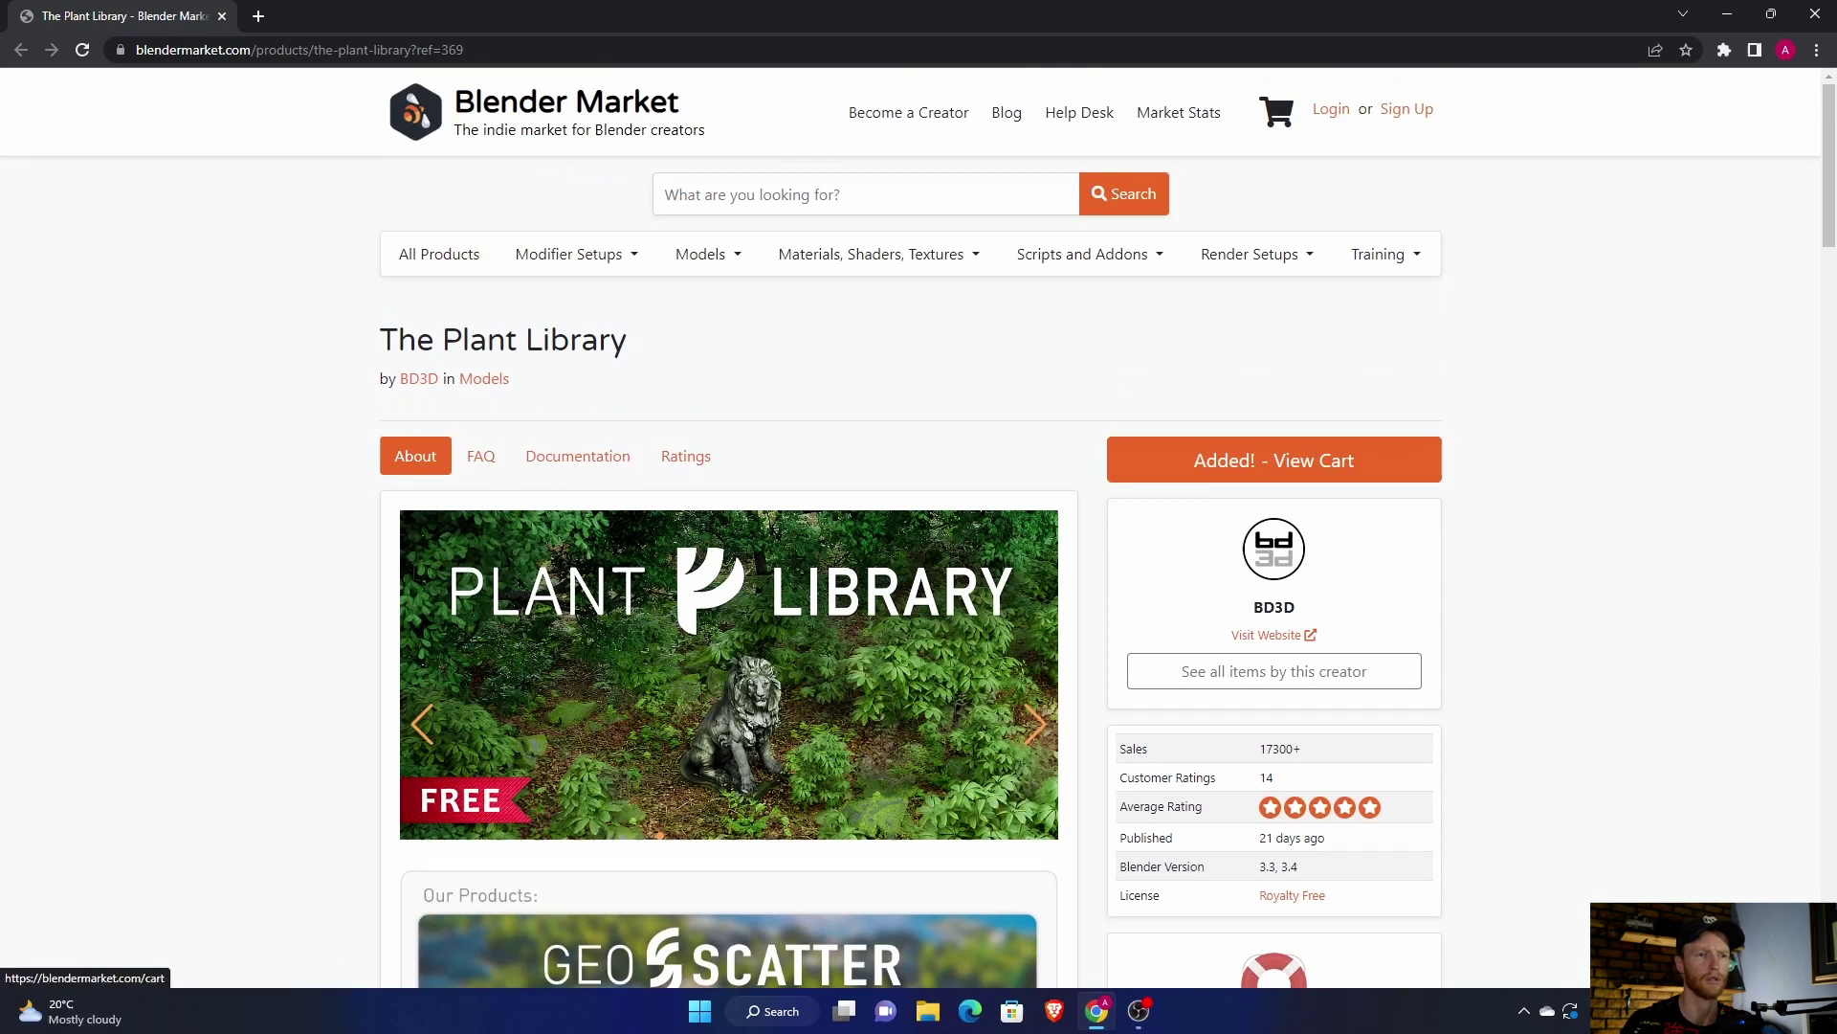
click(1331, 109)
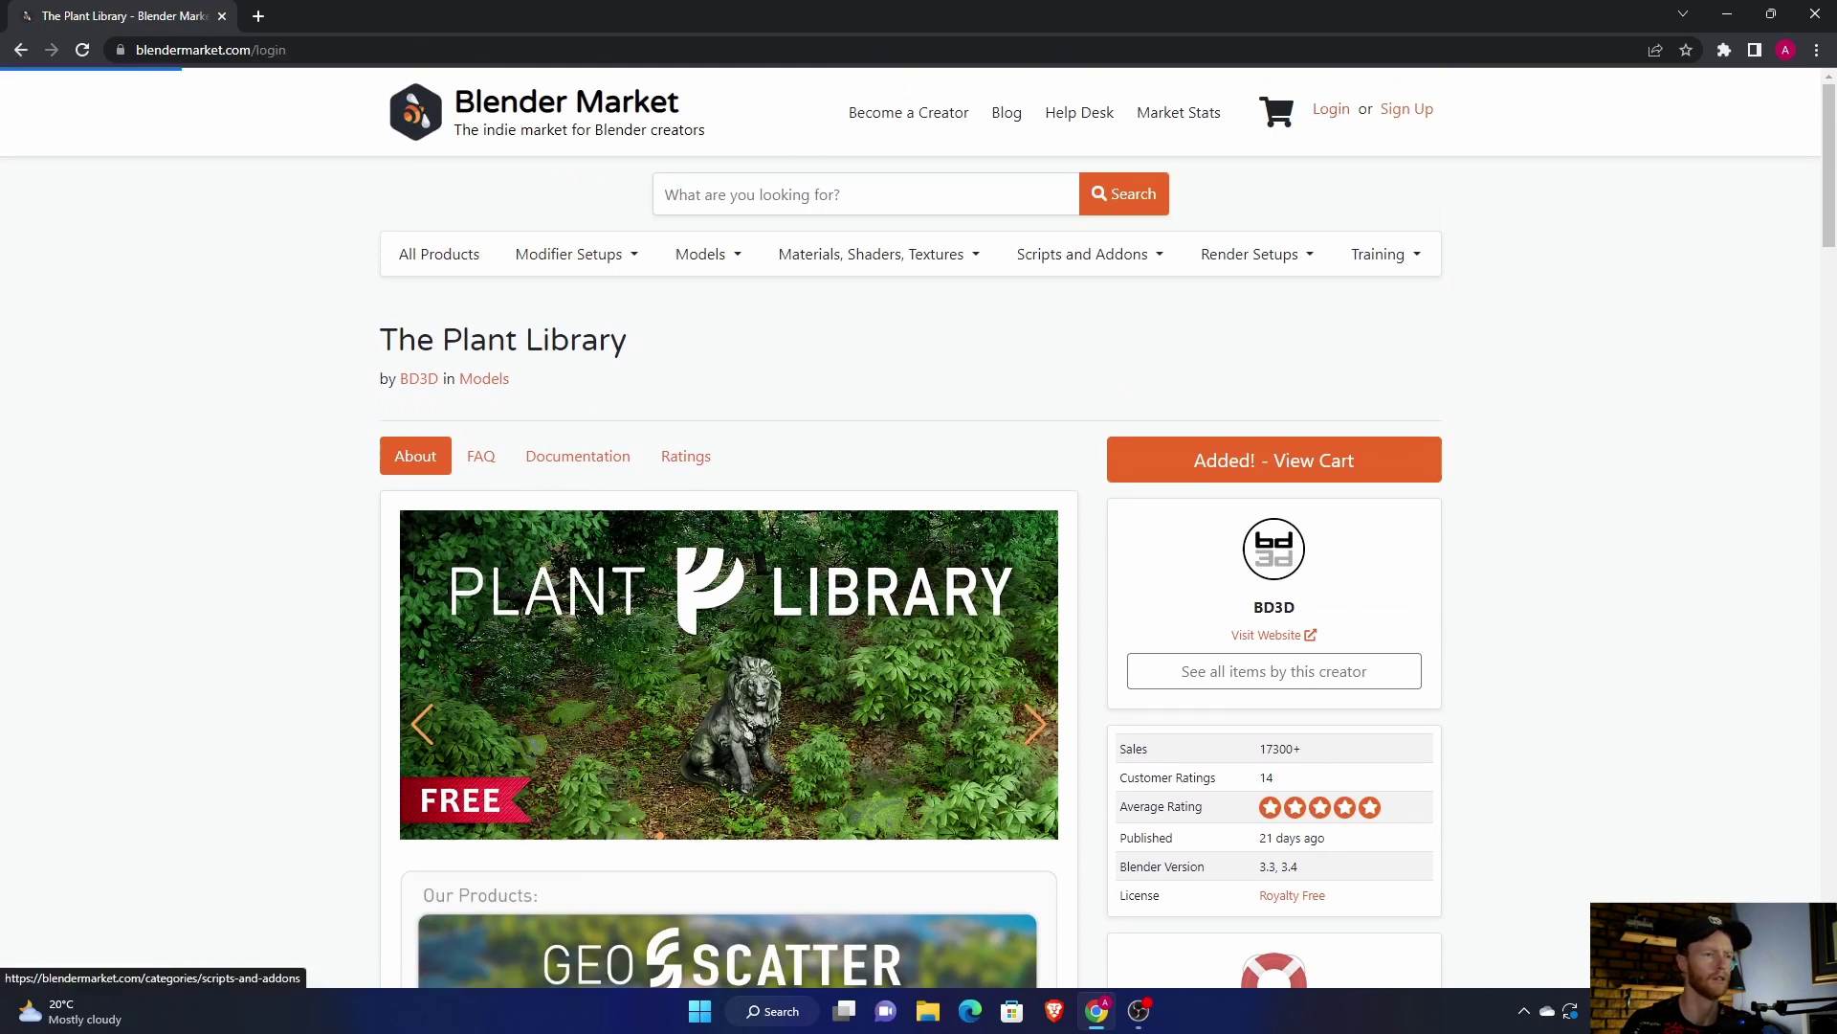
key(Return)
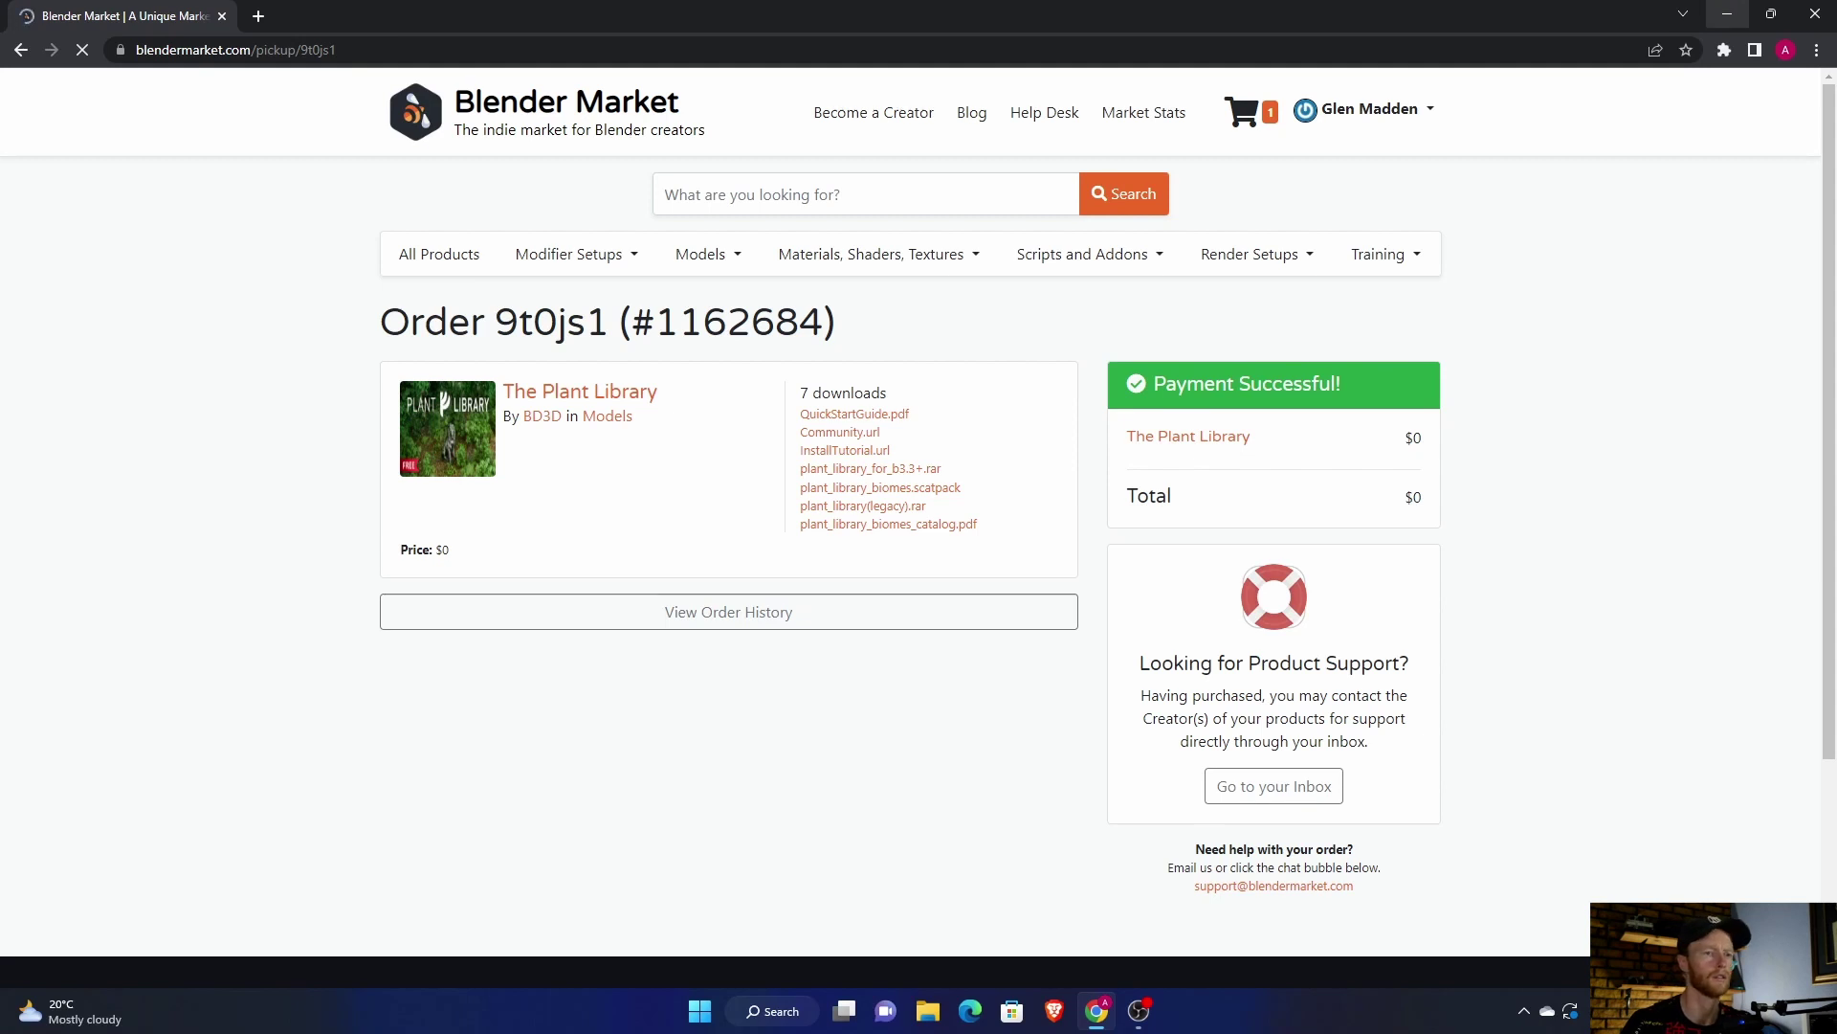
- Minimize Chrome and open the plant_library_for_b3.3+ folder in Downloads
click(1728, 13)
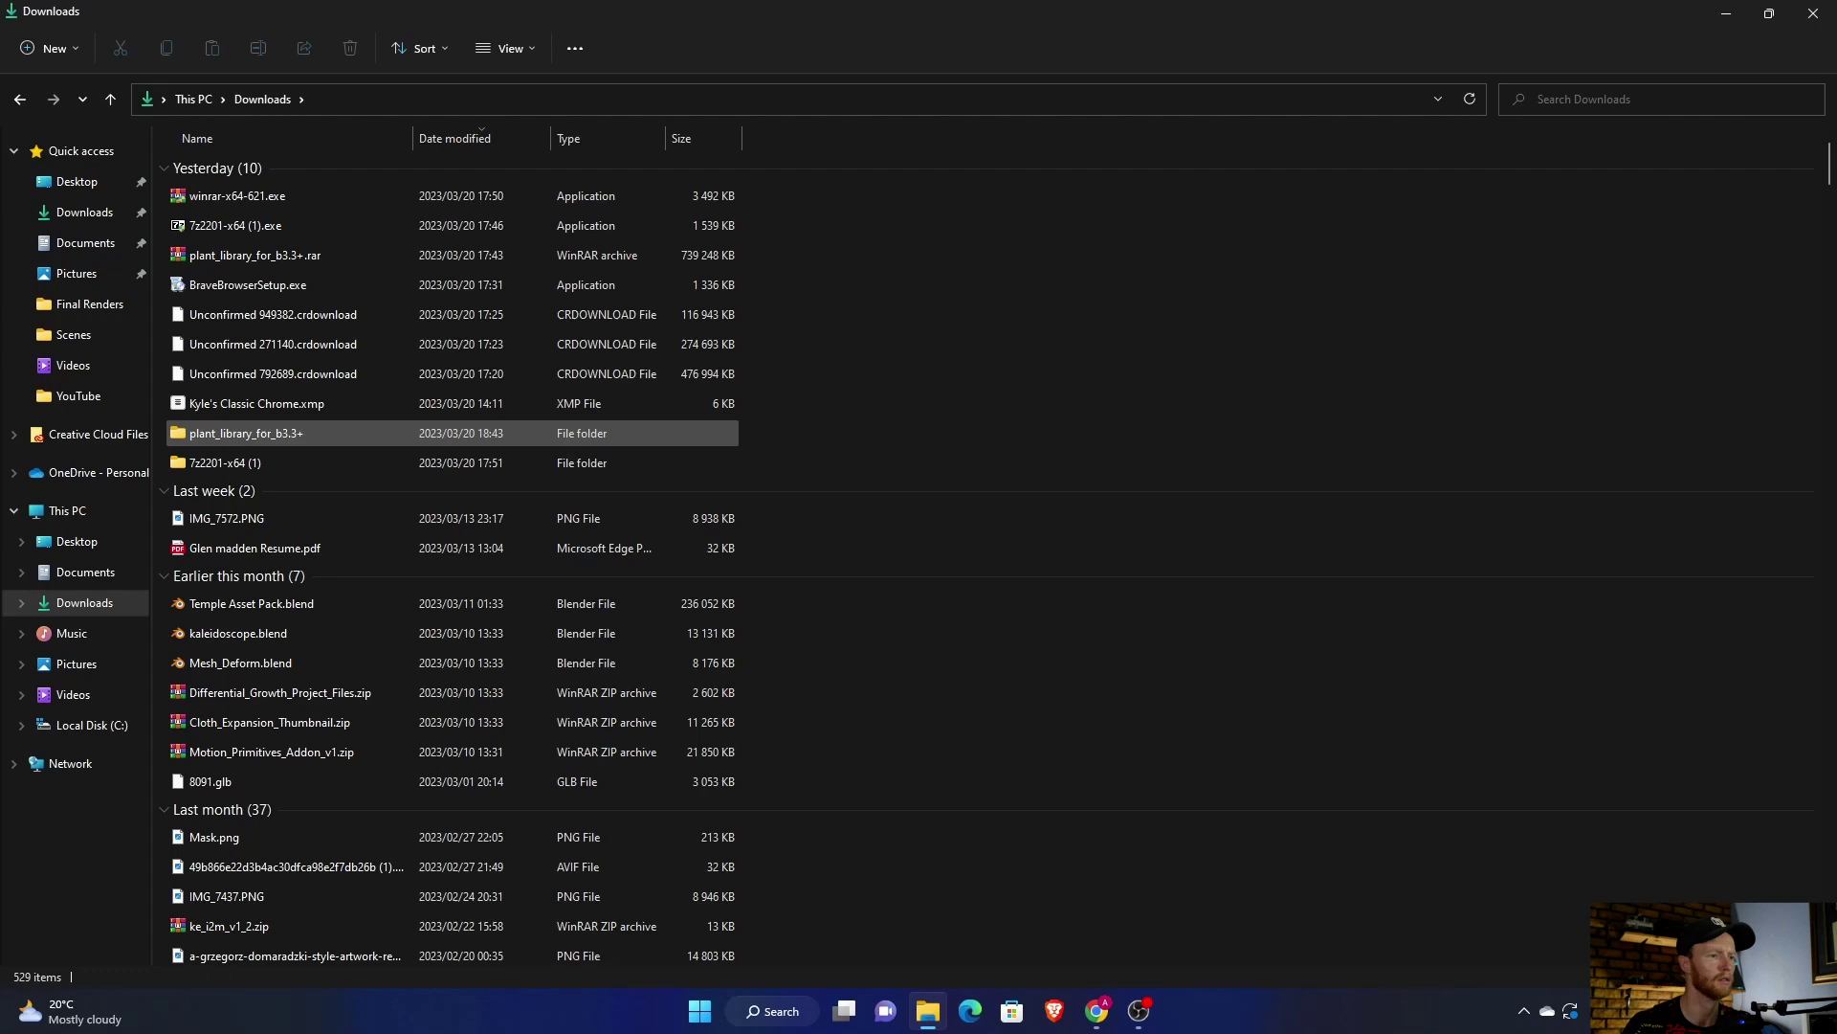
double_click(246, 433)
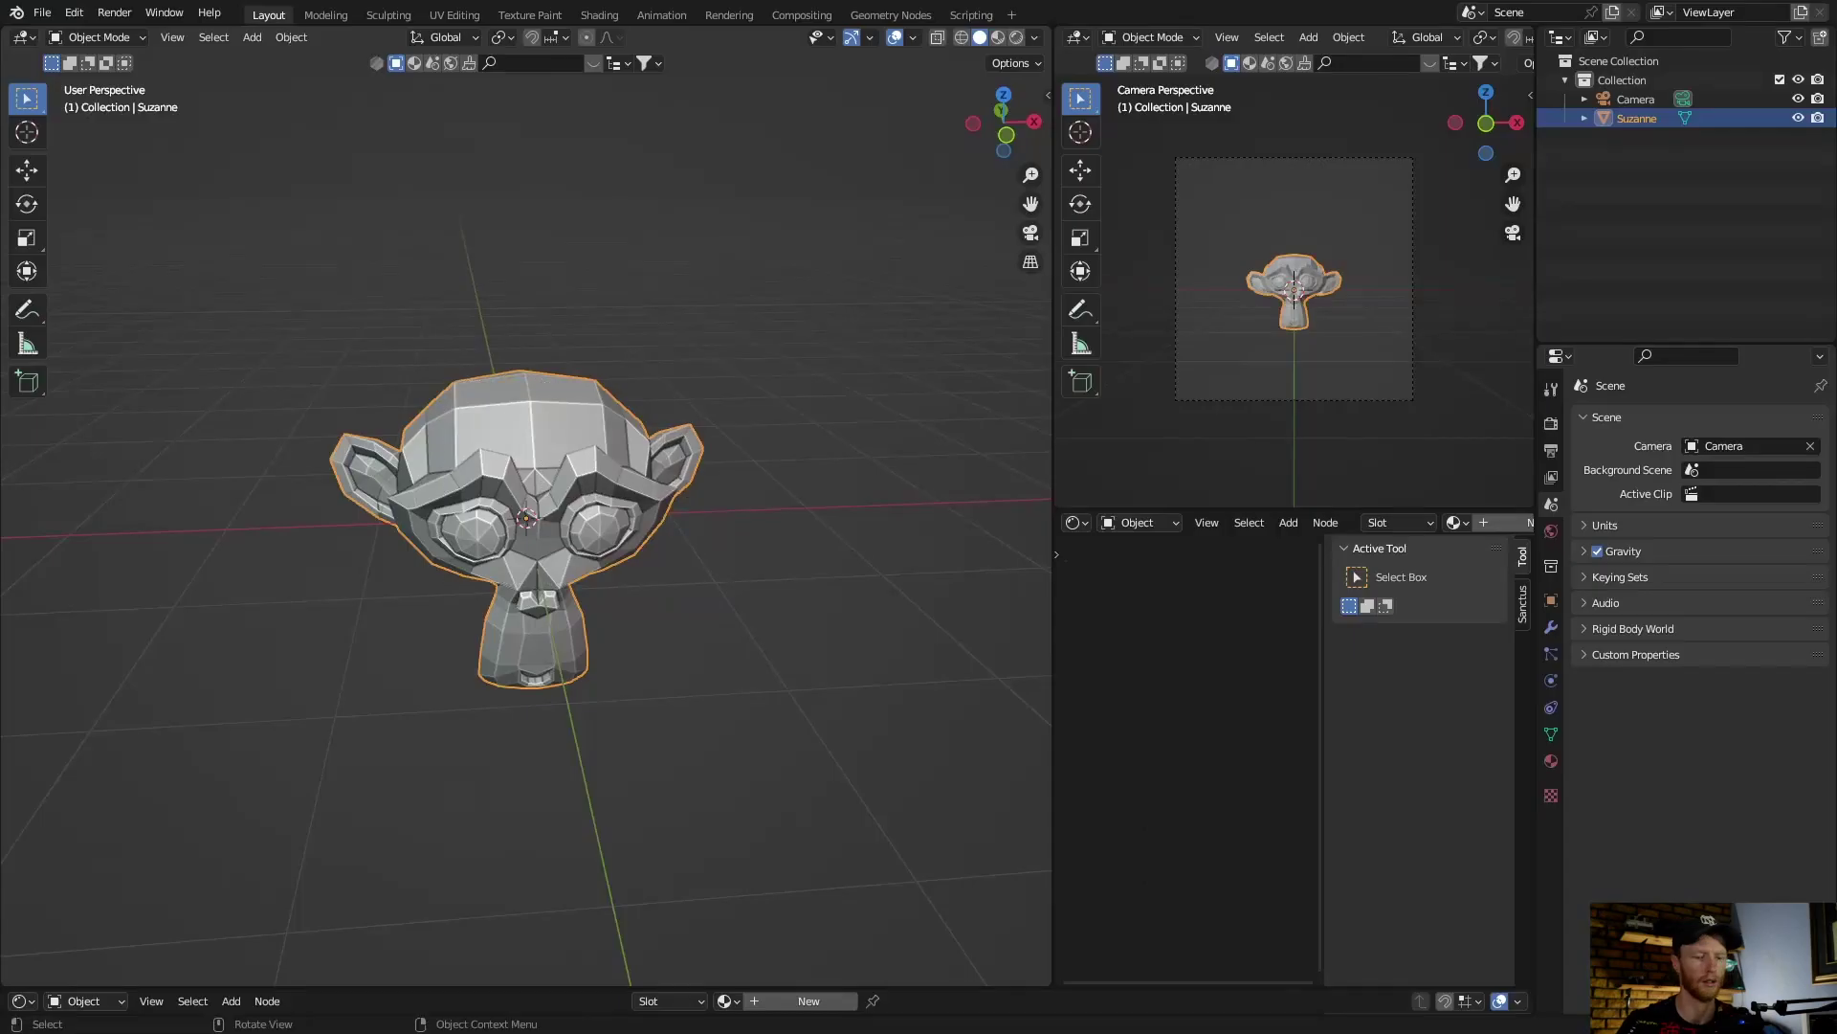
- Delete the Suzanne monkey and bring up Blender Preferences at File Paths
key(Delete)
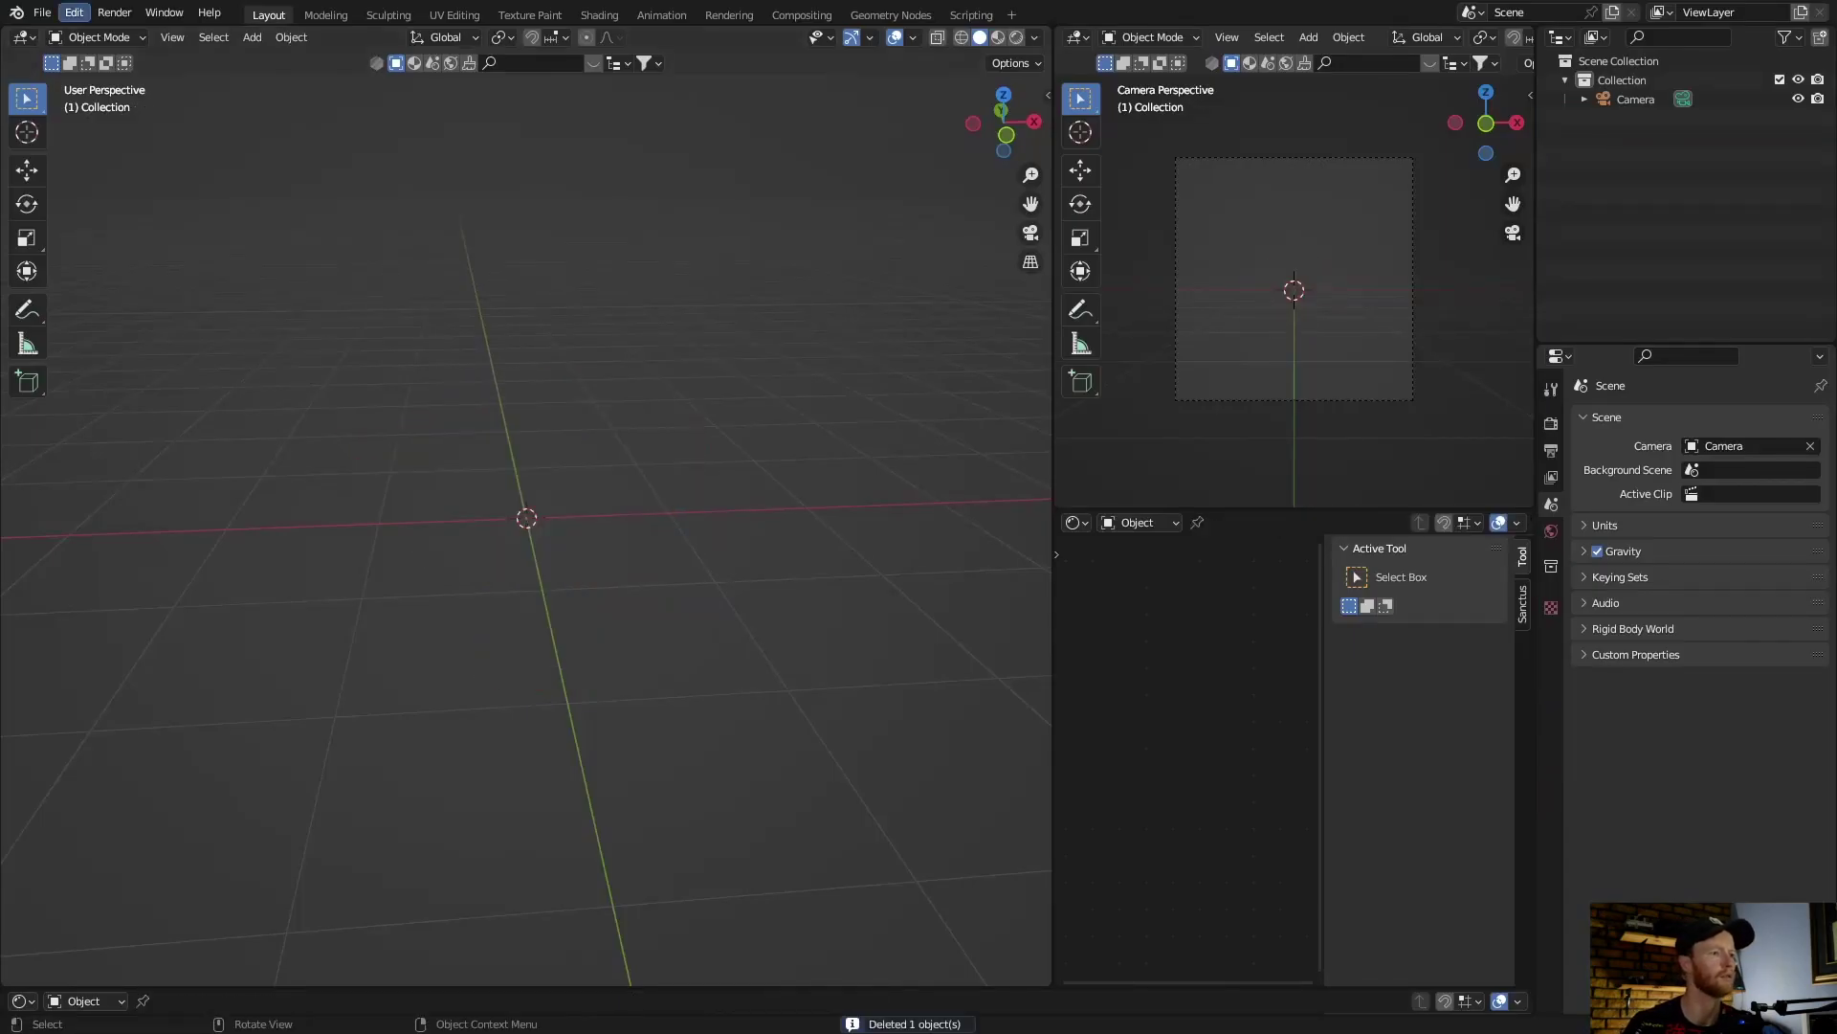
click(74, 12)
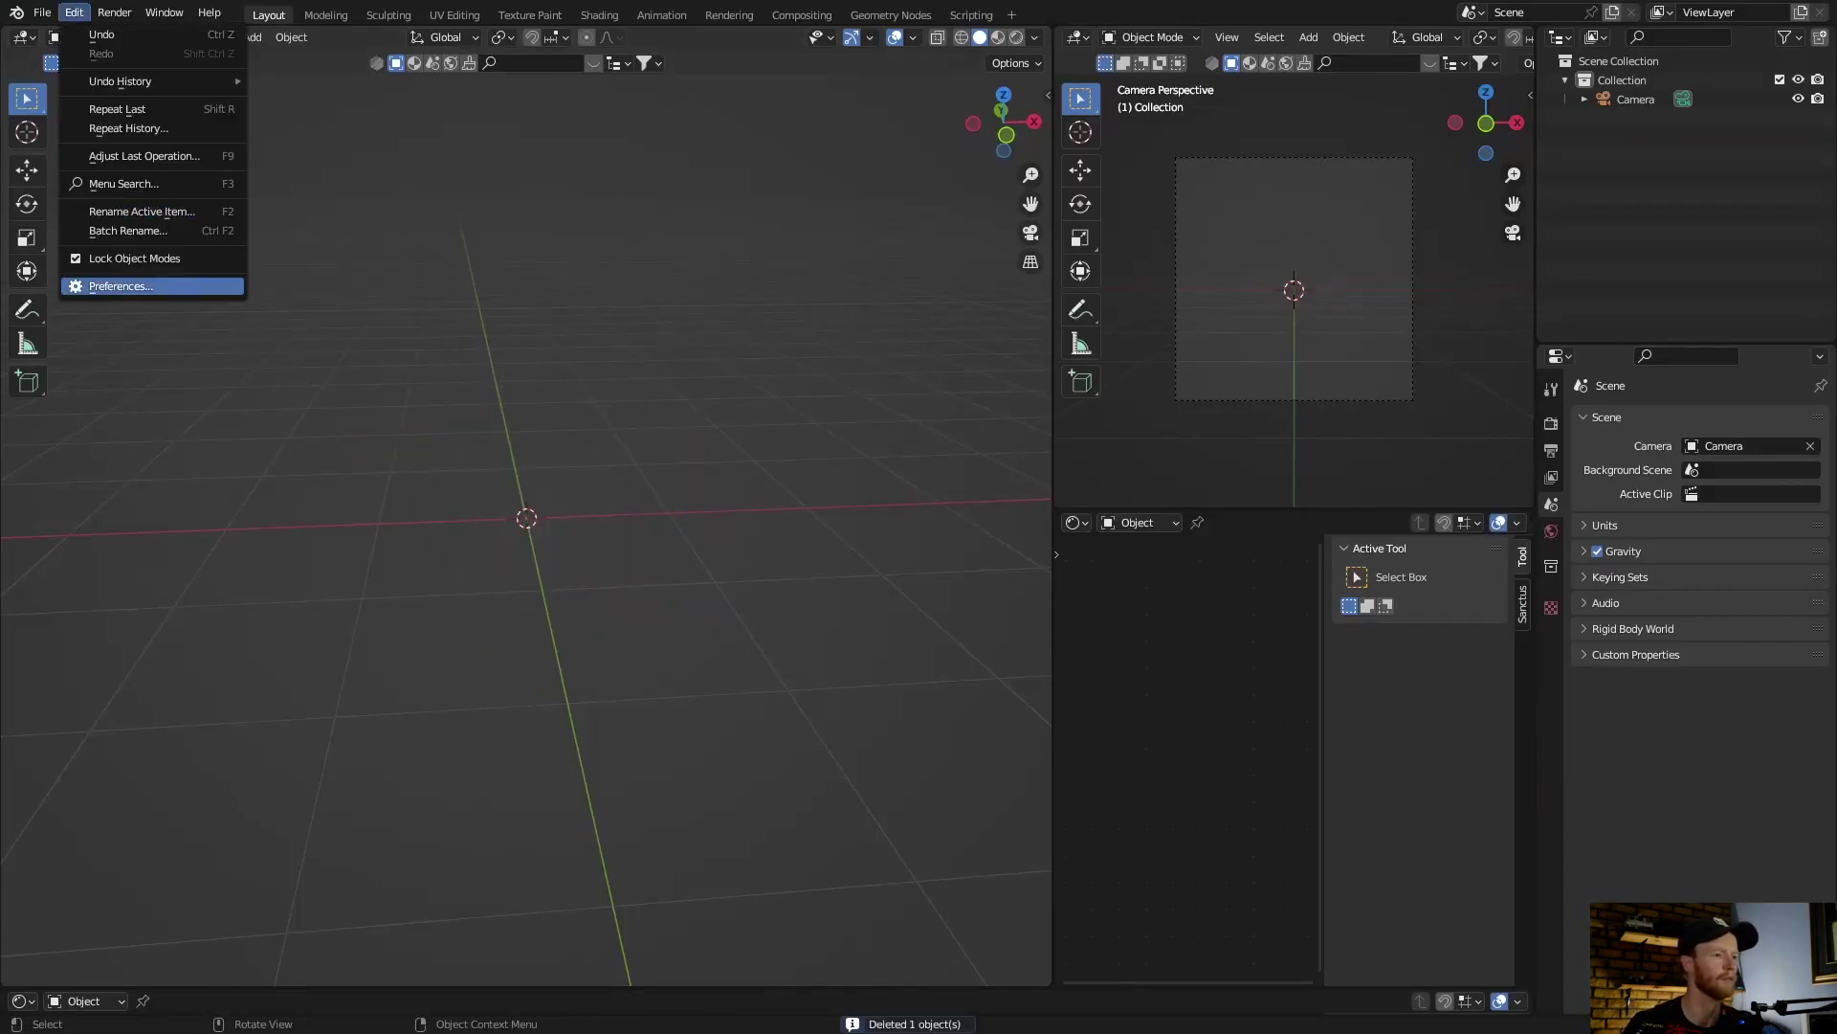
click(96, 286)
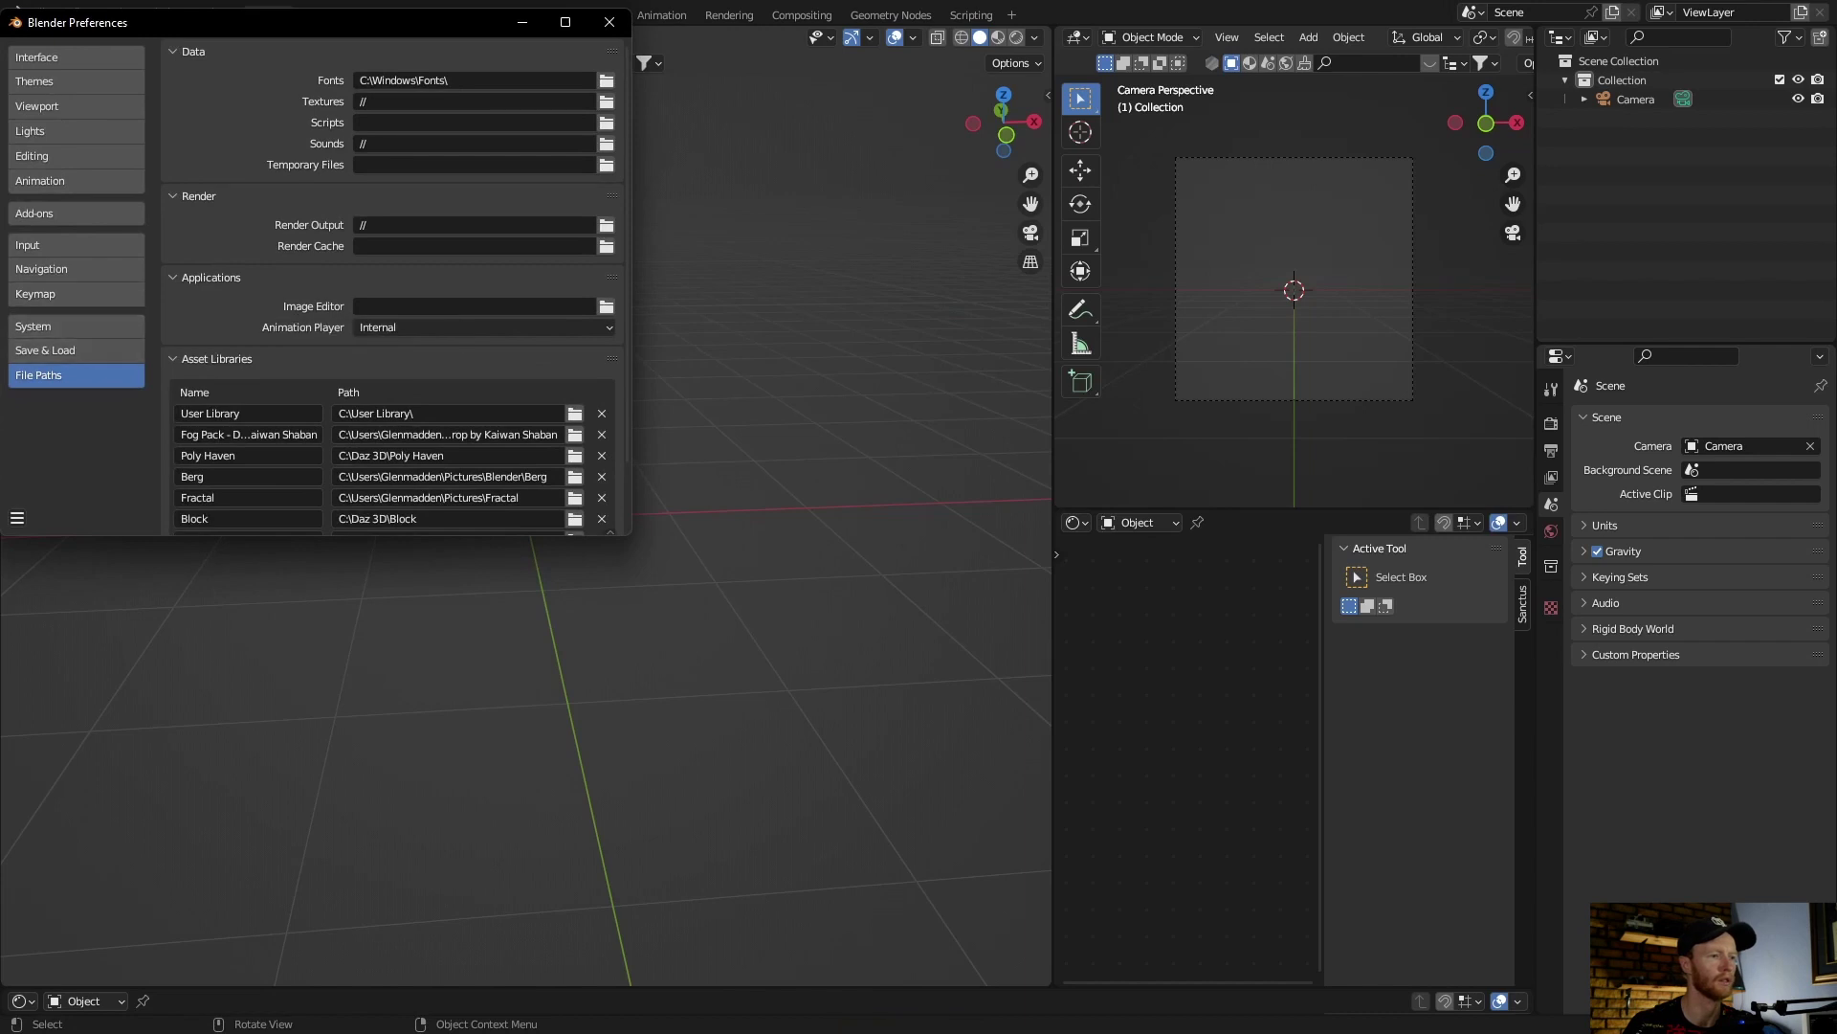
scroll(392, 287, down, 3)
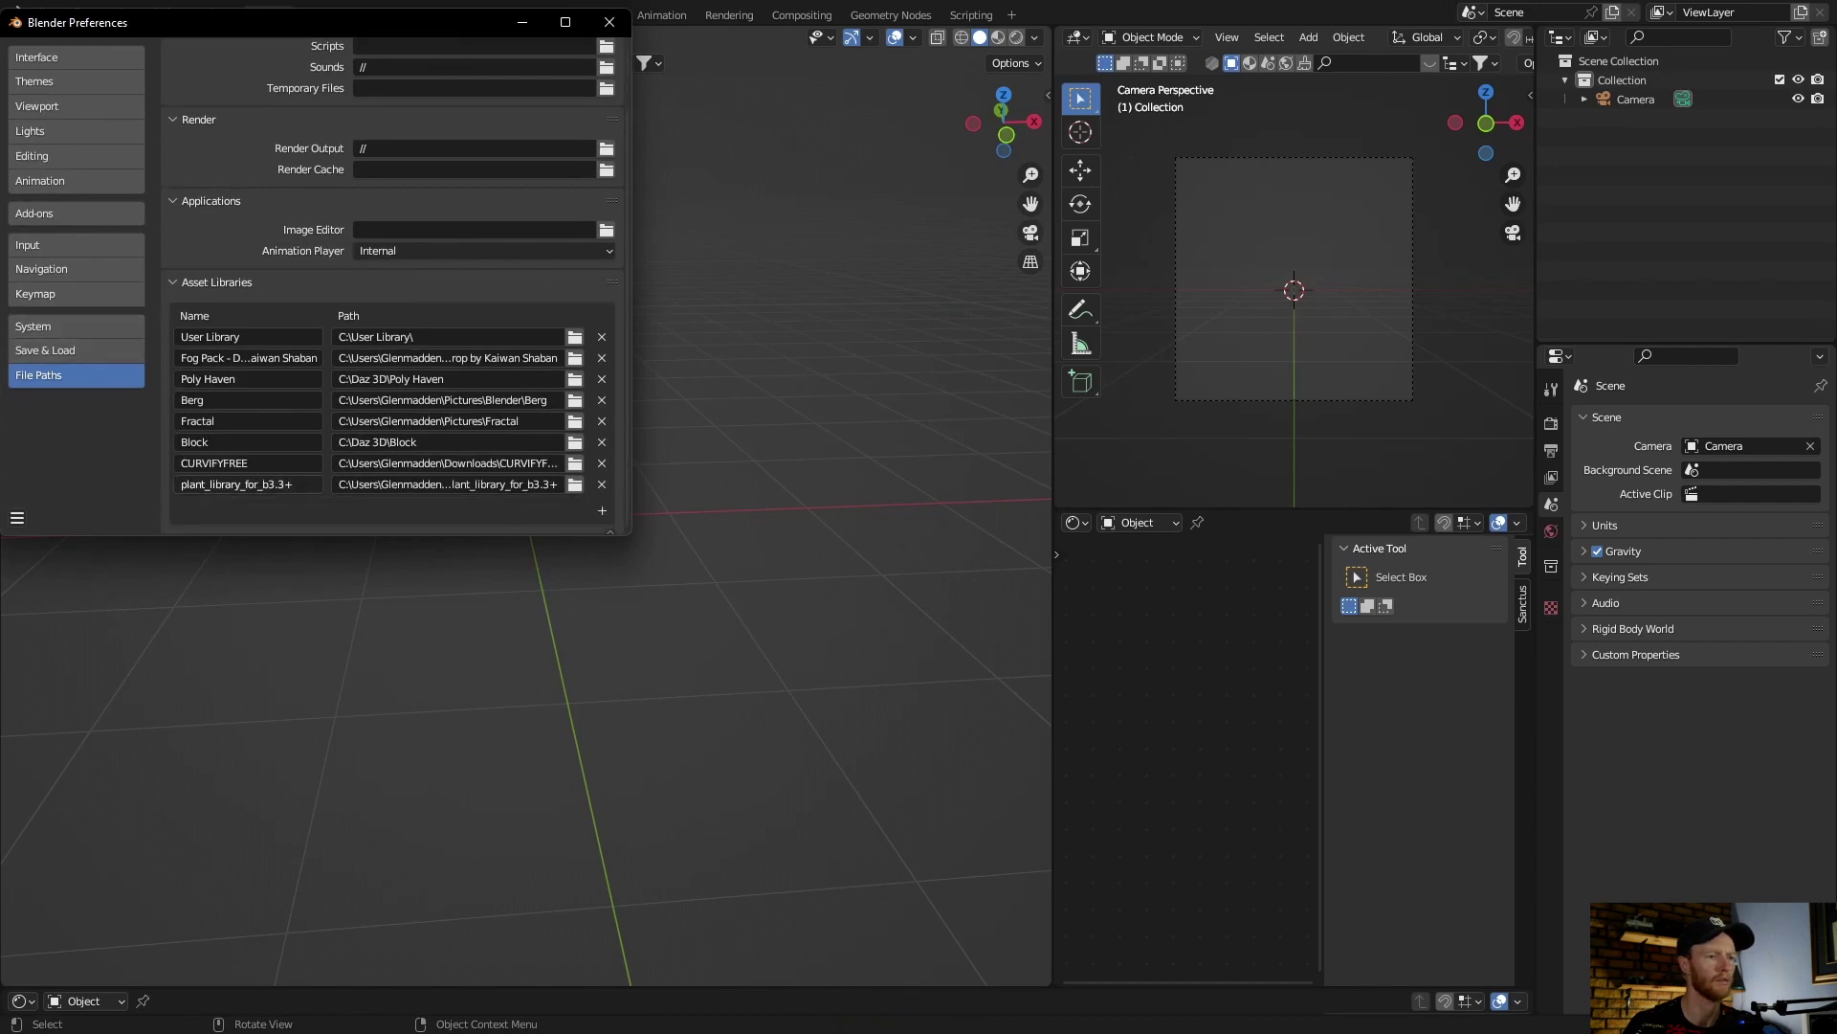
- Add Downloads/plant_library_for_b3.3+ as an asset library and remove the .001 duplicate
click(601, 511)
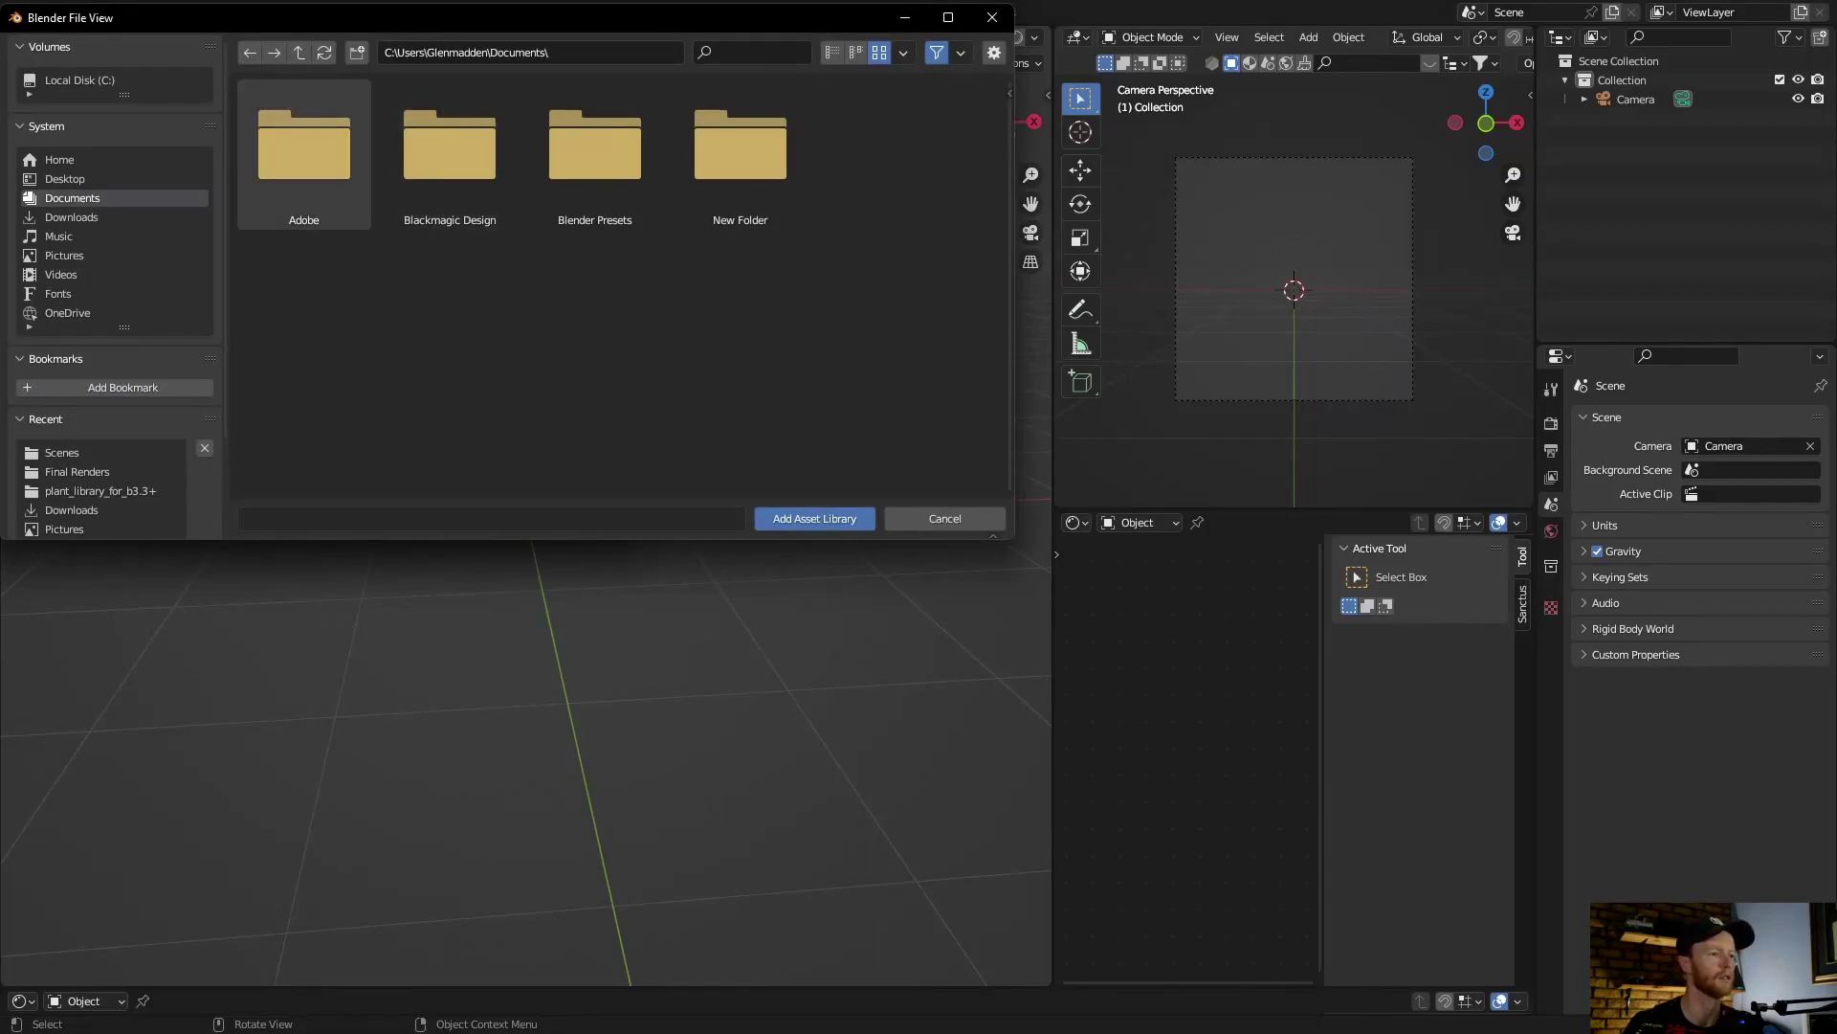
click(72, 217)
scroll(594, 287, down, 3)
scroll(595, 288, down, 3)
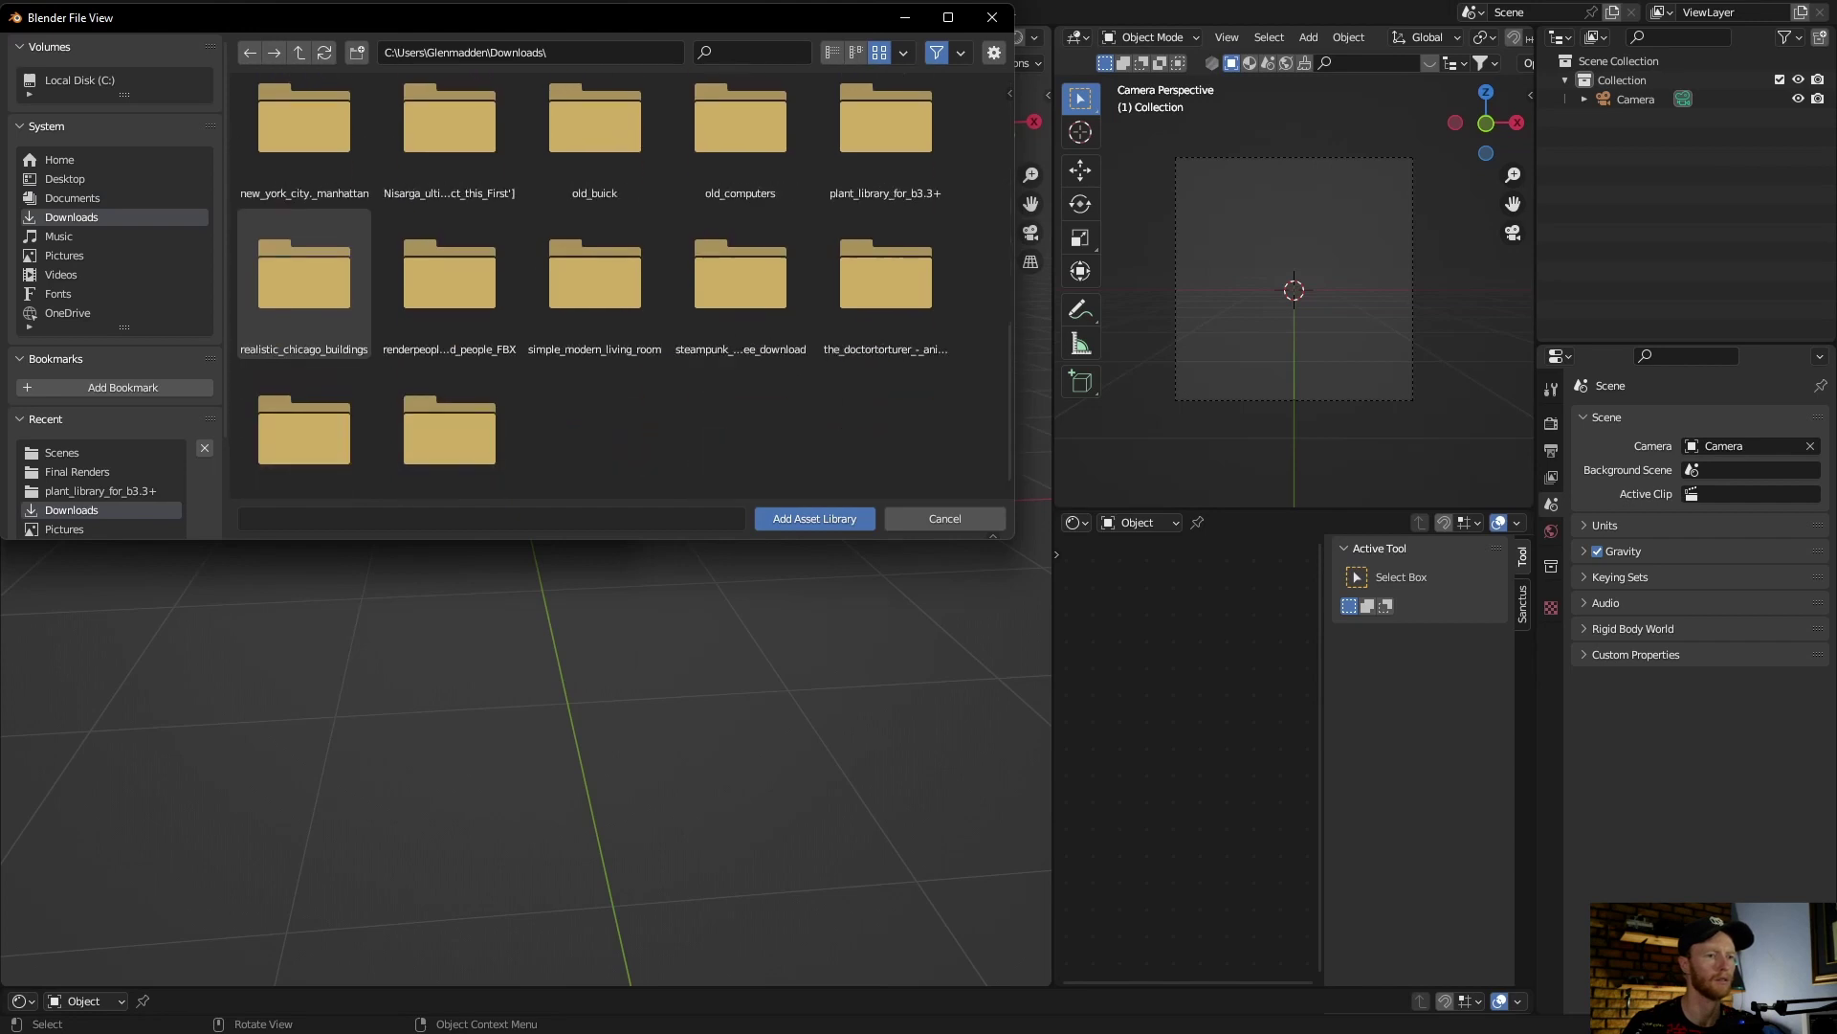
scroll(595, 287, down, 3)
scroll(594, 258, up, 1)
click(886, 177)
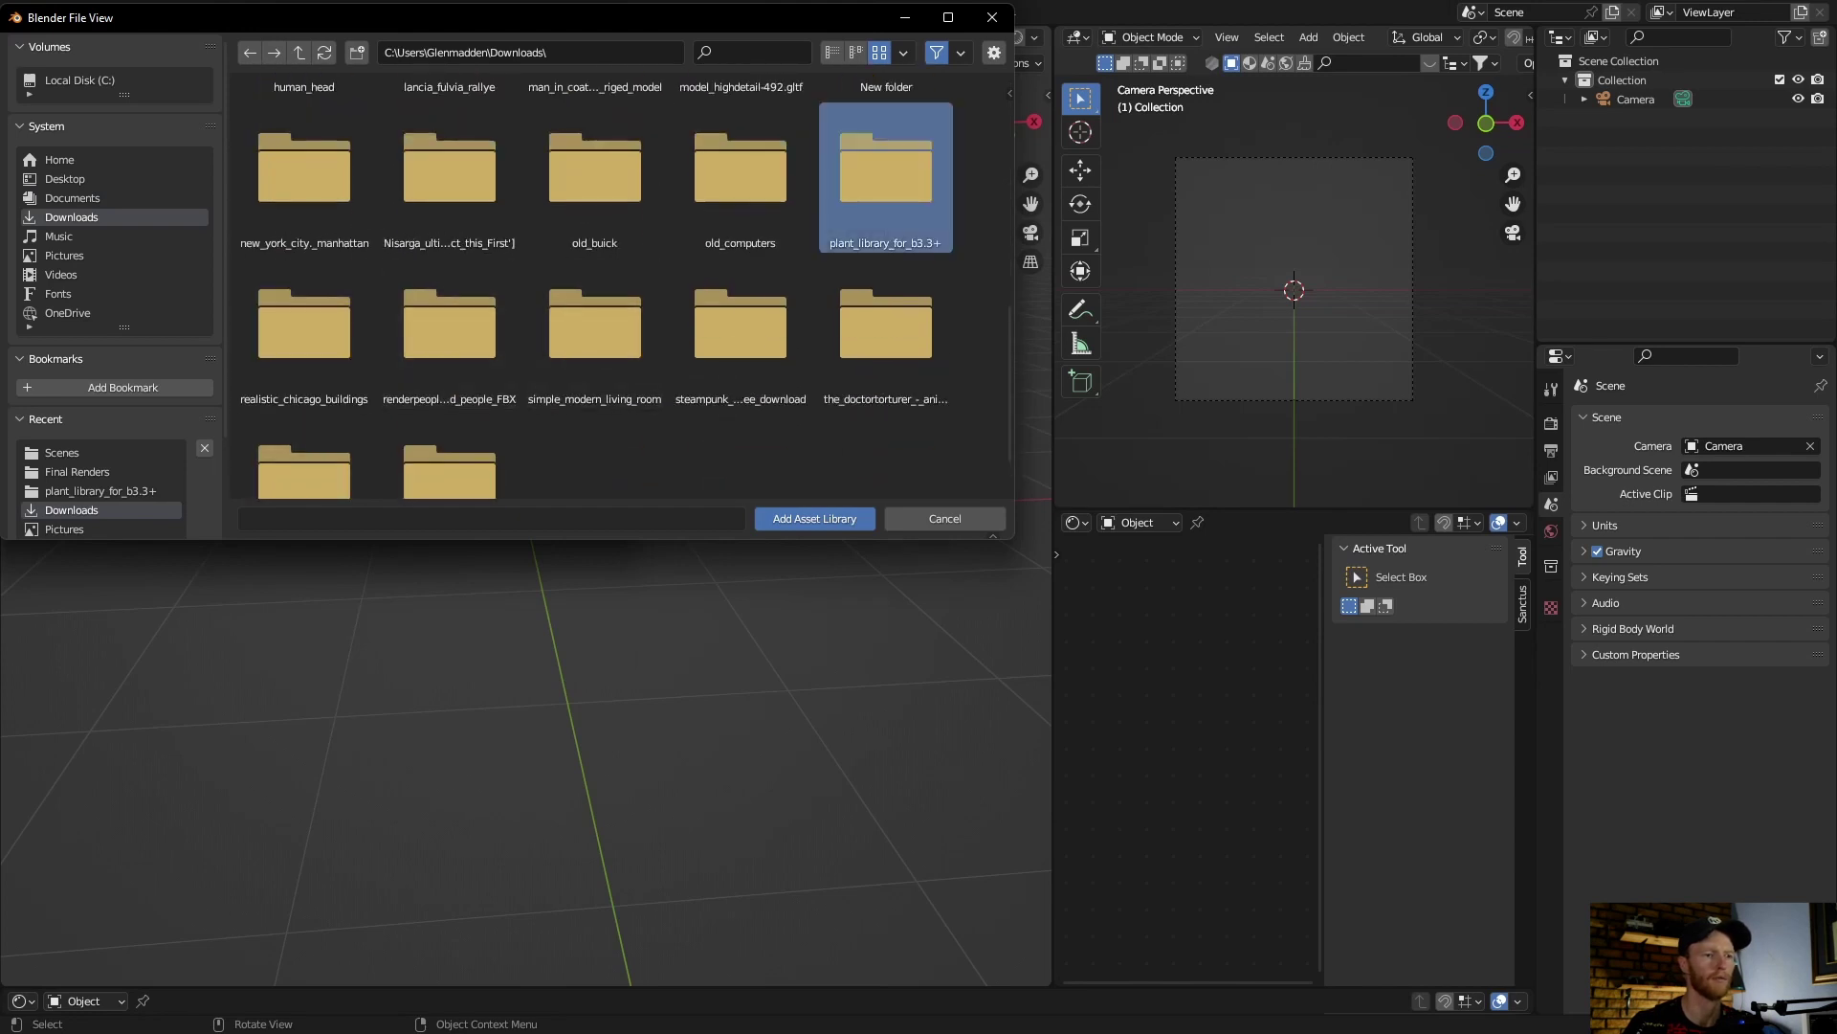
double_click(885, 177)
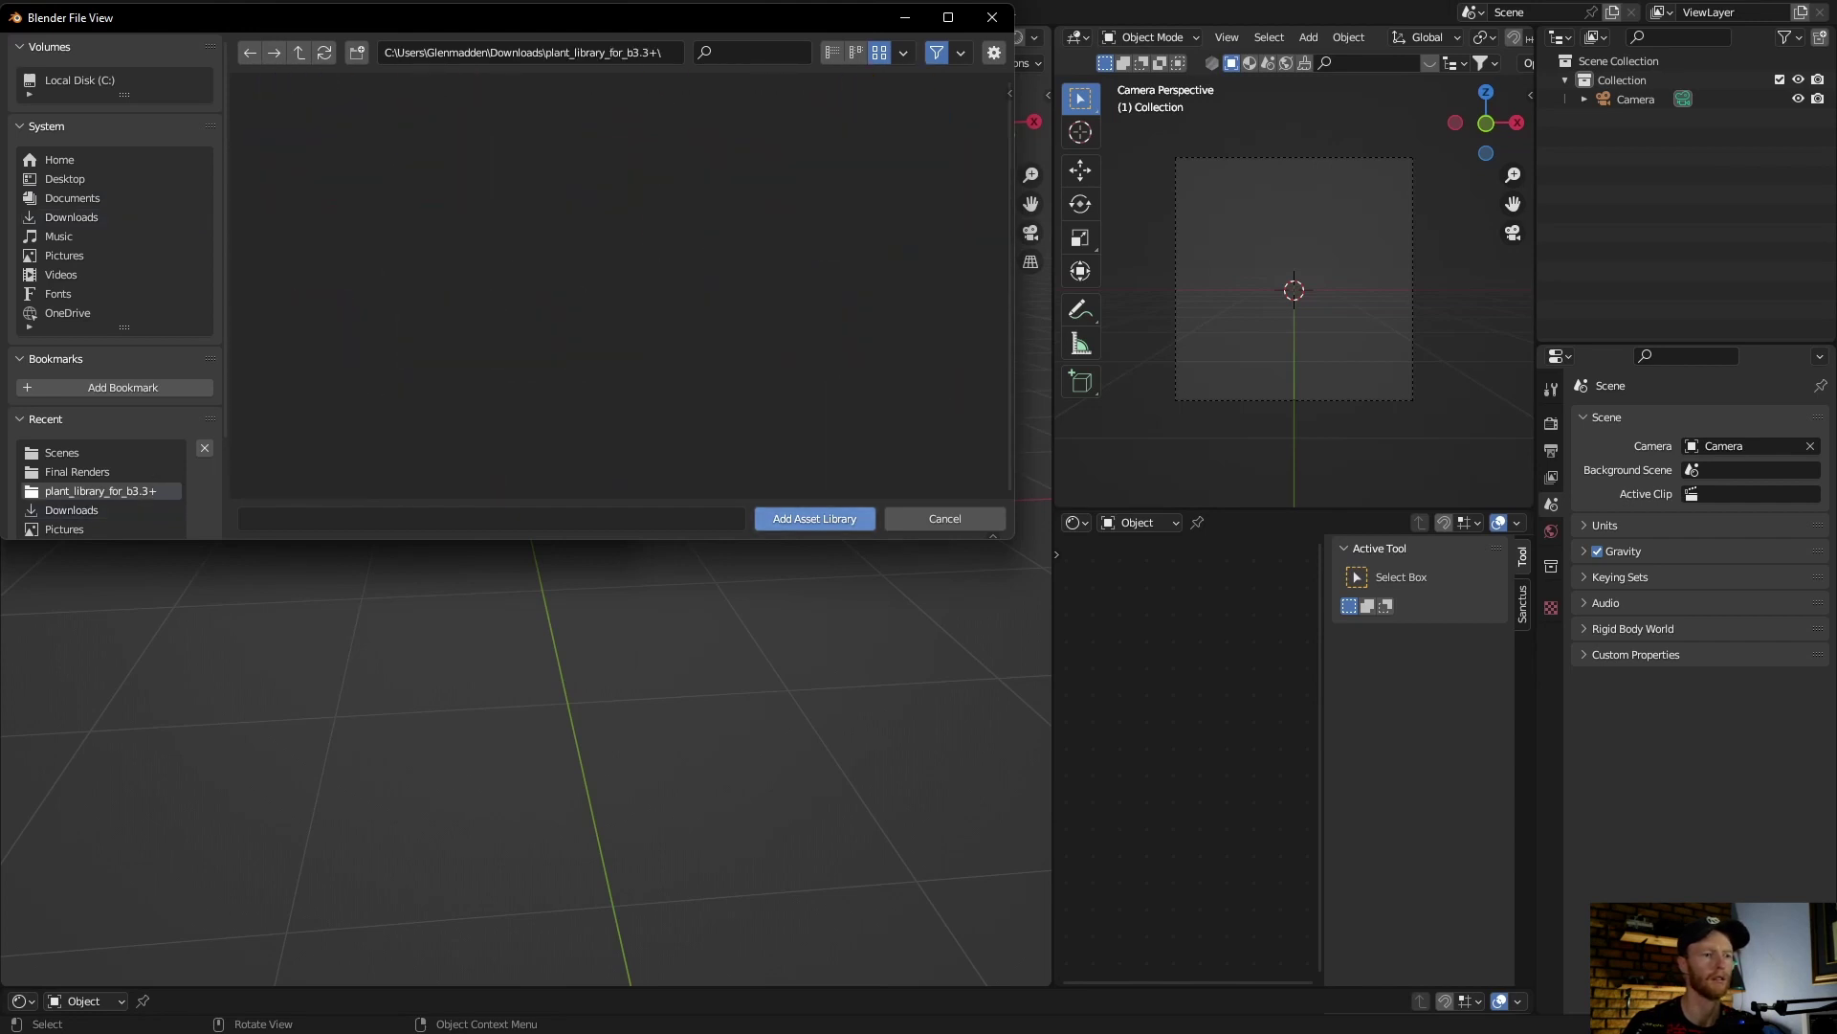
click(814, 518)
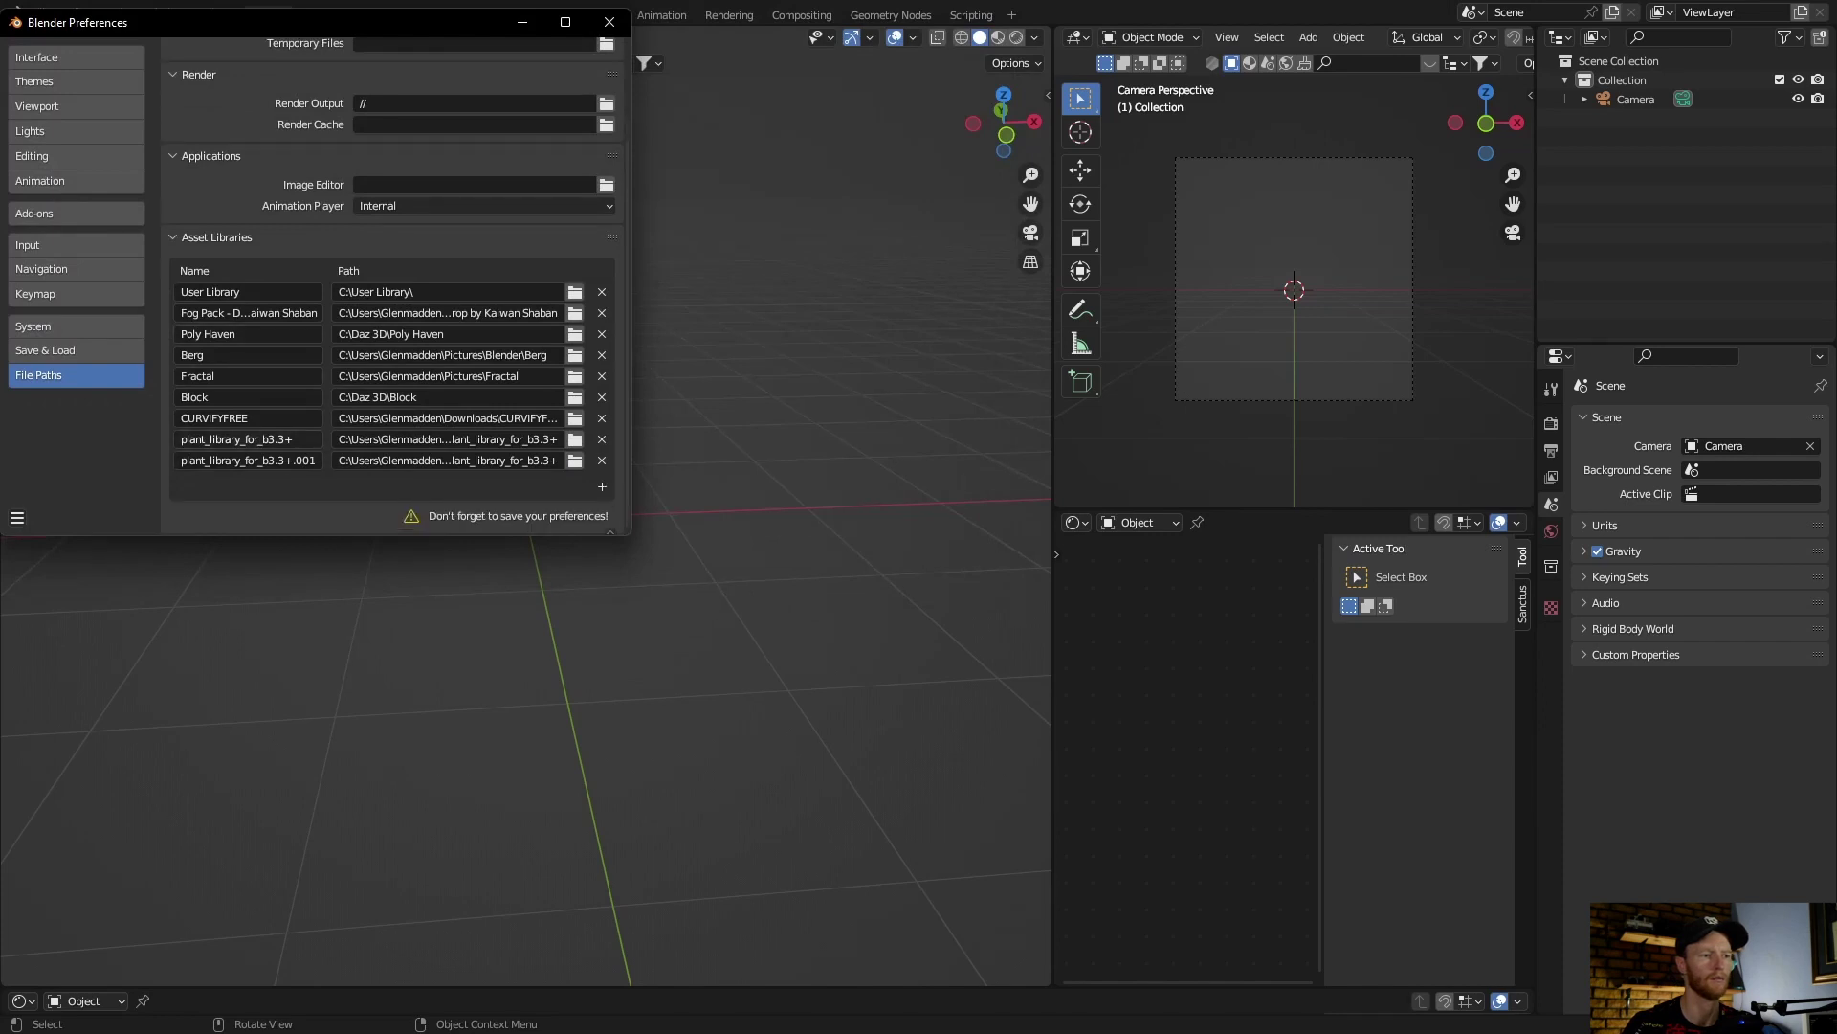
click(602, 461)
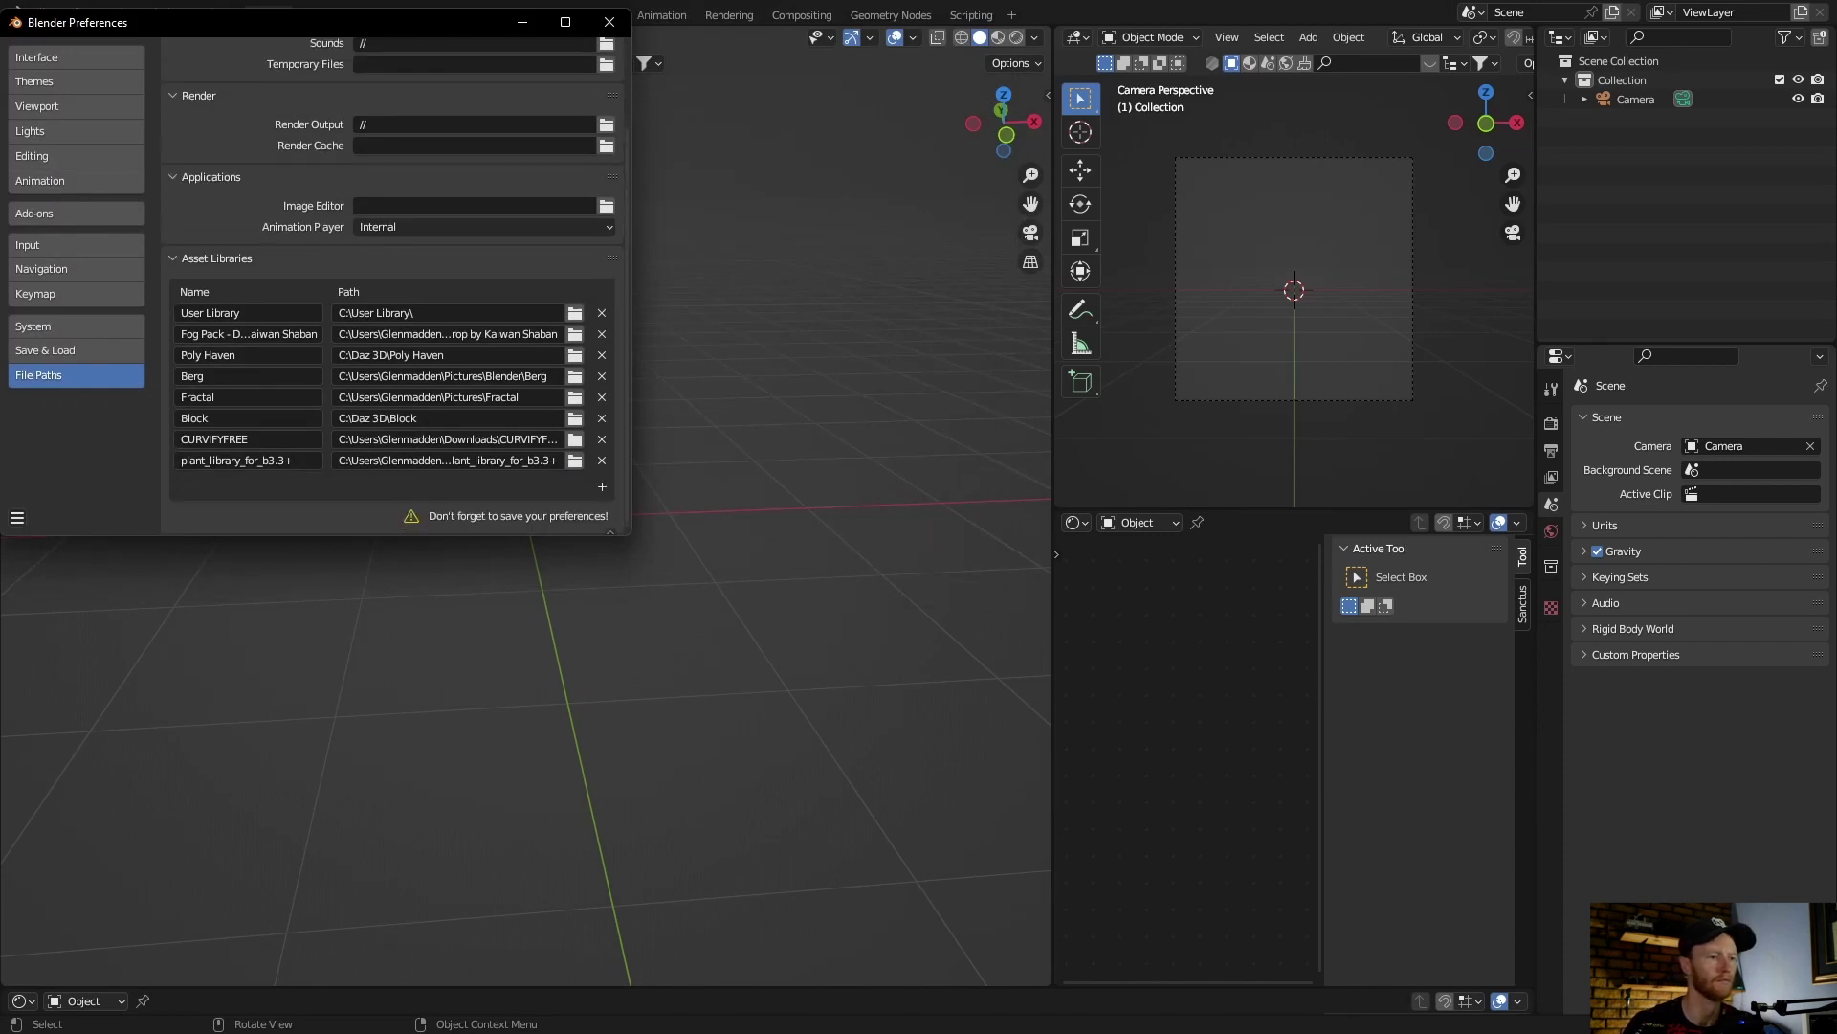
- Save the preferences and close the Preferences window
click(16, 517)
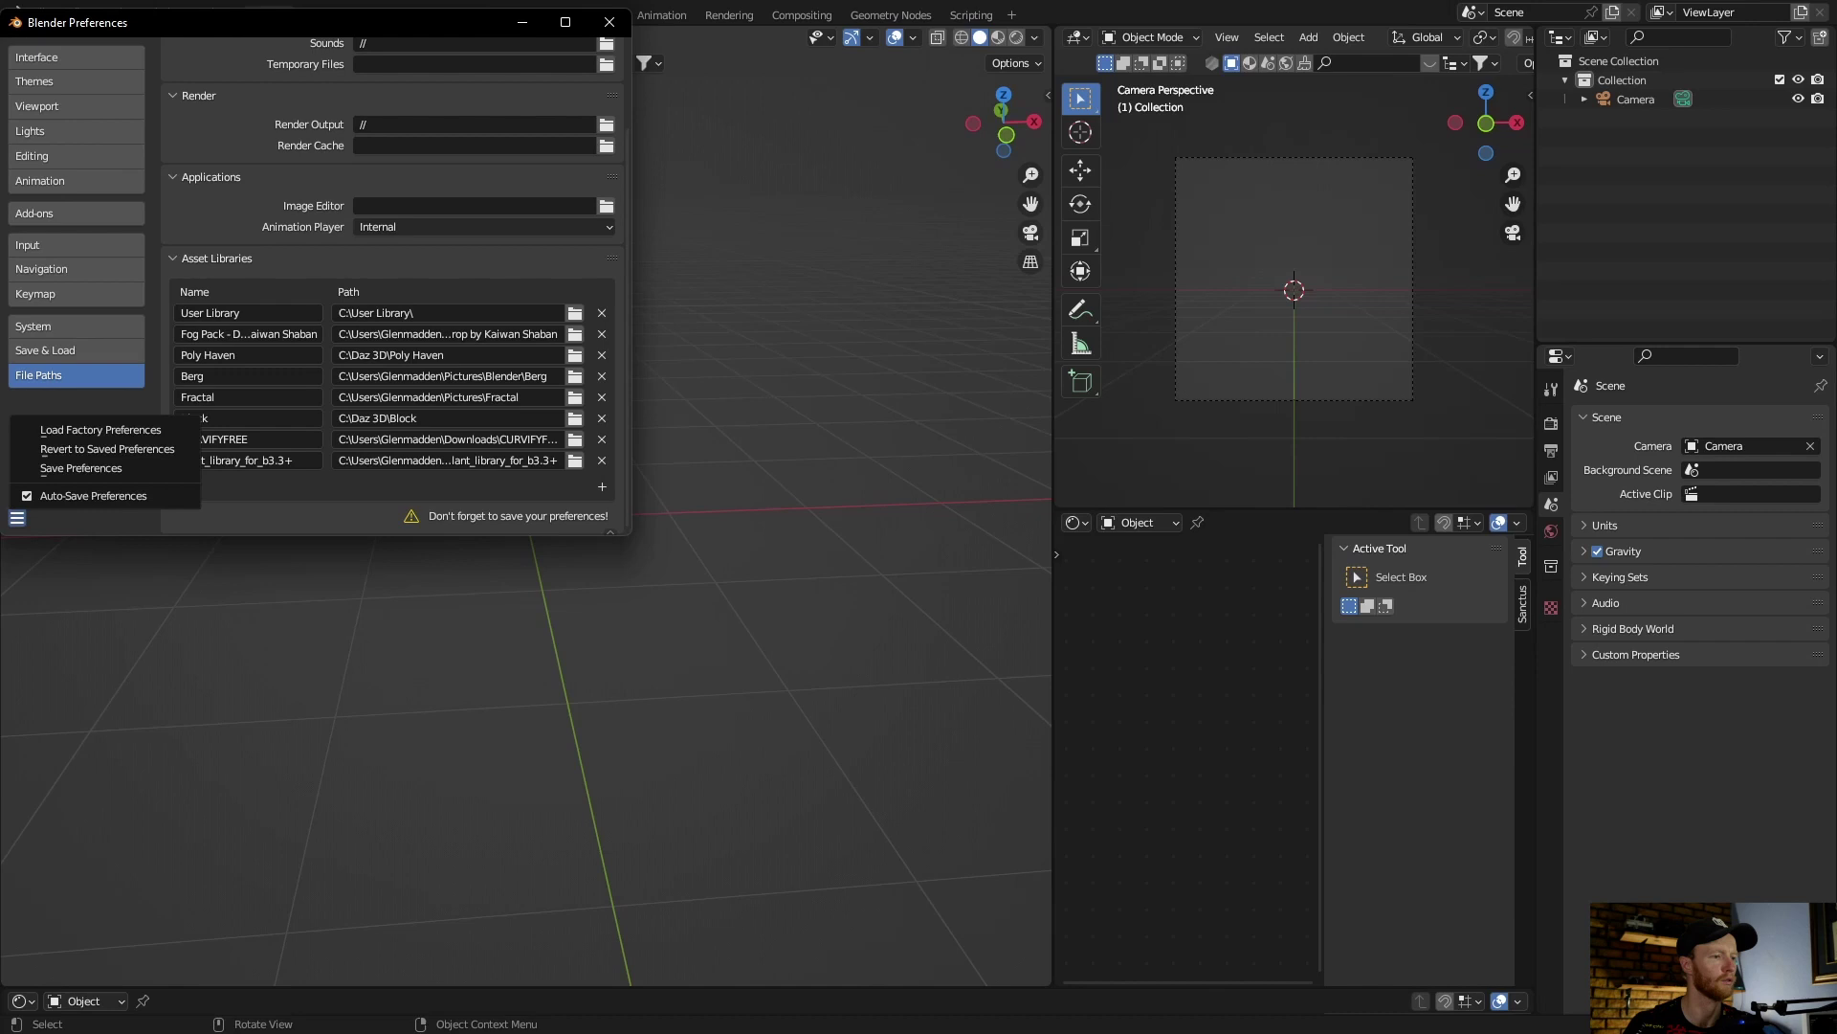
click(57, 467)
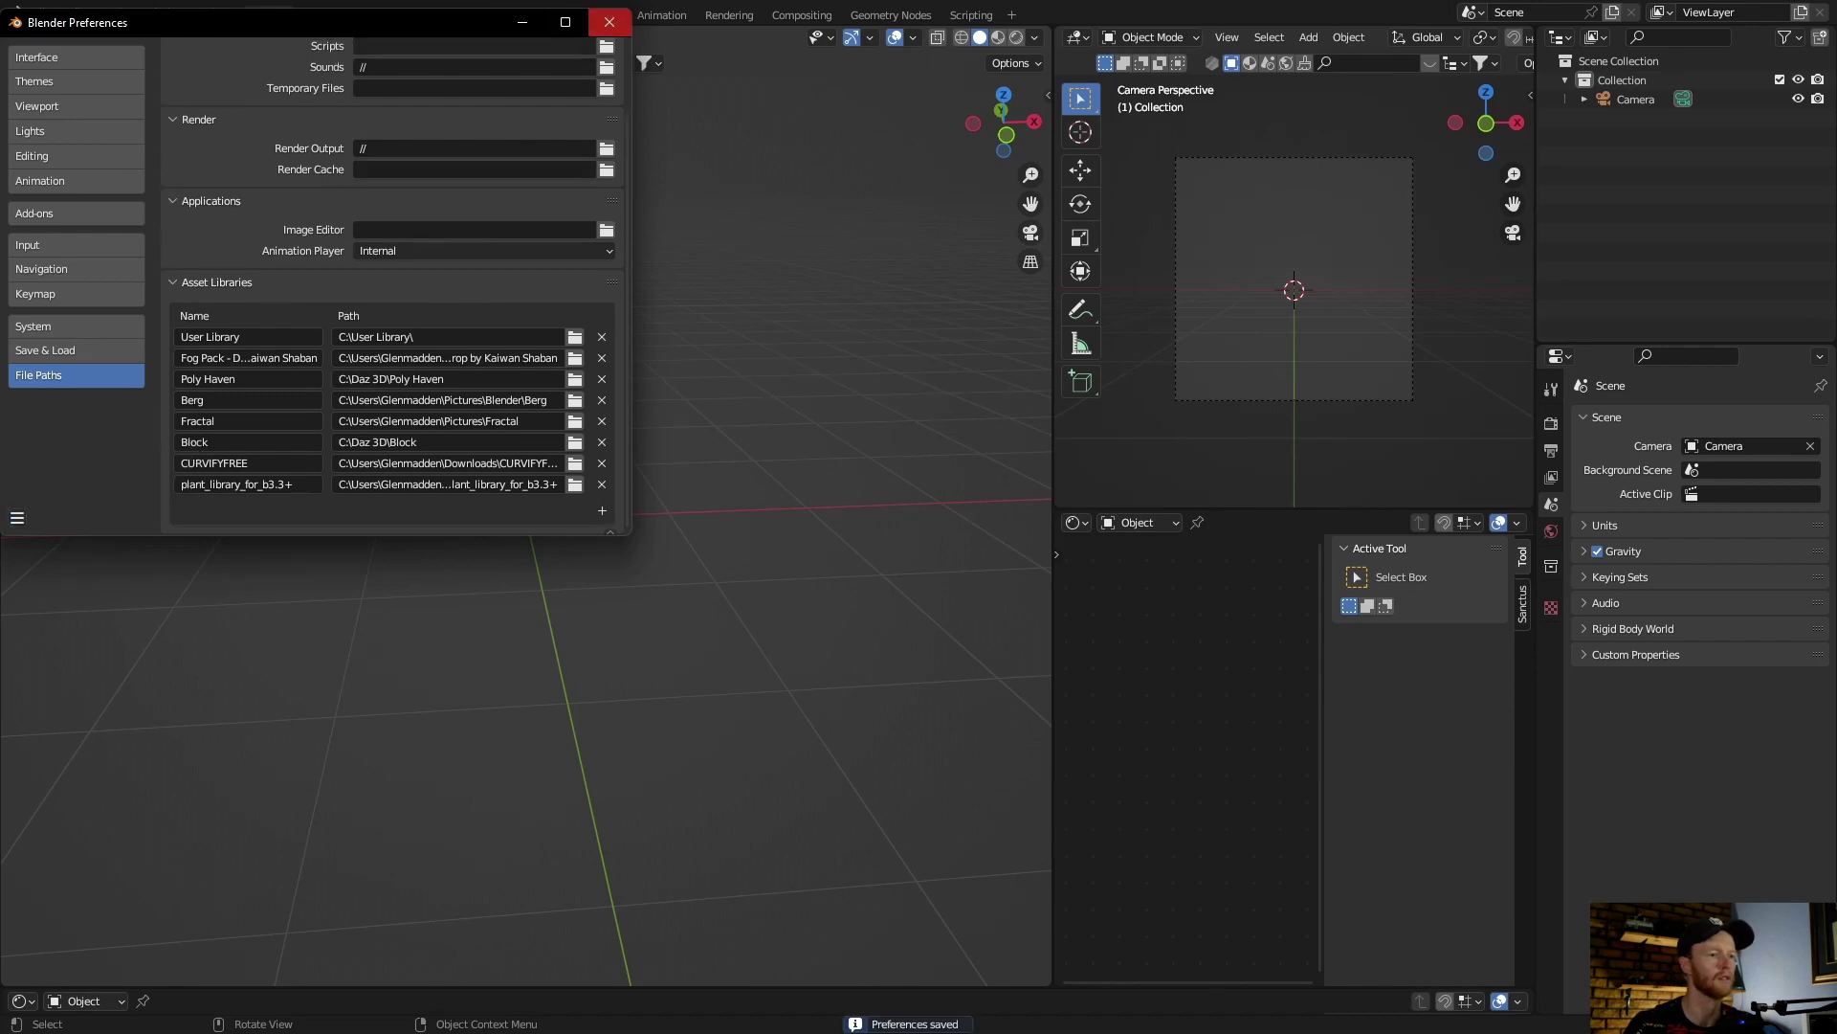
click(609, 21)
- Turn the bottom area into an enlarged Asset Browser showing the plant_library_for_b3.3+ library
click(22, 1001)
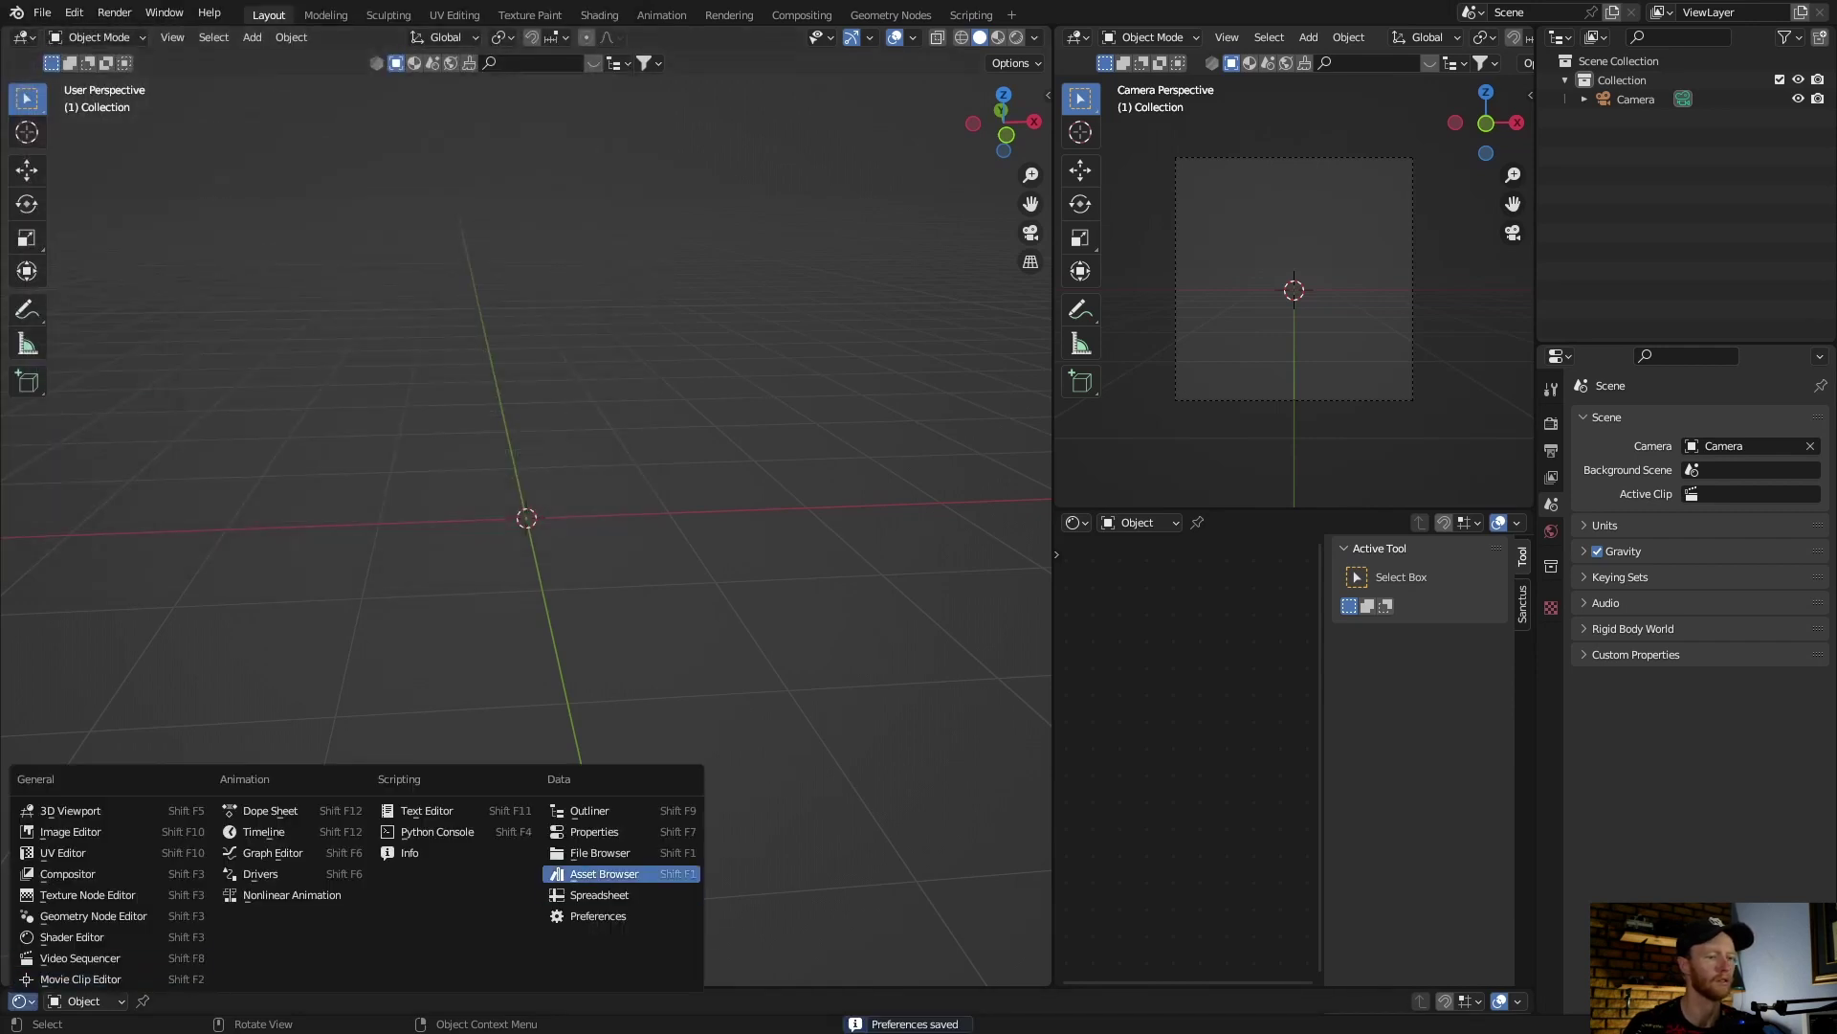
click(613, 873)
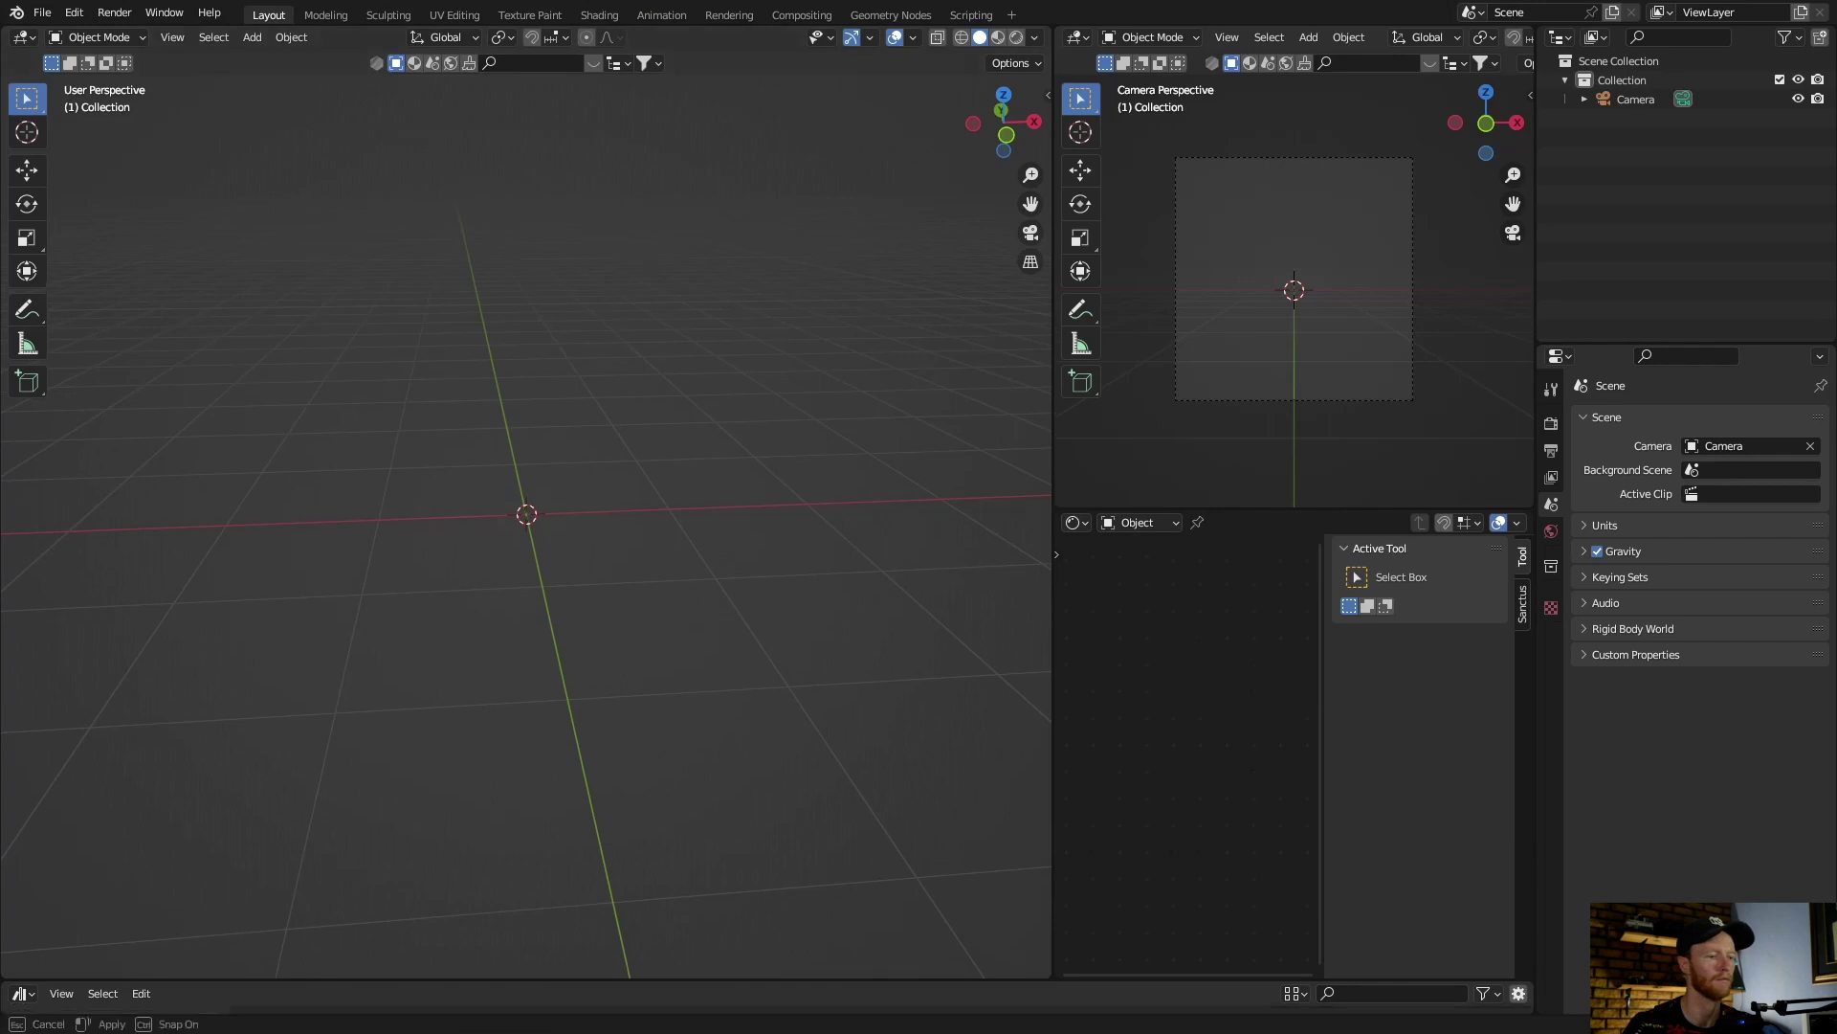
drag(114, 988, 115, 560)
click(115, 600)
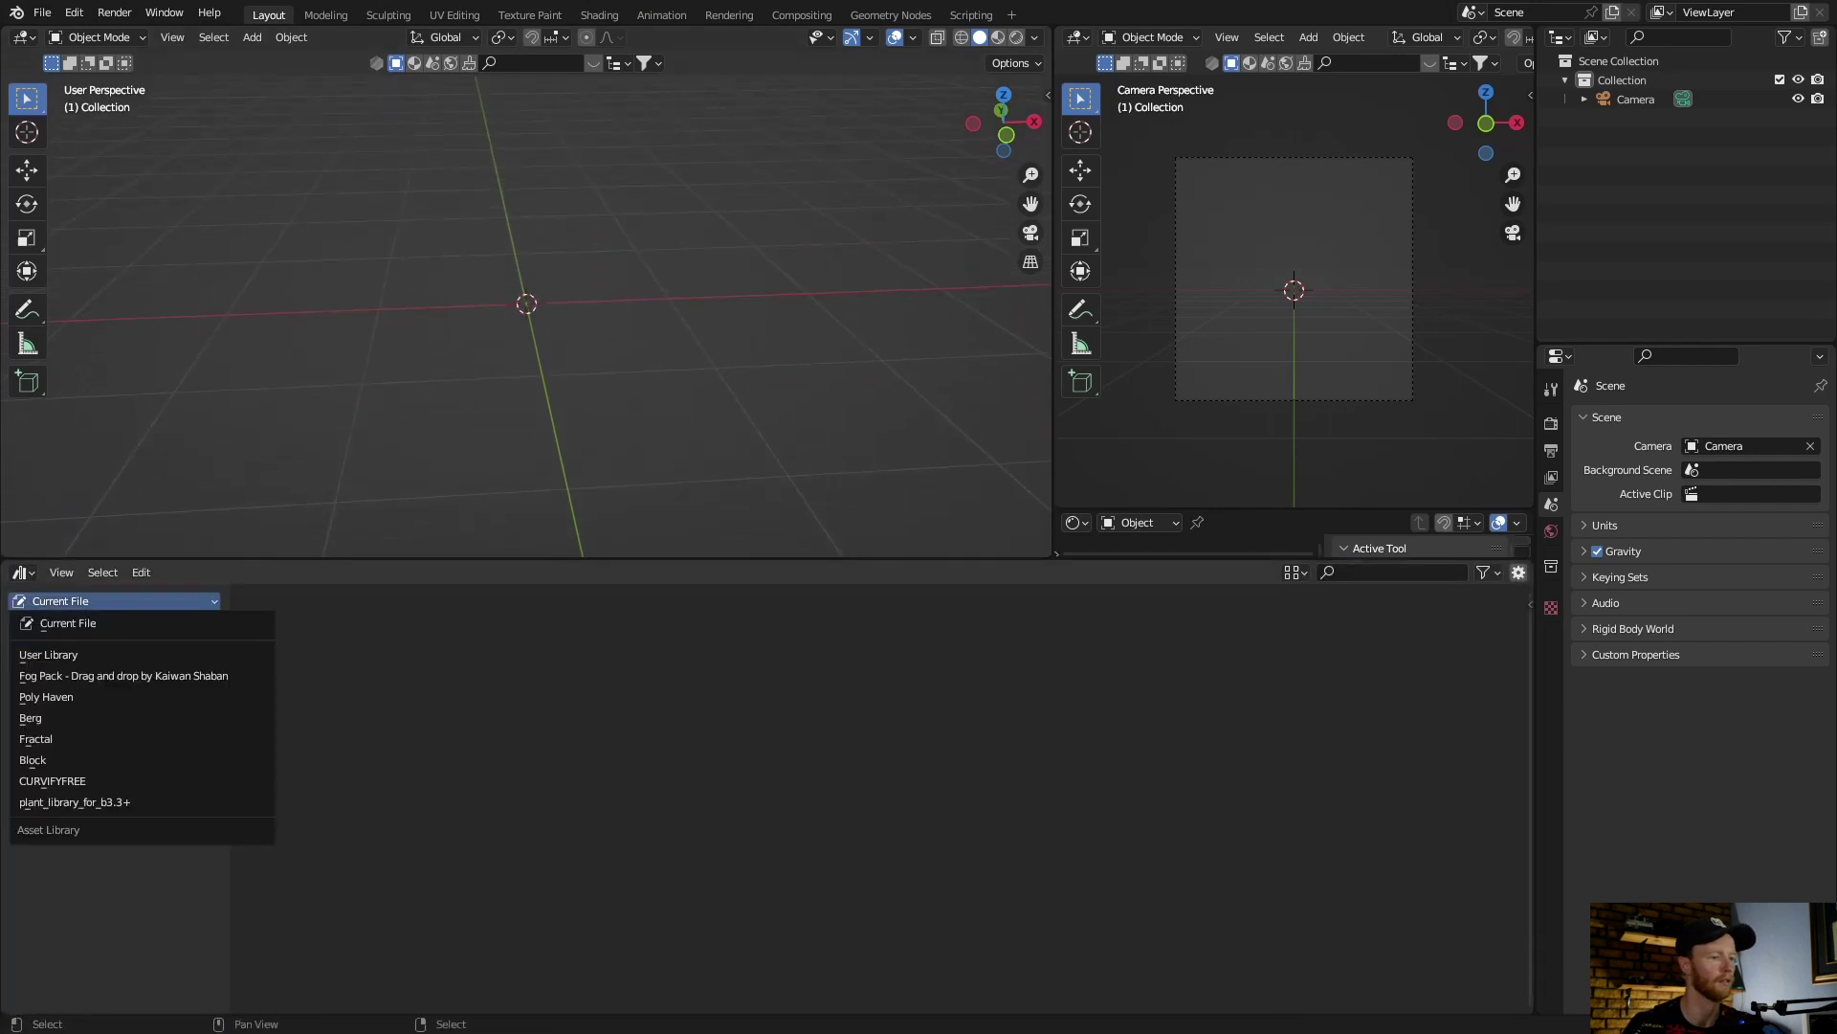
click(75, 802)
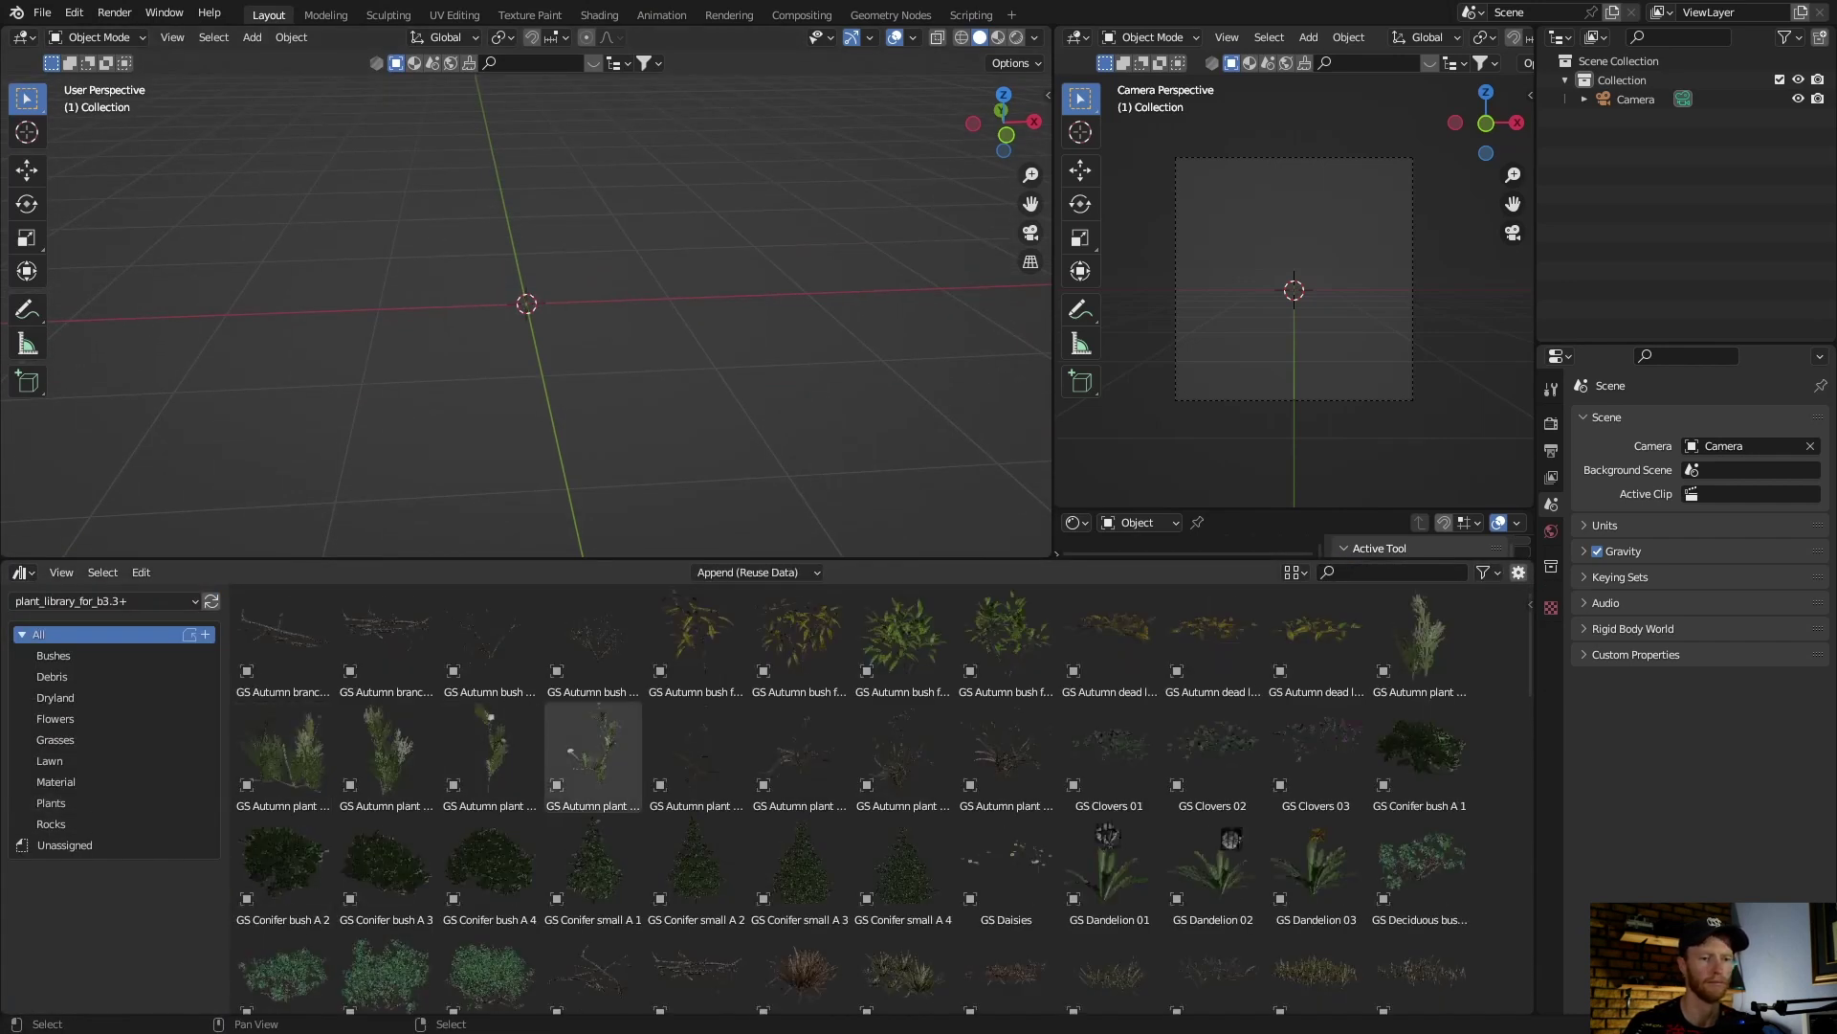
- Find GS Conifer small A 2 and drag it into the viewport at the origin
scroll(593, 717, down, 2)
scroll(593, 718, down, 5)
scroll(594, 718, down, 5)
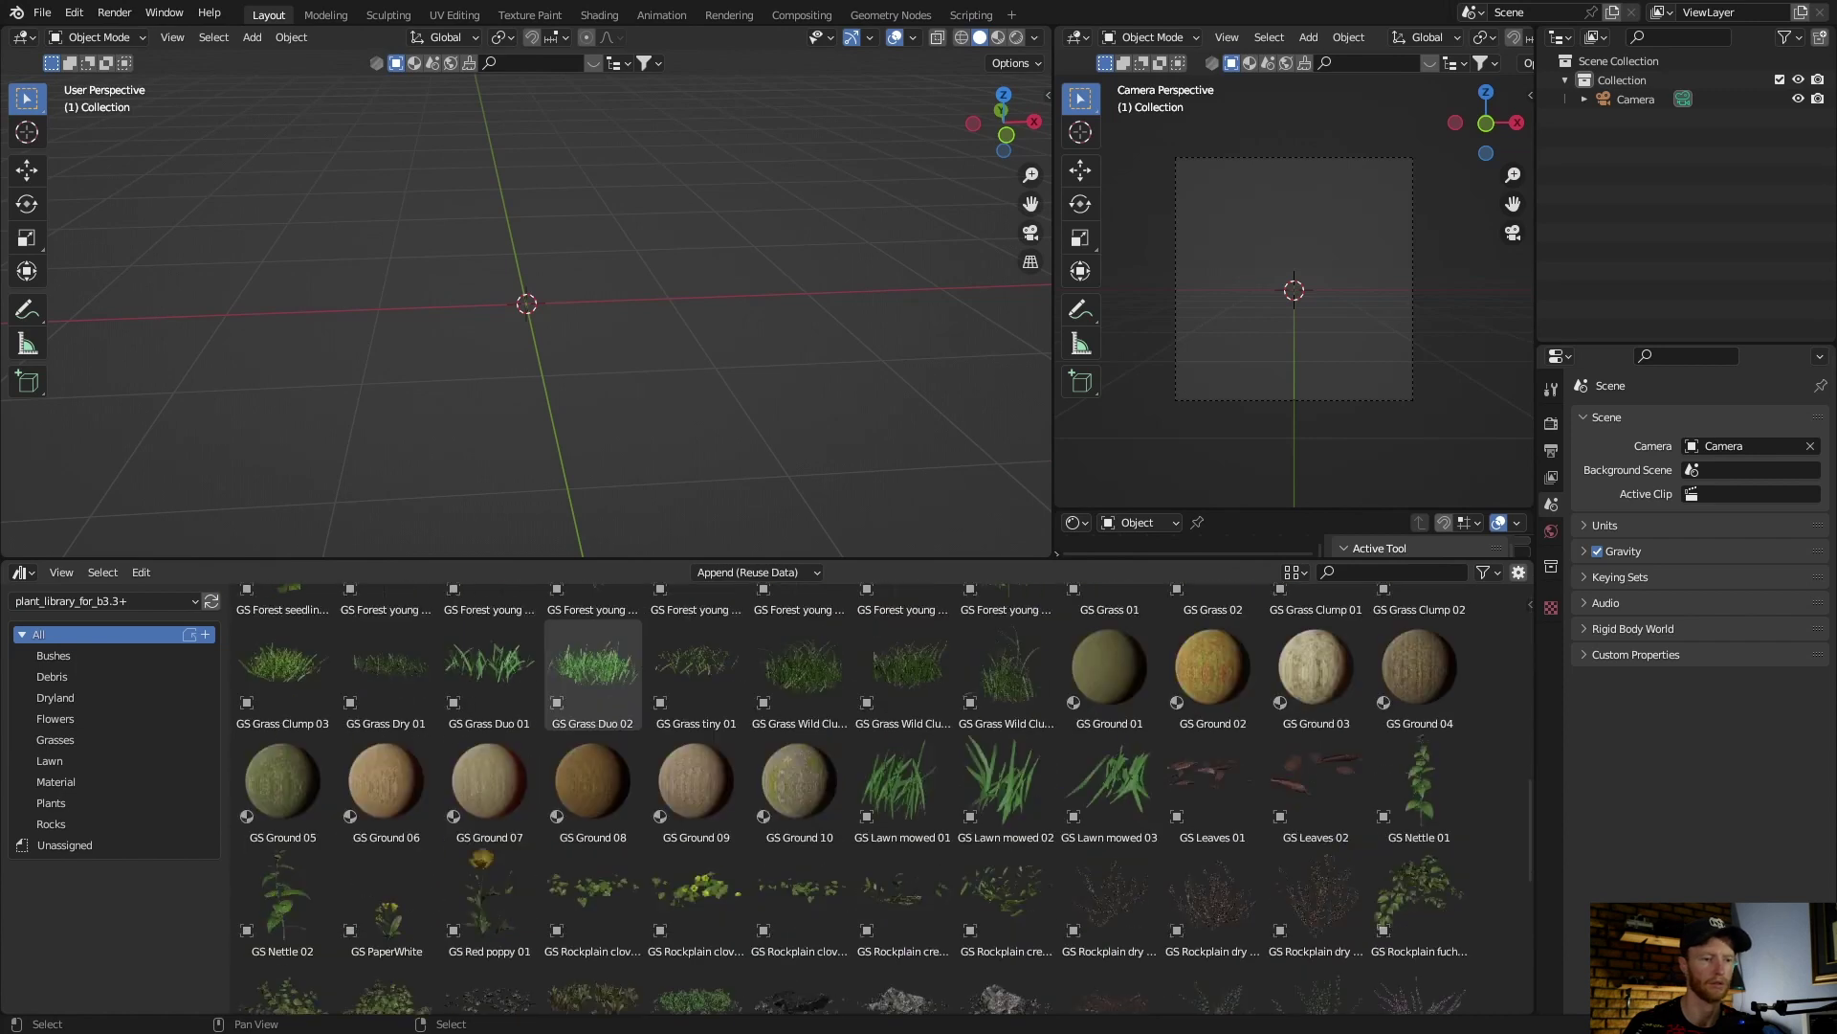
scroll(593, 699, down, 3)
scroll(594, 699, down, 2)
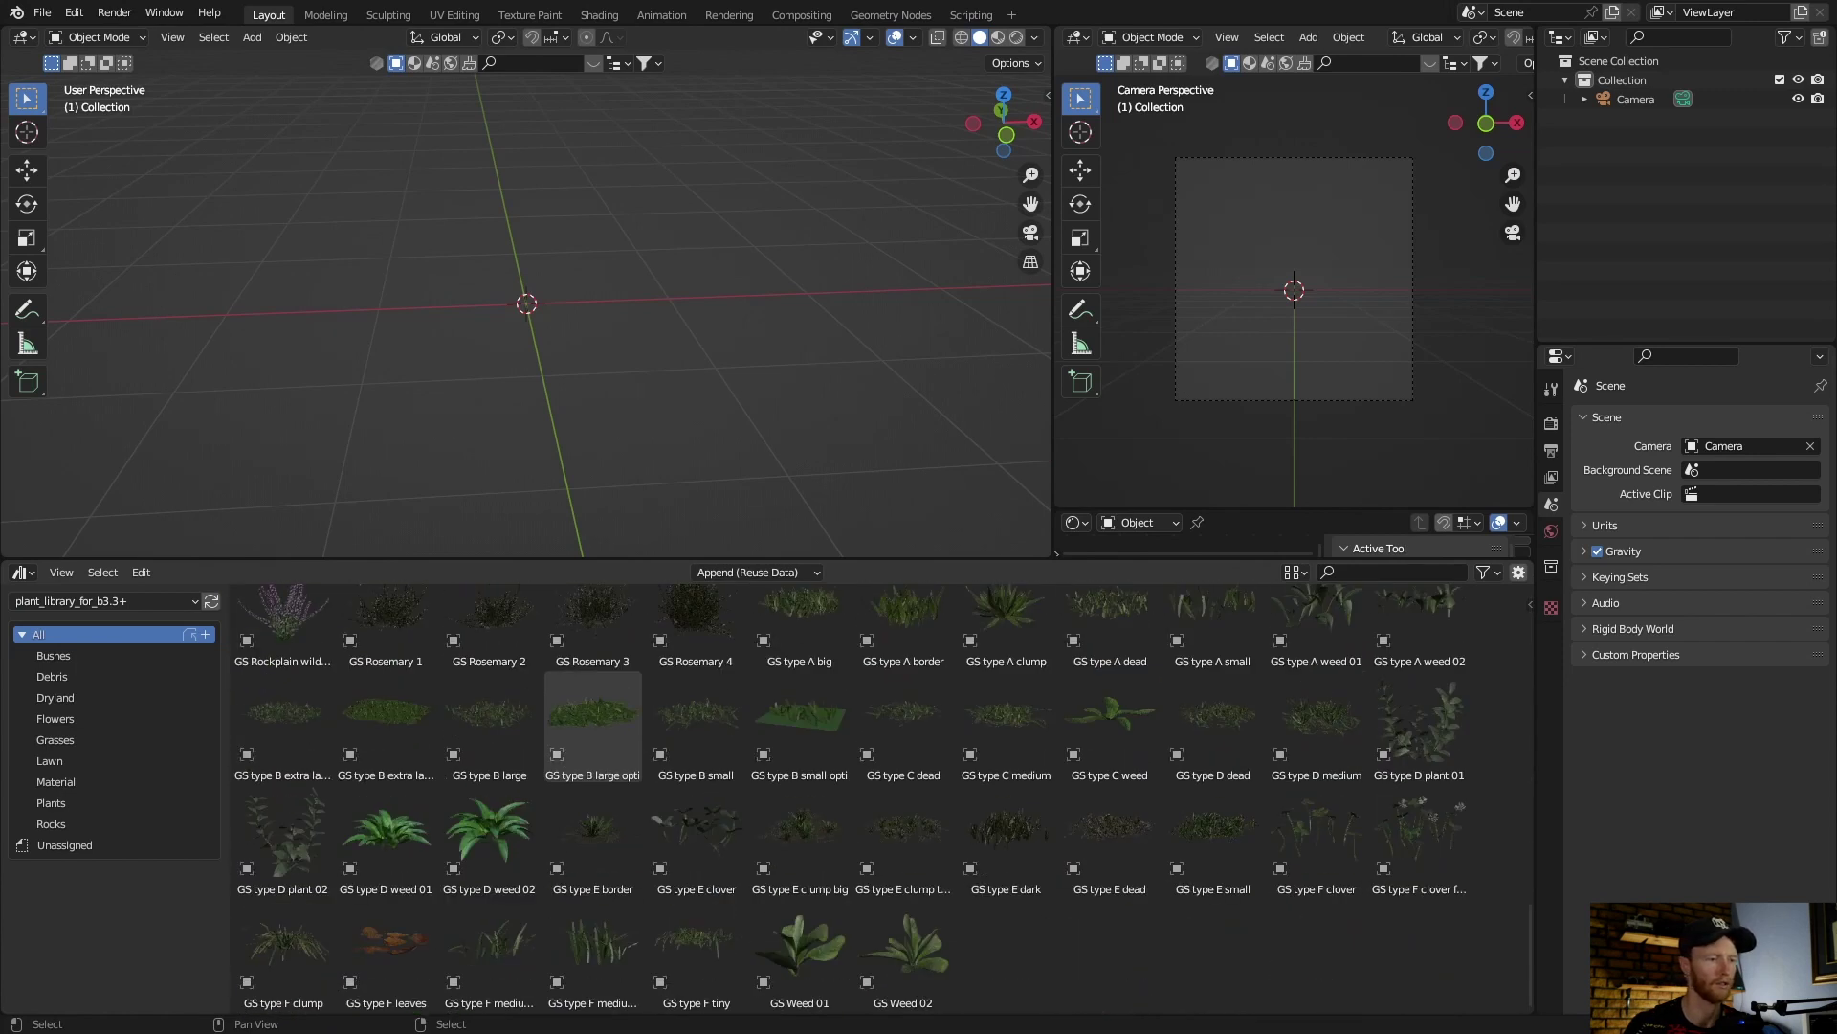
scroll(591, 728, up, 2)
scroll(591, 727, up, 3)
scroll(591, 728, up, 2)
scroll(592, 727, up, 1)
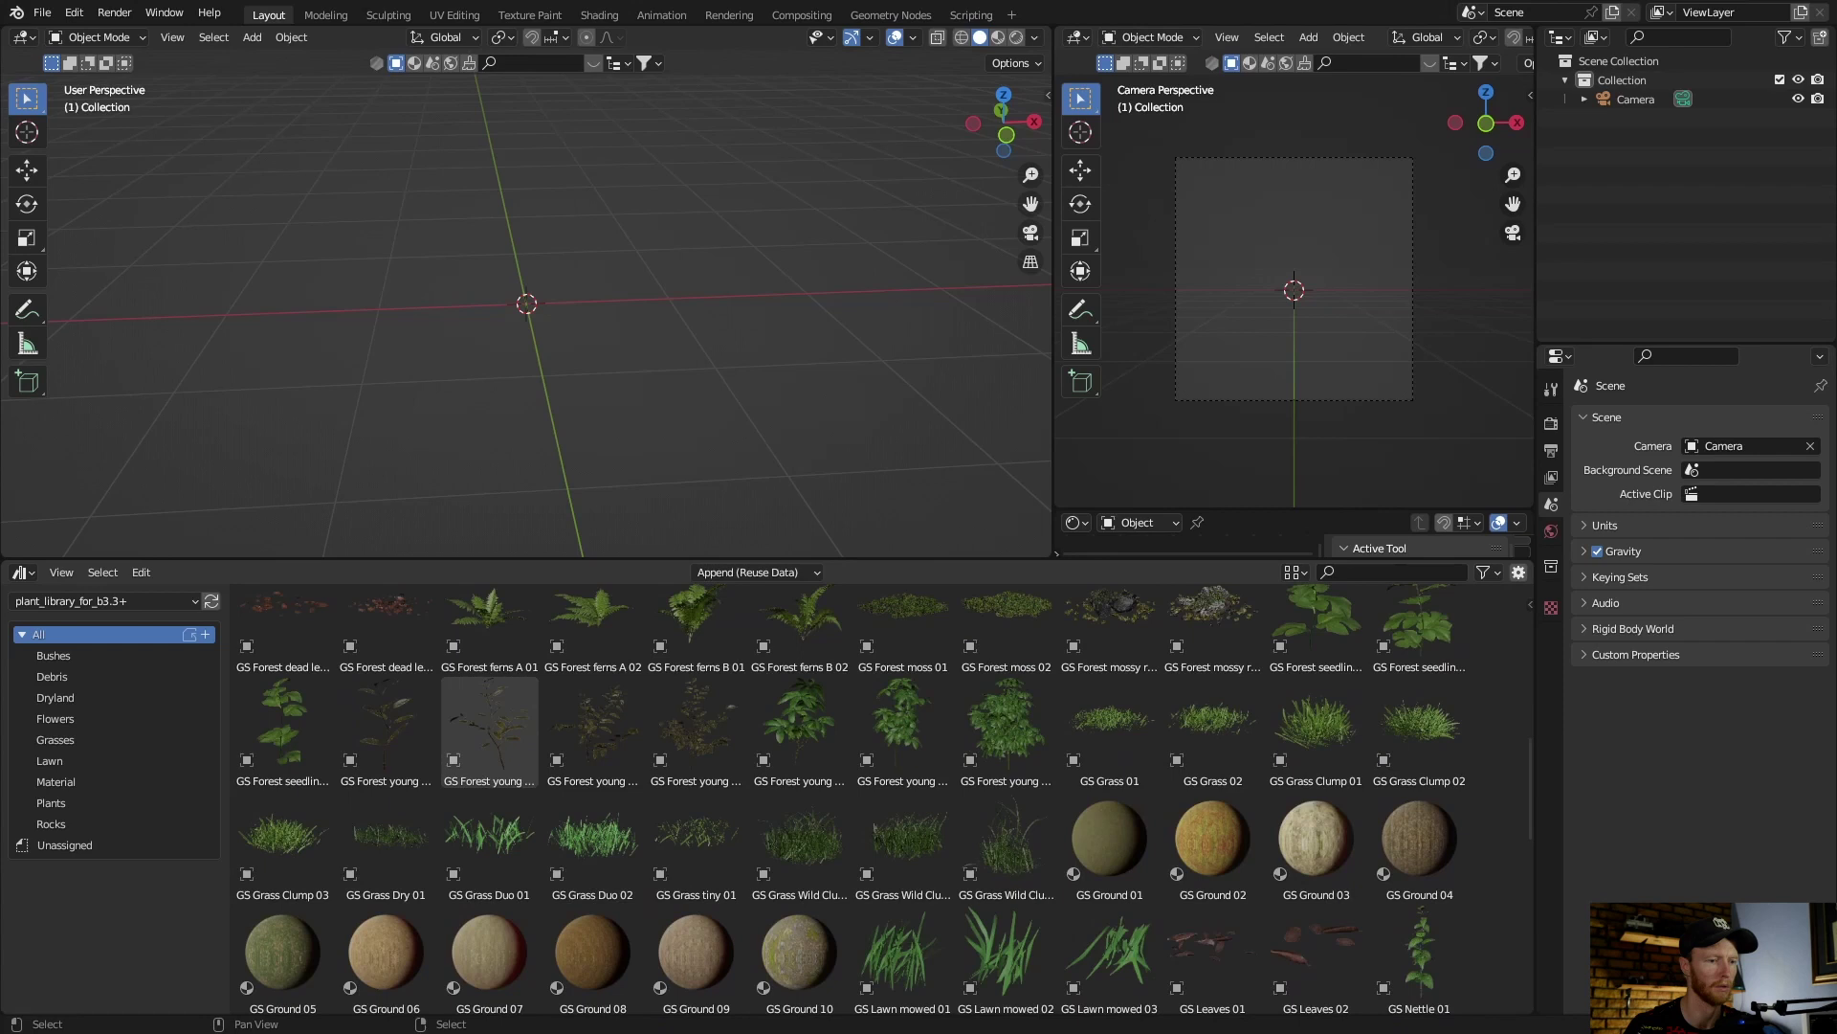
scroll(490, 728, up, 10)
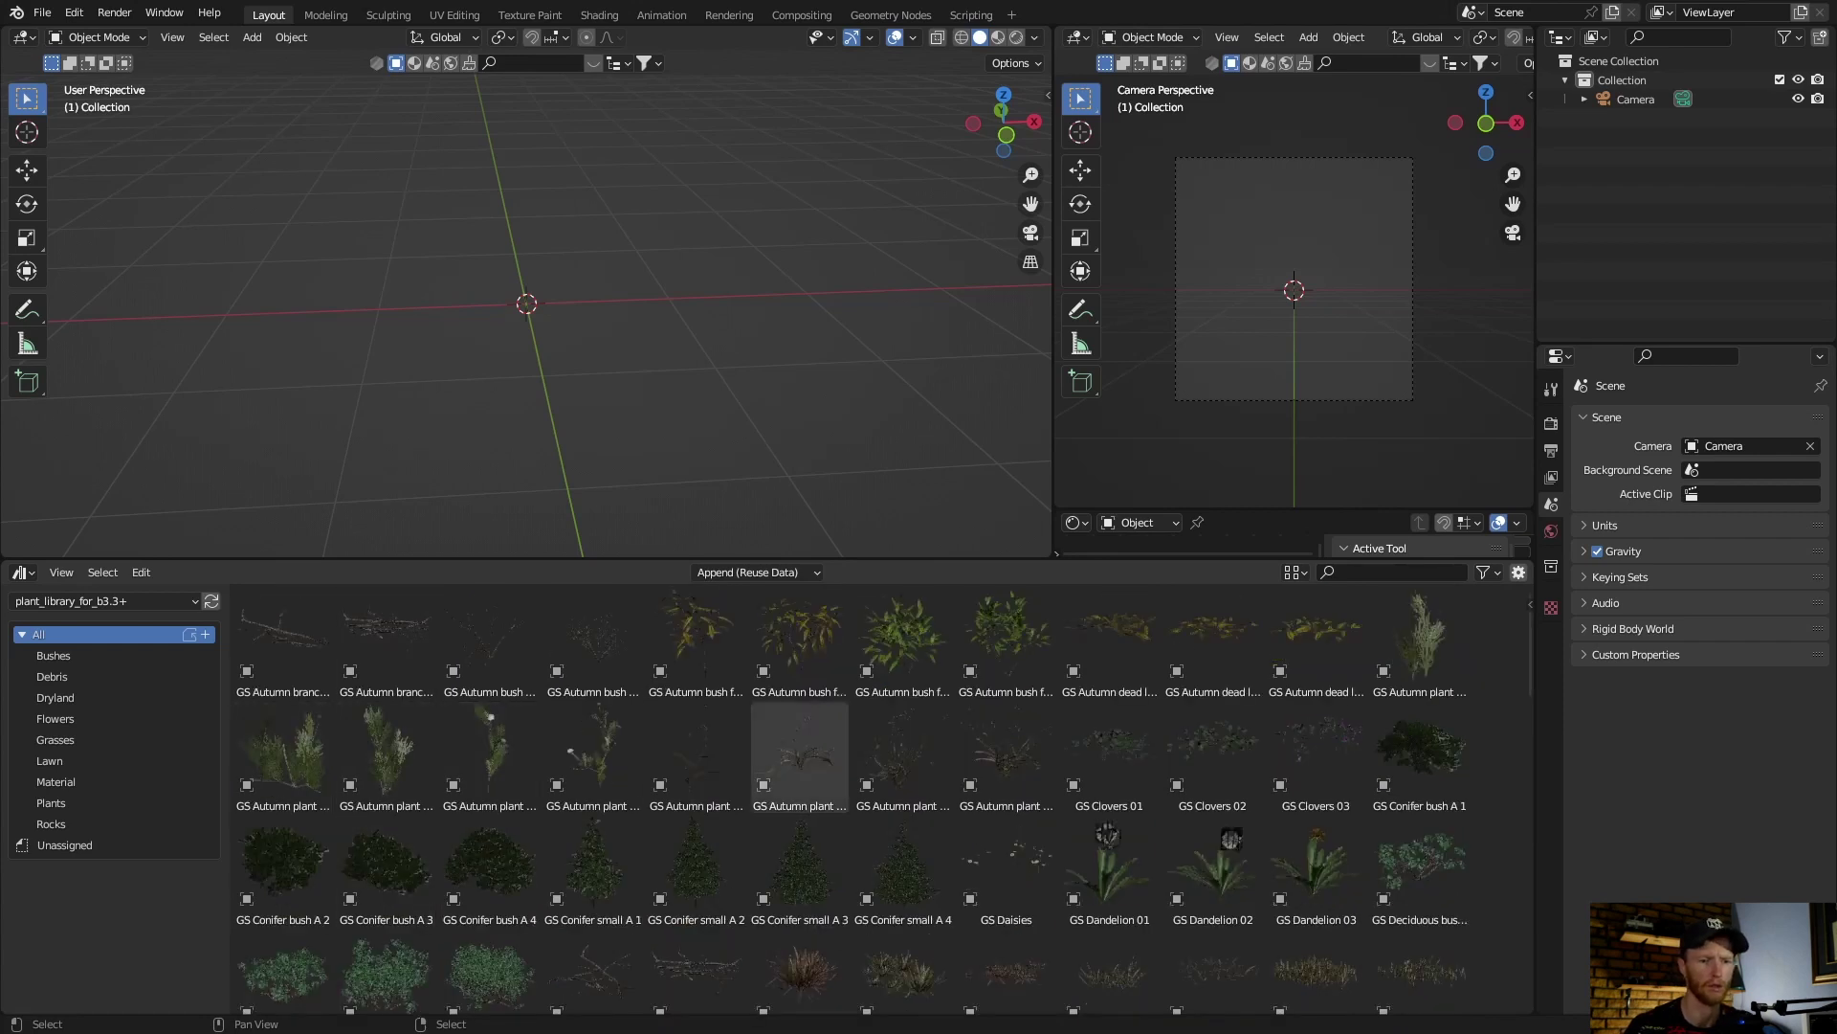
scroll(794, 756, down, 4)
drag(696, 713, 526, 303)
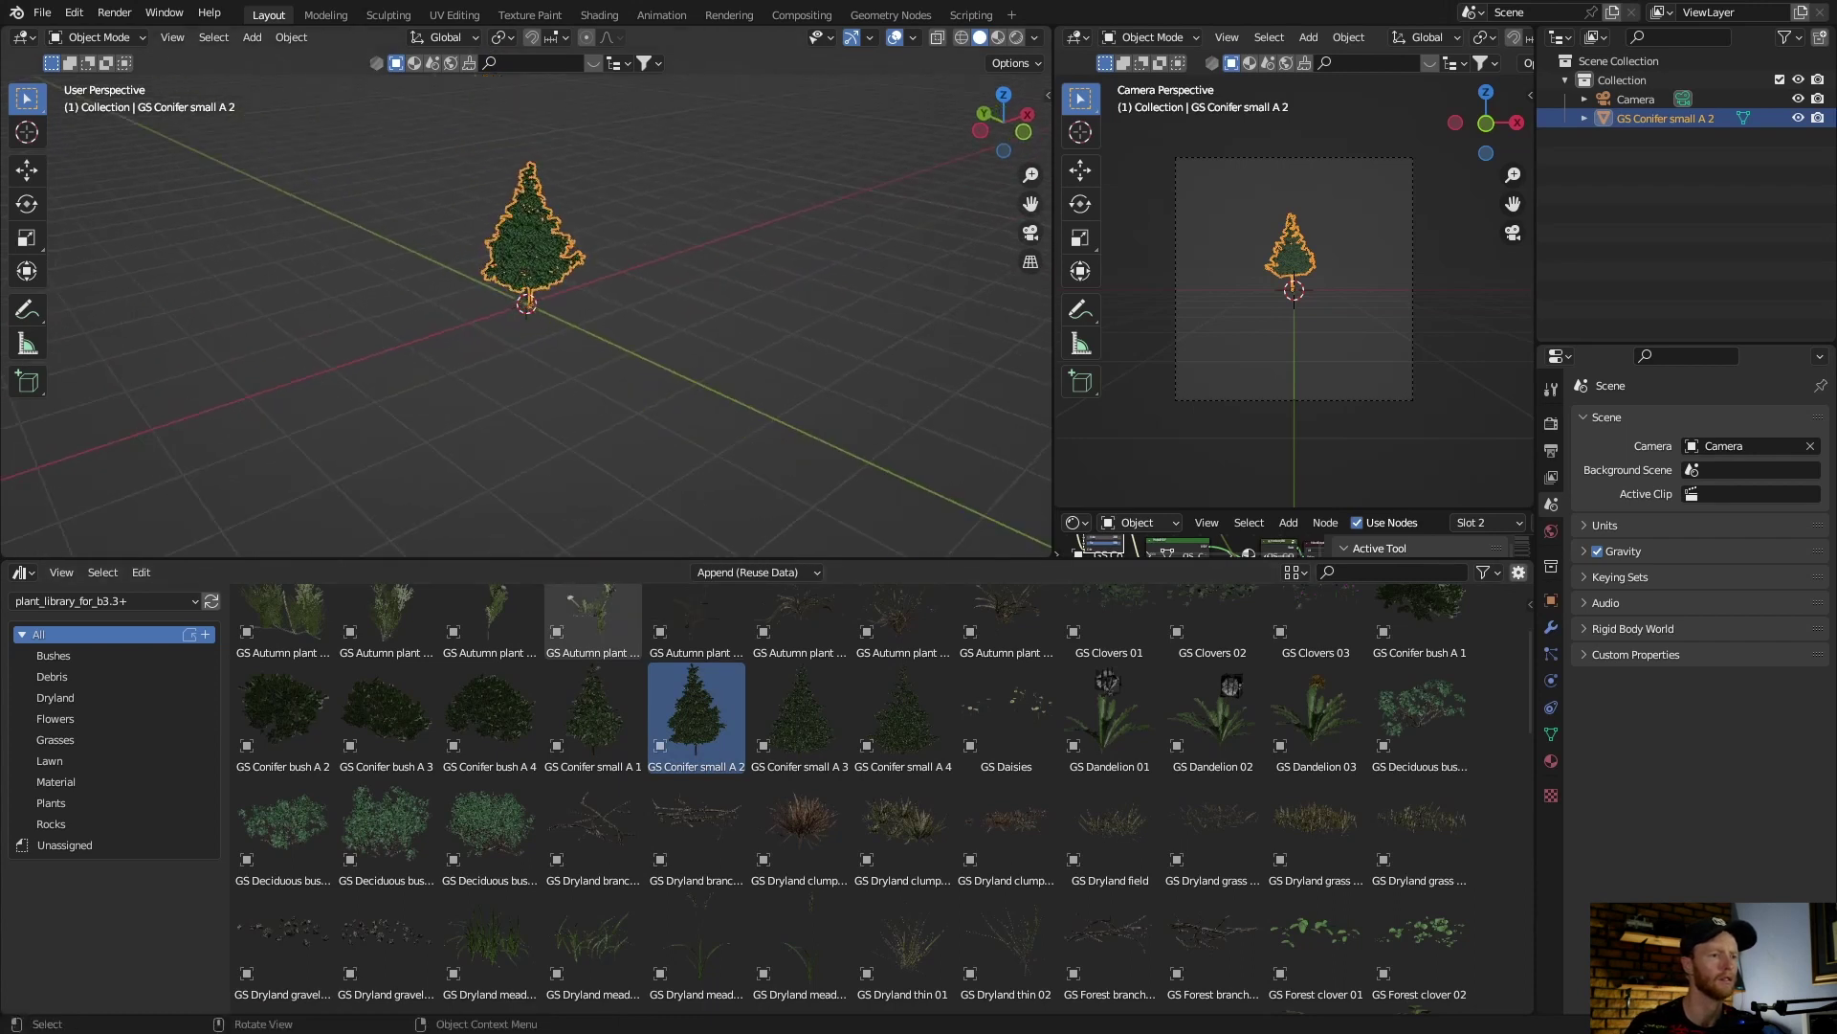
- Deselect the conifer and orbit and zoom around it
key(alt+a)
scroll(536, 287, up, 5)
mouse_move(514, 250)
middle_down()
mouse_move(536, 325)
mouse_move(536, 287)
middle_up()
scroll(527, 306, up, 3)
scroll(526, 307, down, 2)
scroll(526, 316, down, 5)
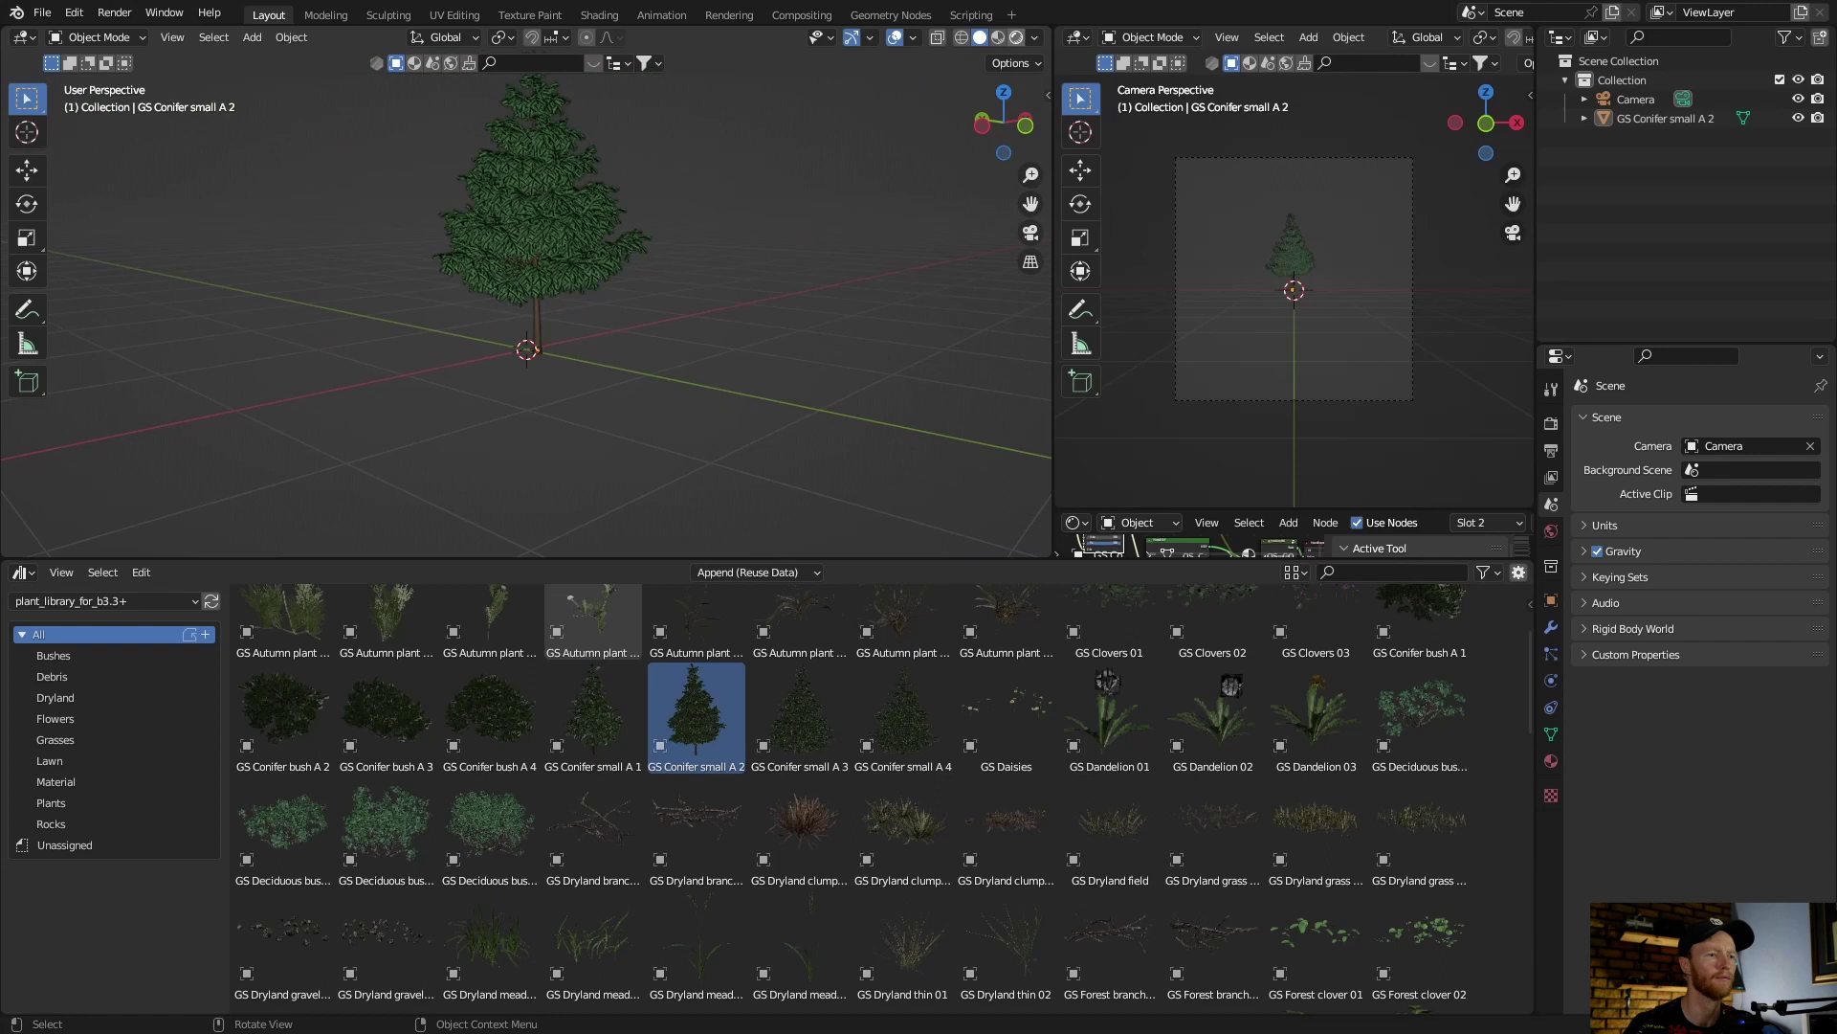
- Switch the viewport to Rendered shading and inspect the conifer via the Viewport Shading popover
click(1016, 37)
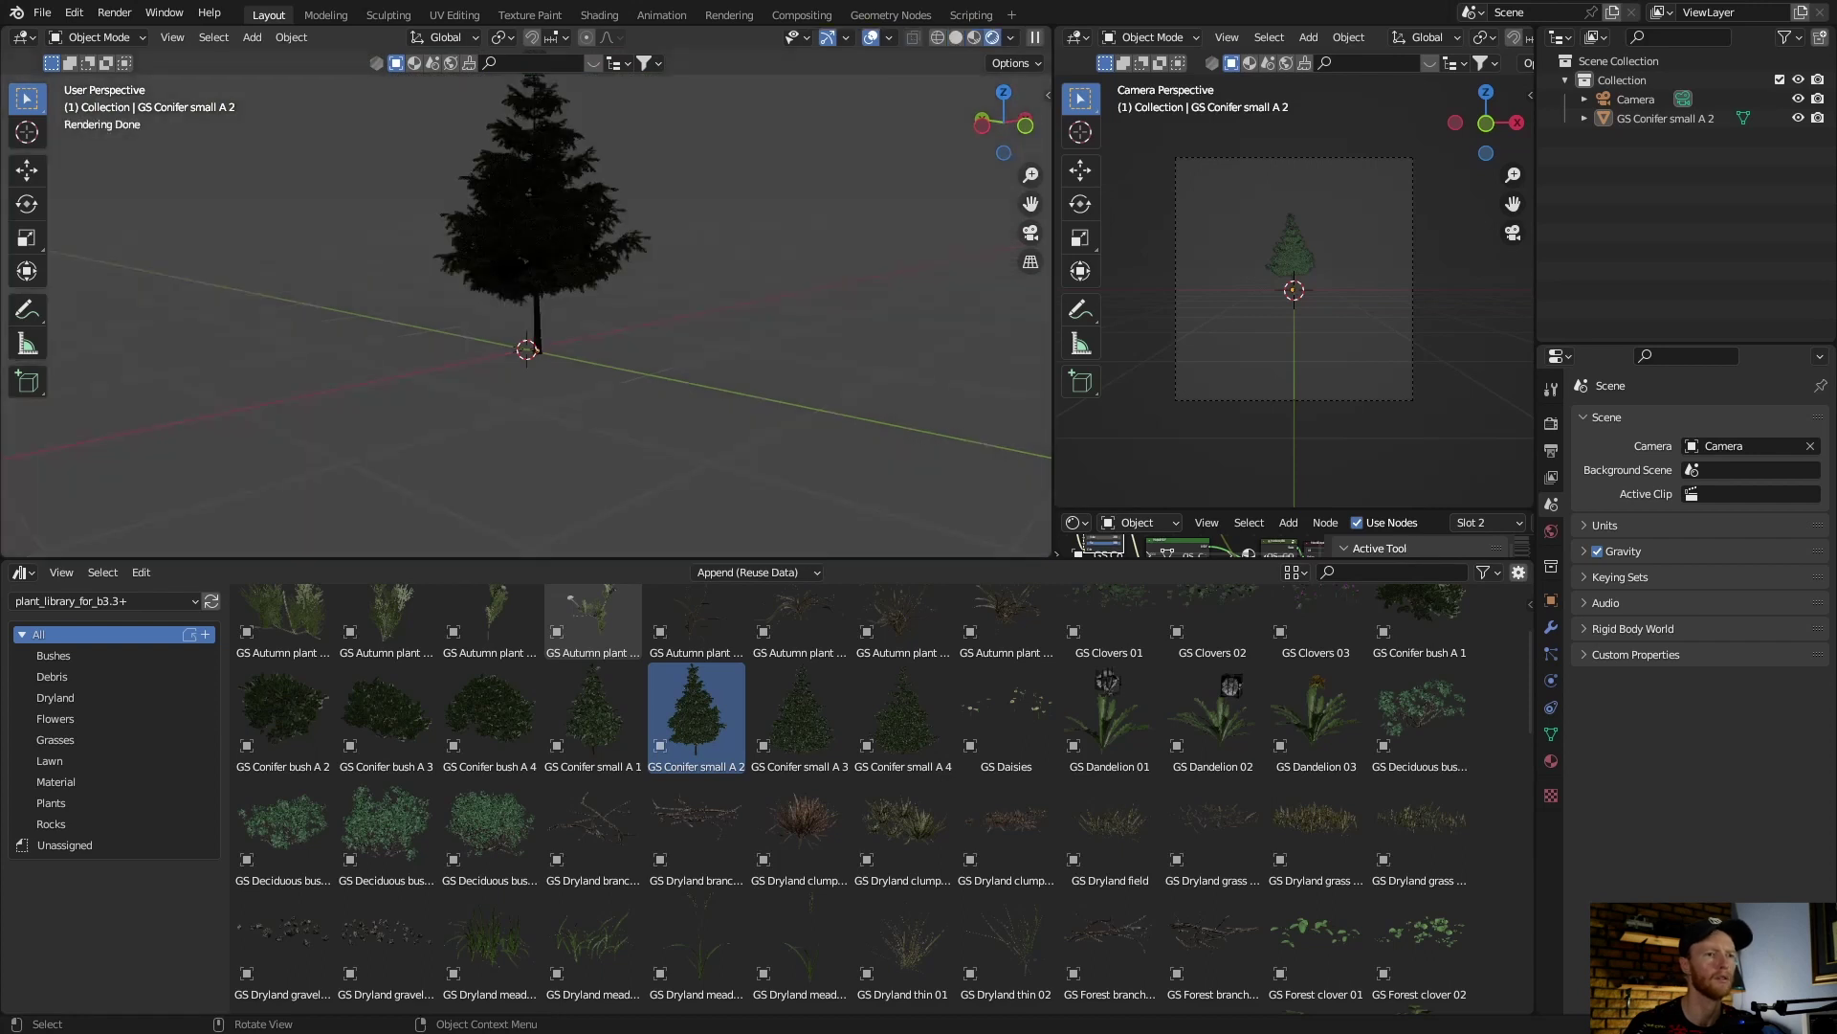
click(1010, 38)
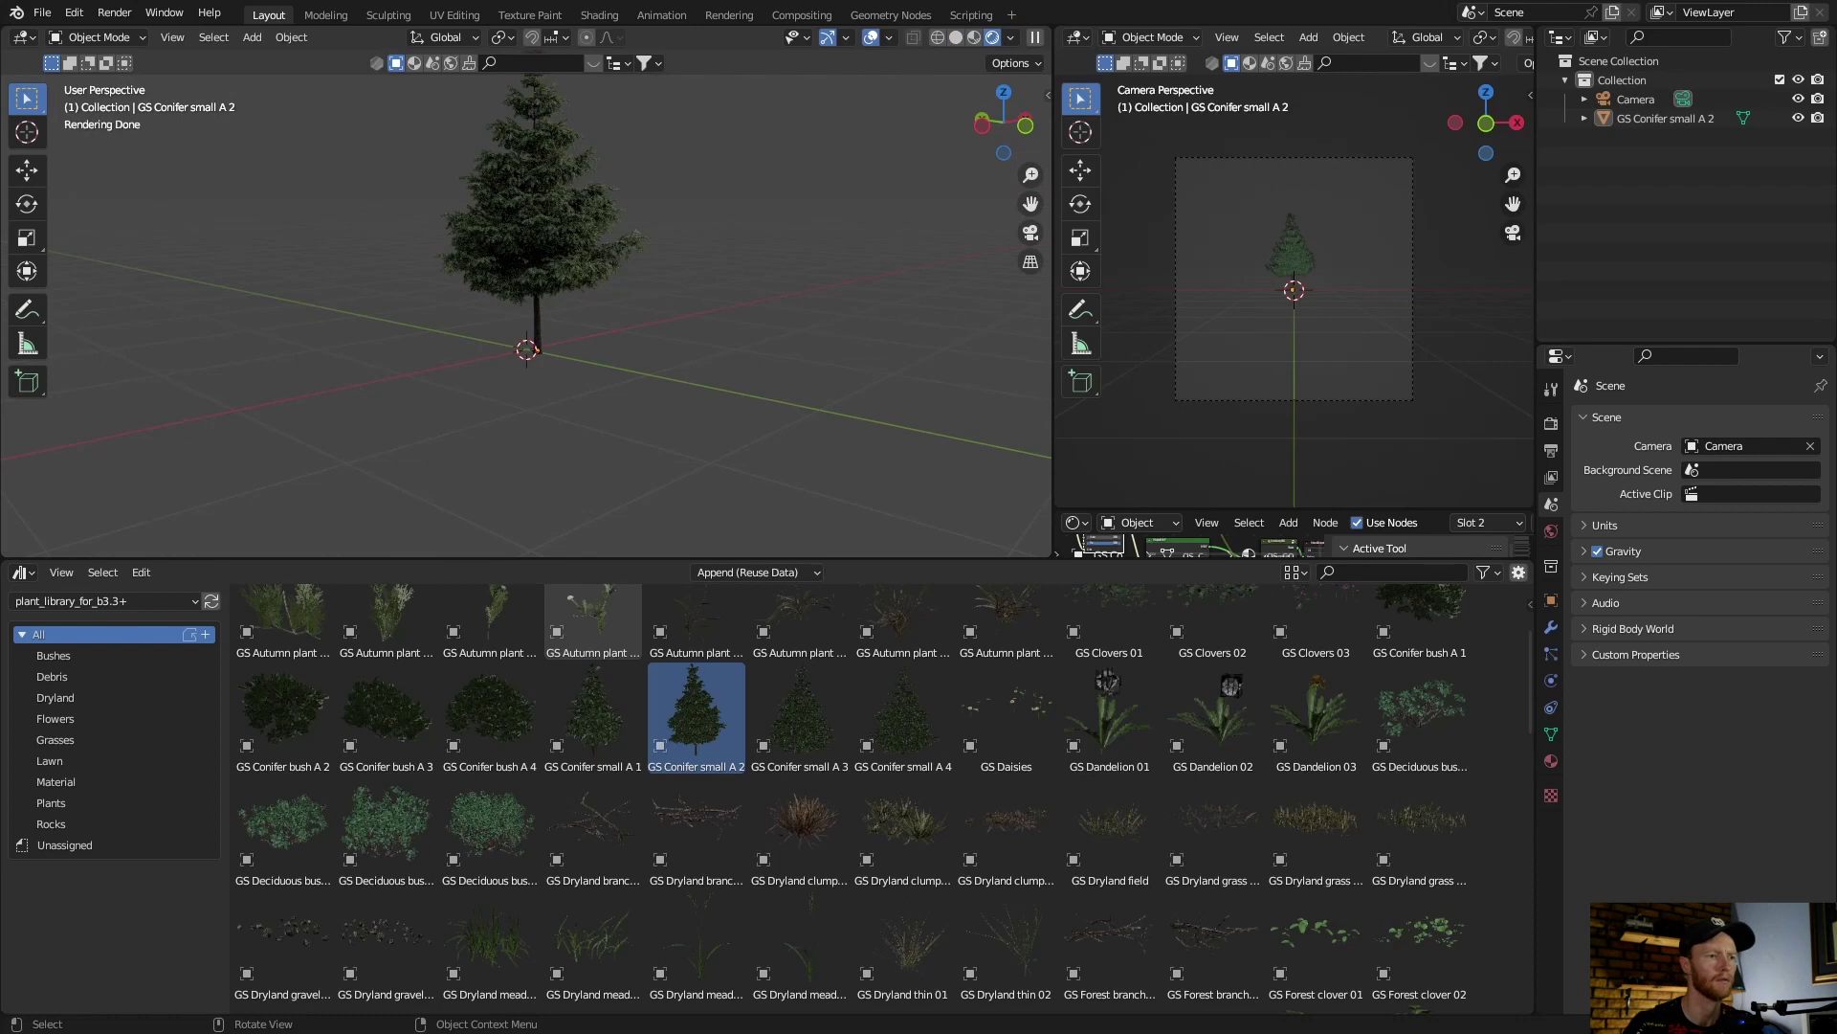
mouse_move(670, 239)
middle_down()
mouse_move(728, 115)
mouse_move(632, 125)
middle_up()
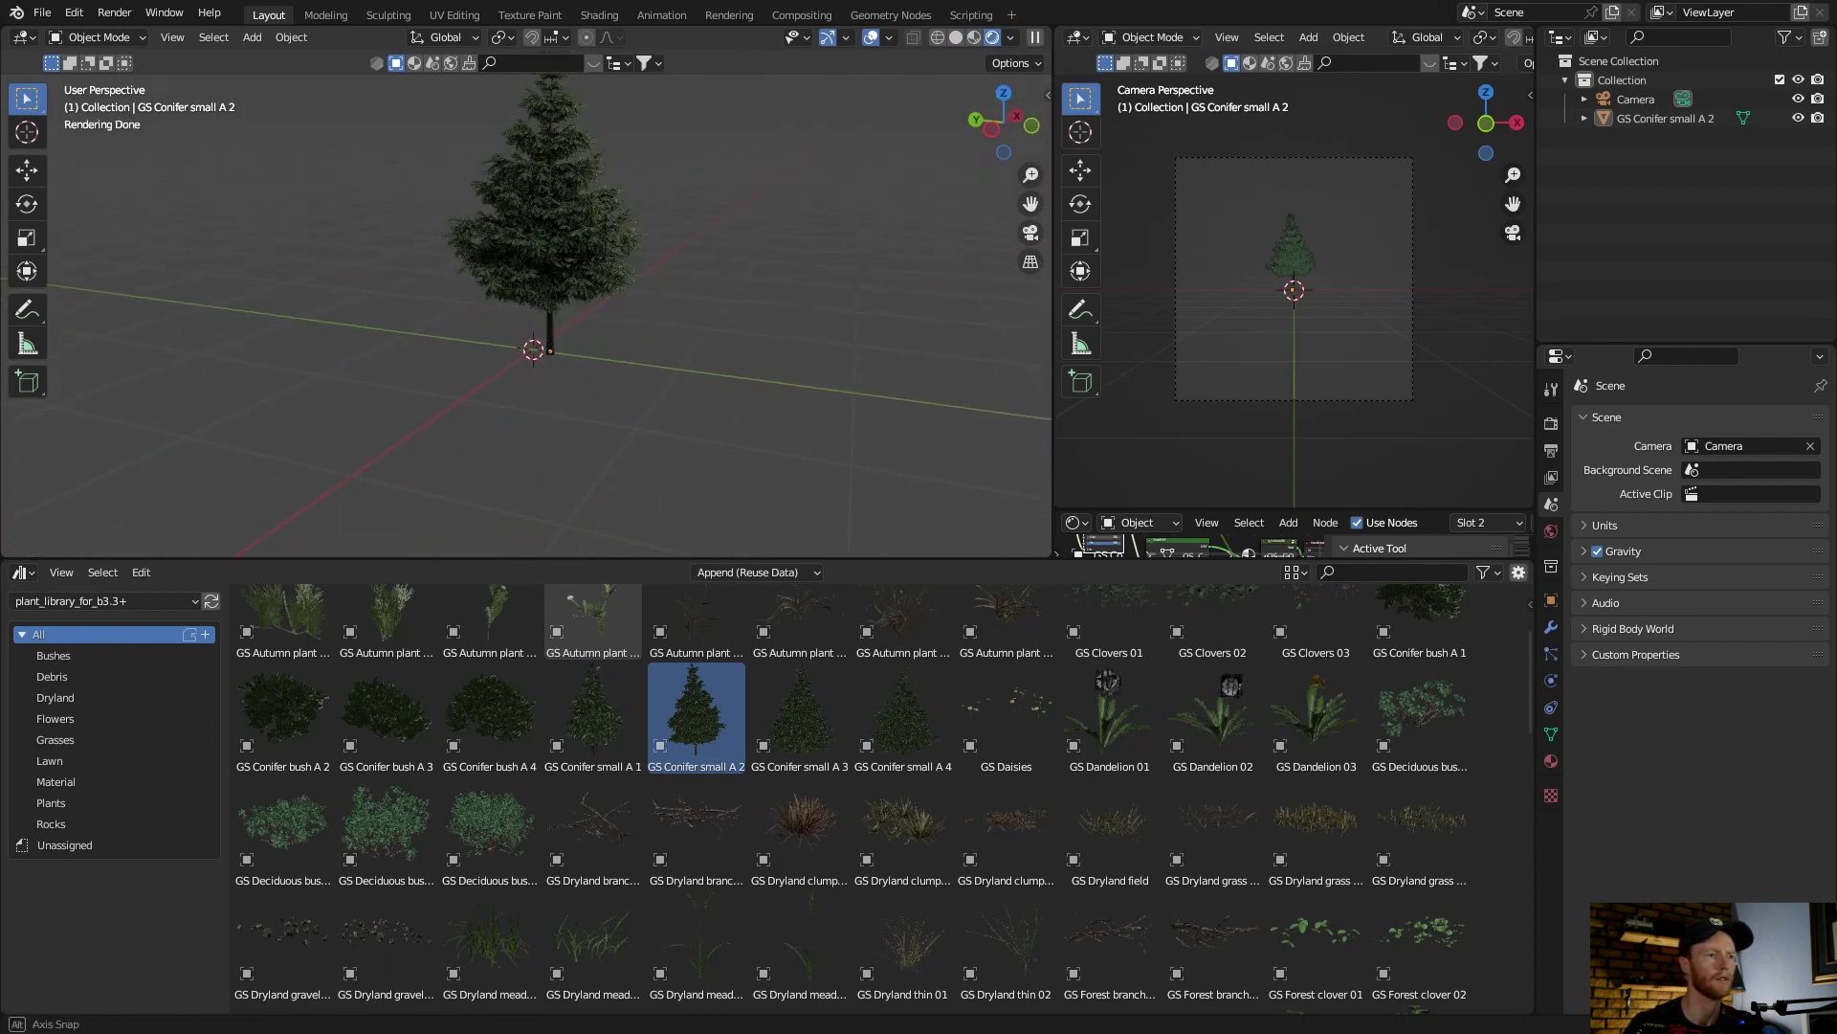
scroll(526, 288, up, 2)
scroll(526, 287, up, 2)
scroll(526, 287, up, 3)
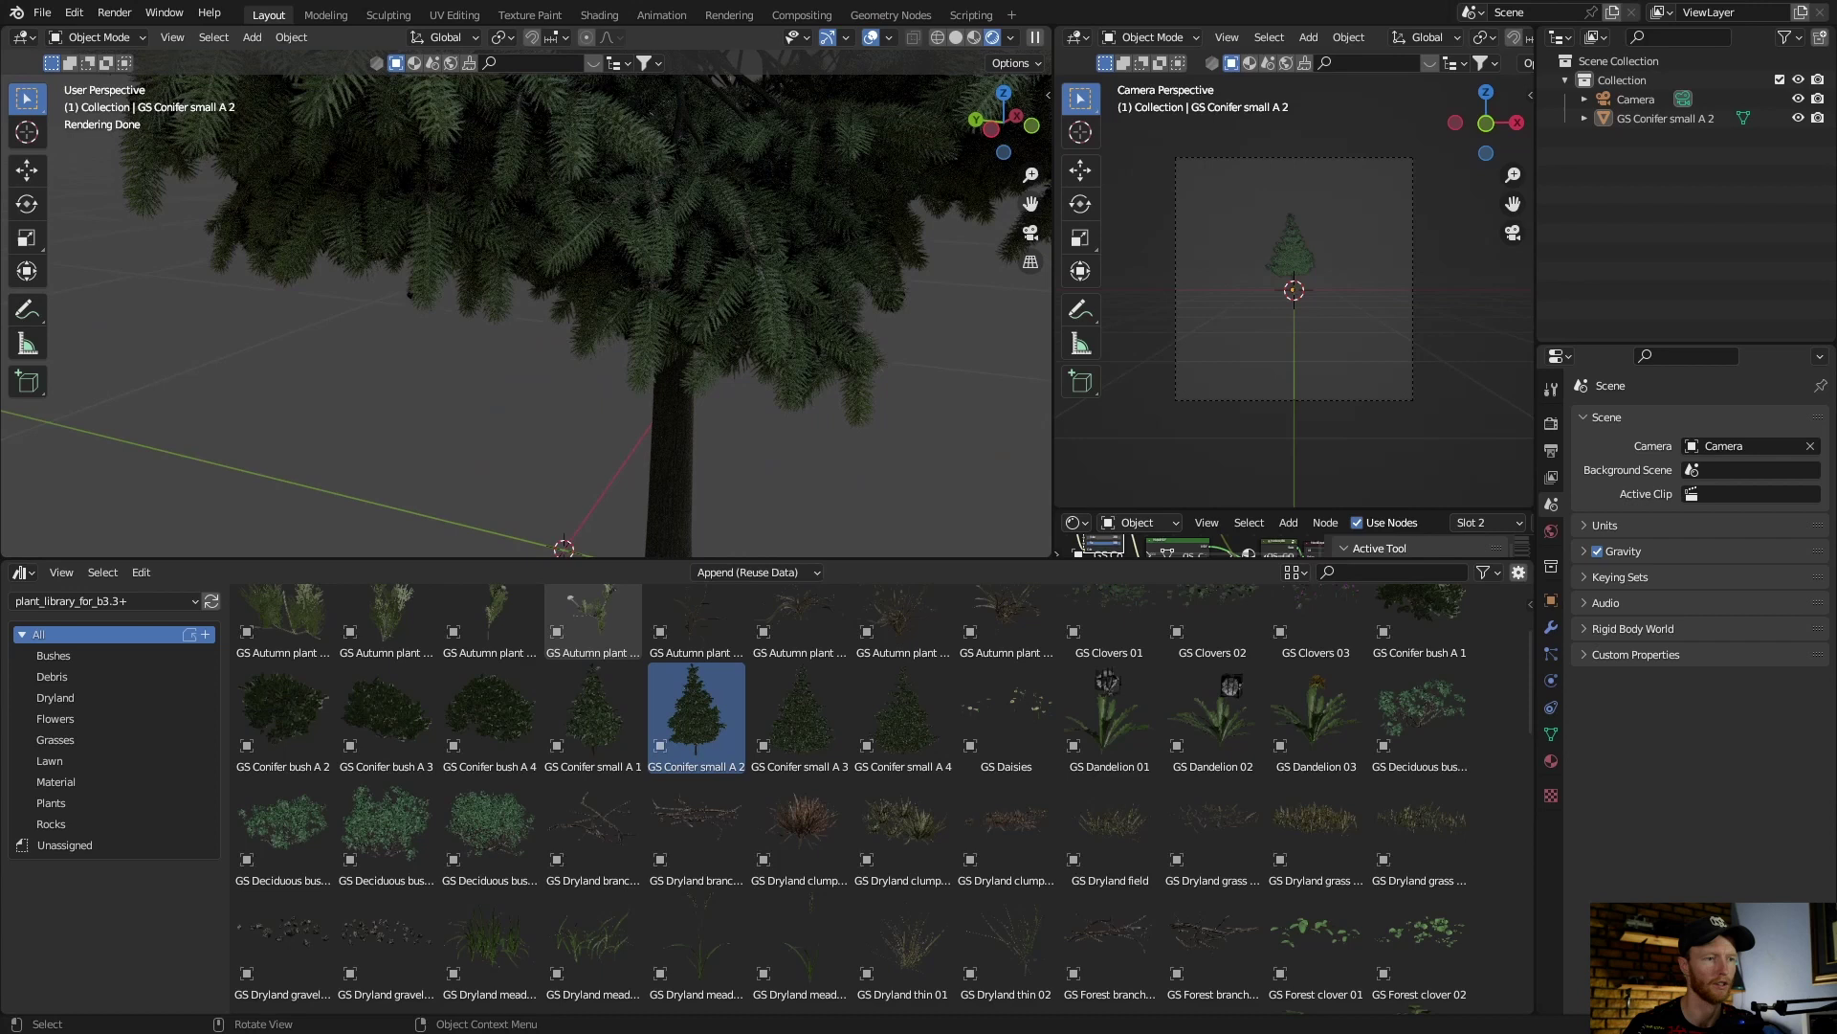
scroll(527, 288, down, 3)
scroll(526, 287, down, 2)
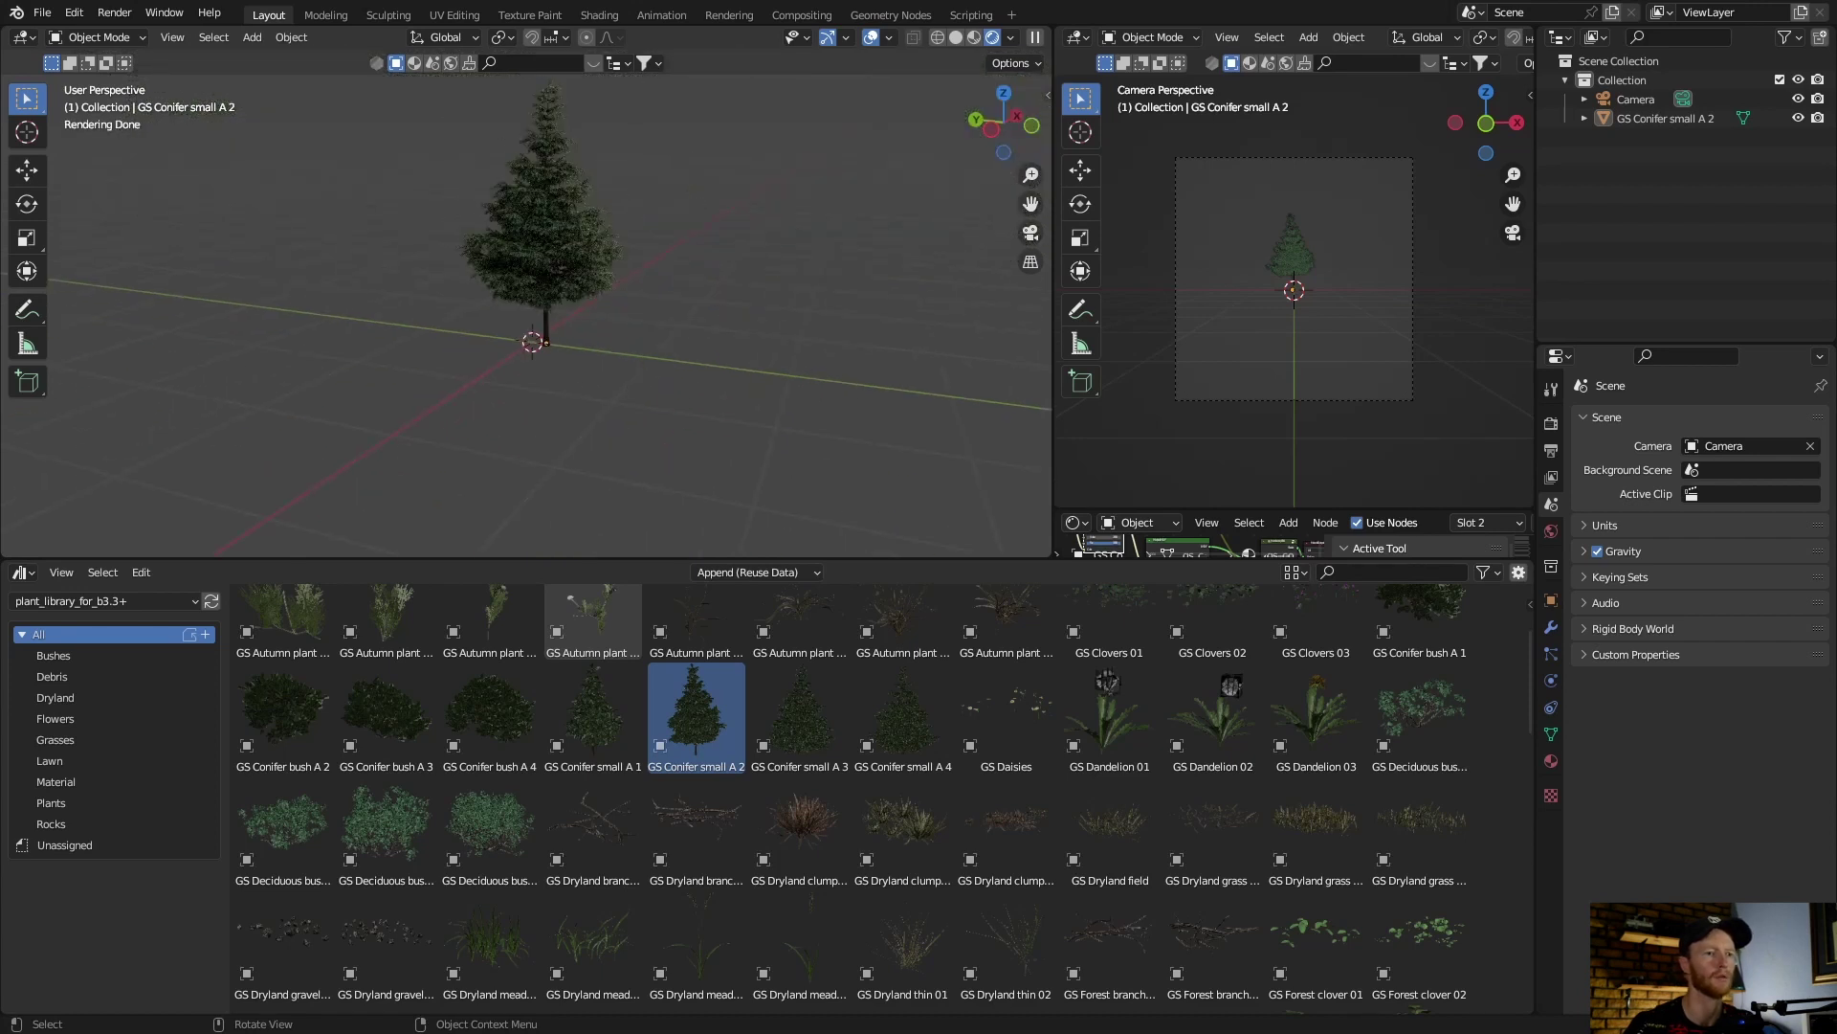
click(1011, 37)
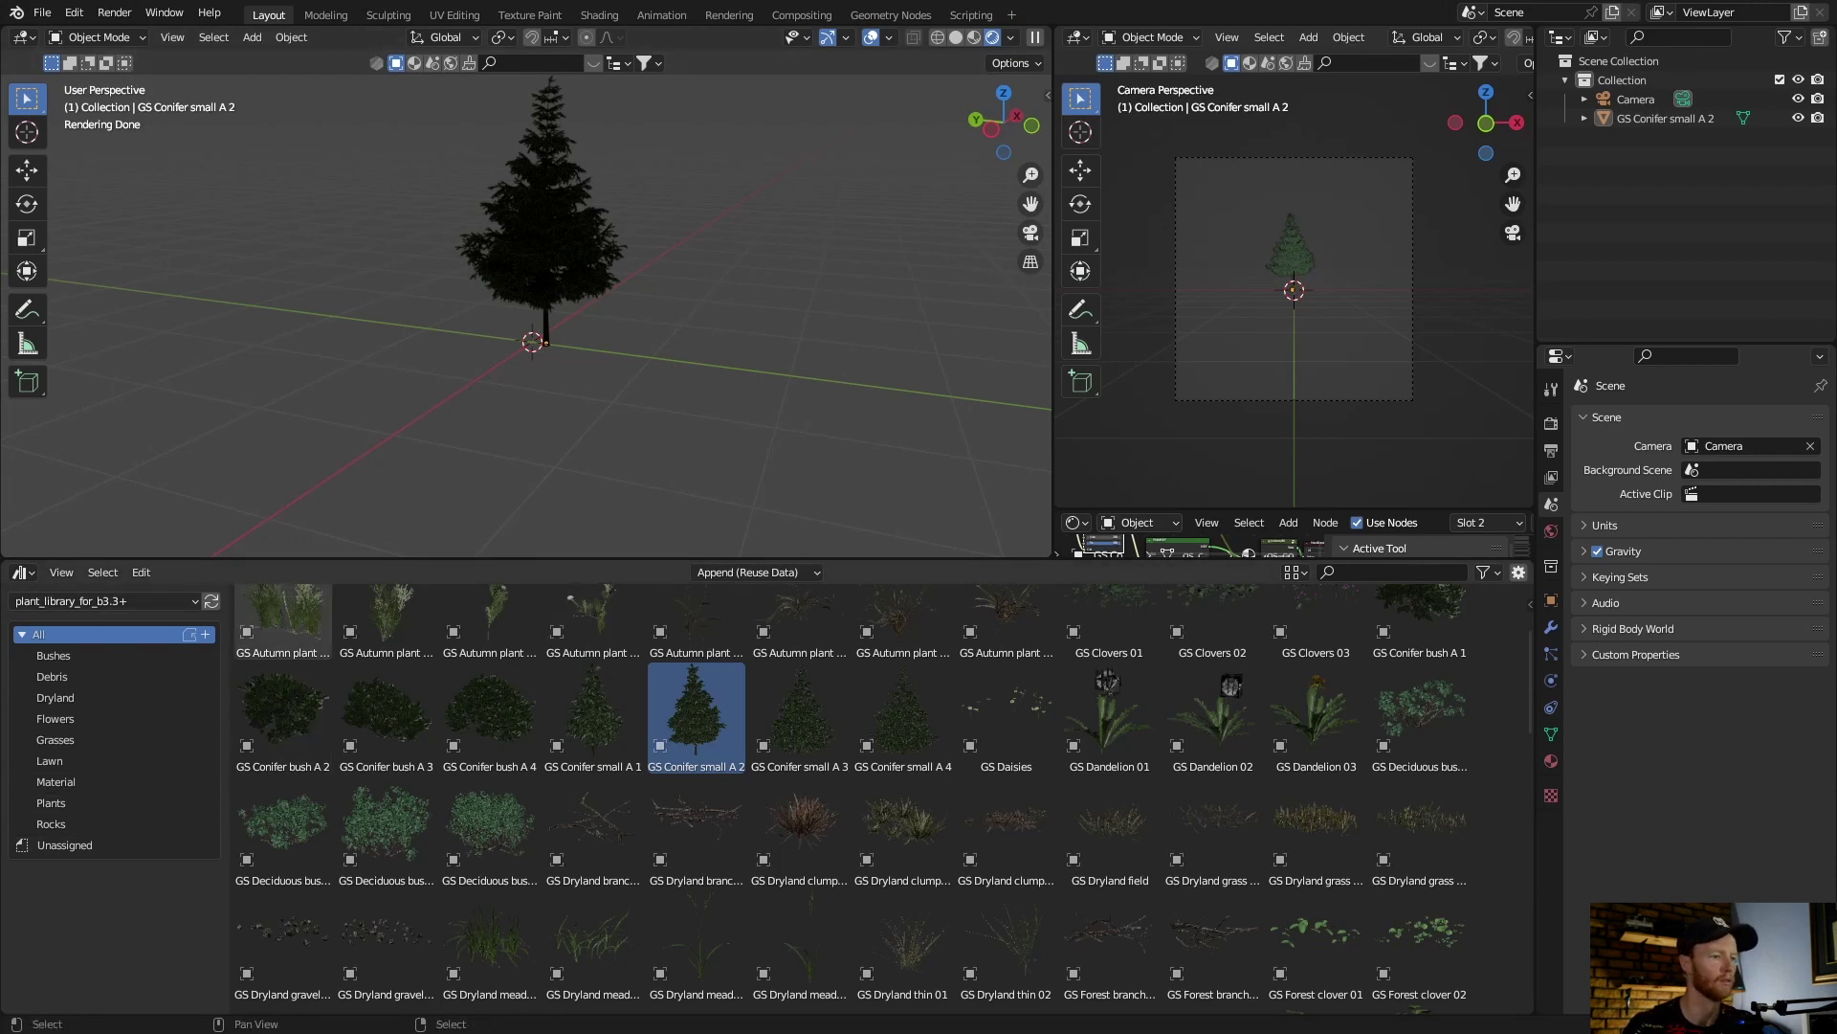
- Switch the Asset Browser to the Poly Haven library's HDRIs > Outdoor category
click(105, 600)
click(58, 695)
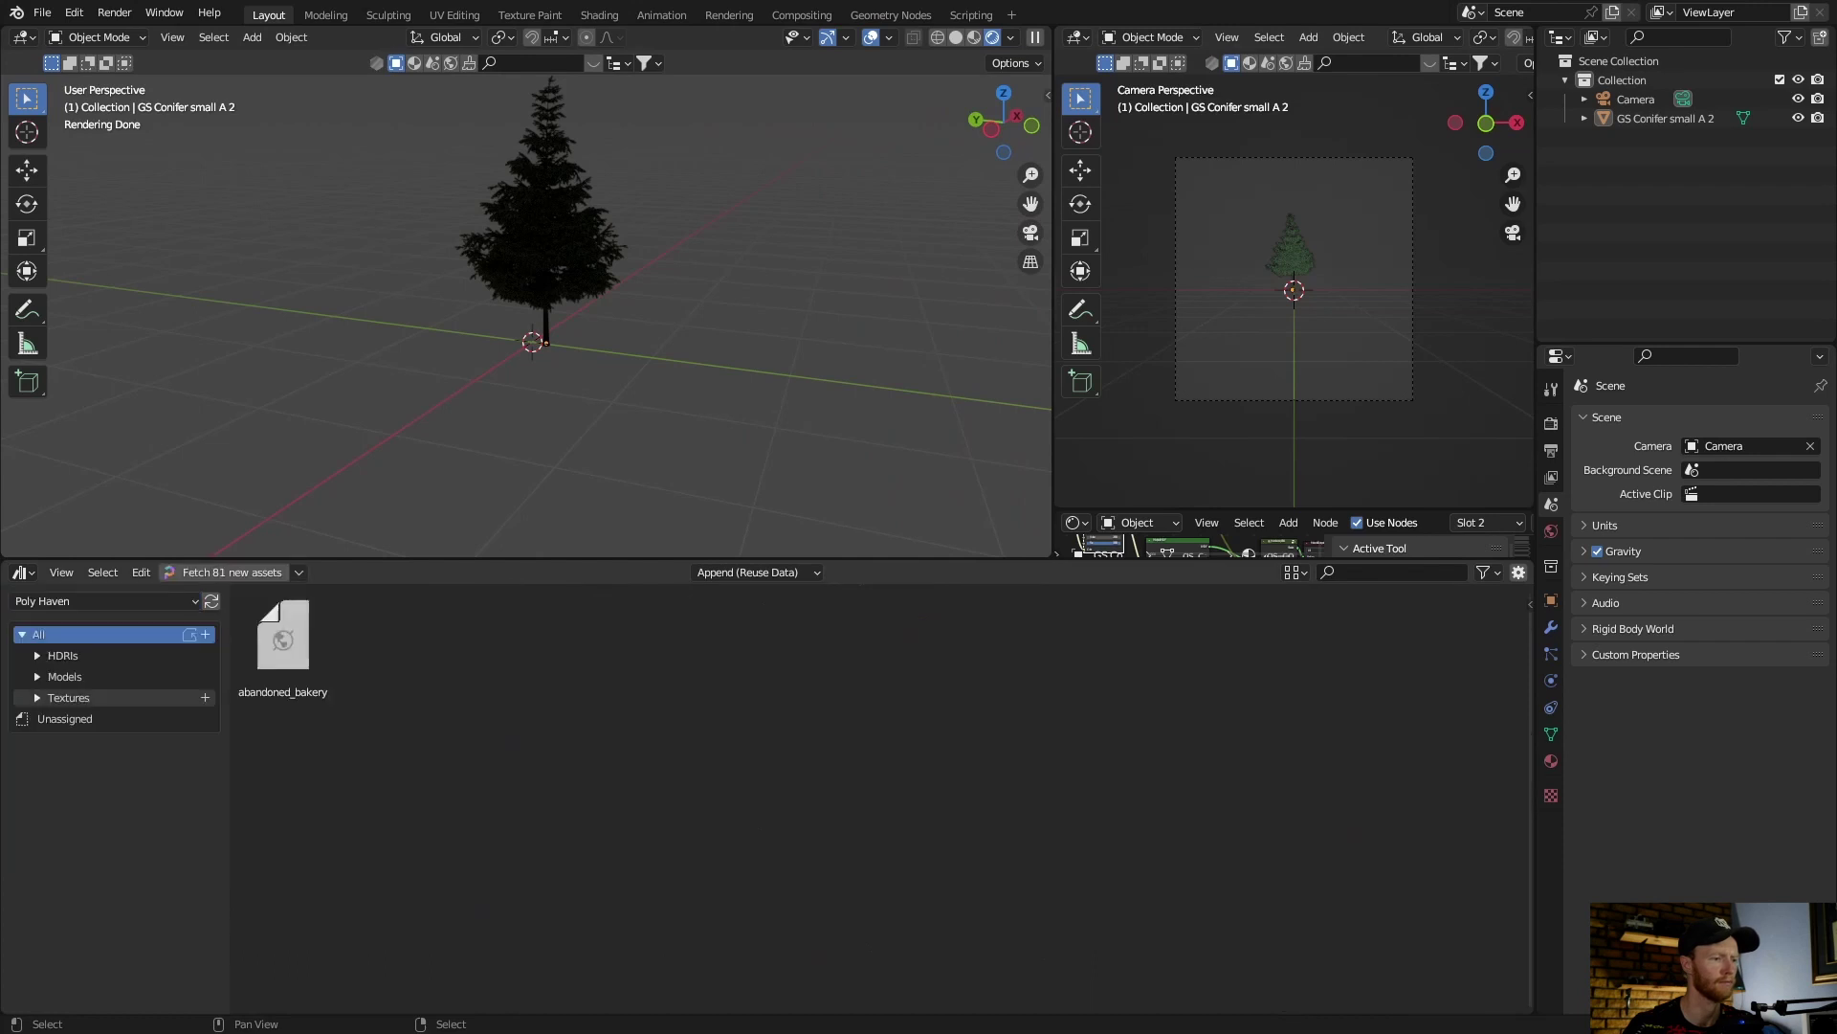
click(63, 656)
click(53, 698)
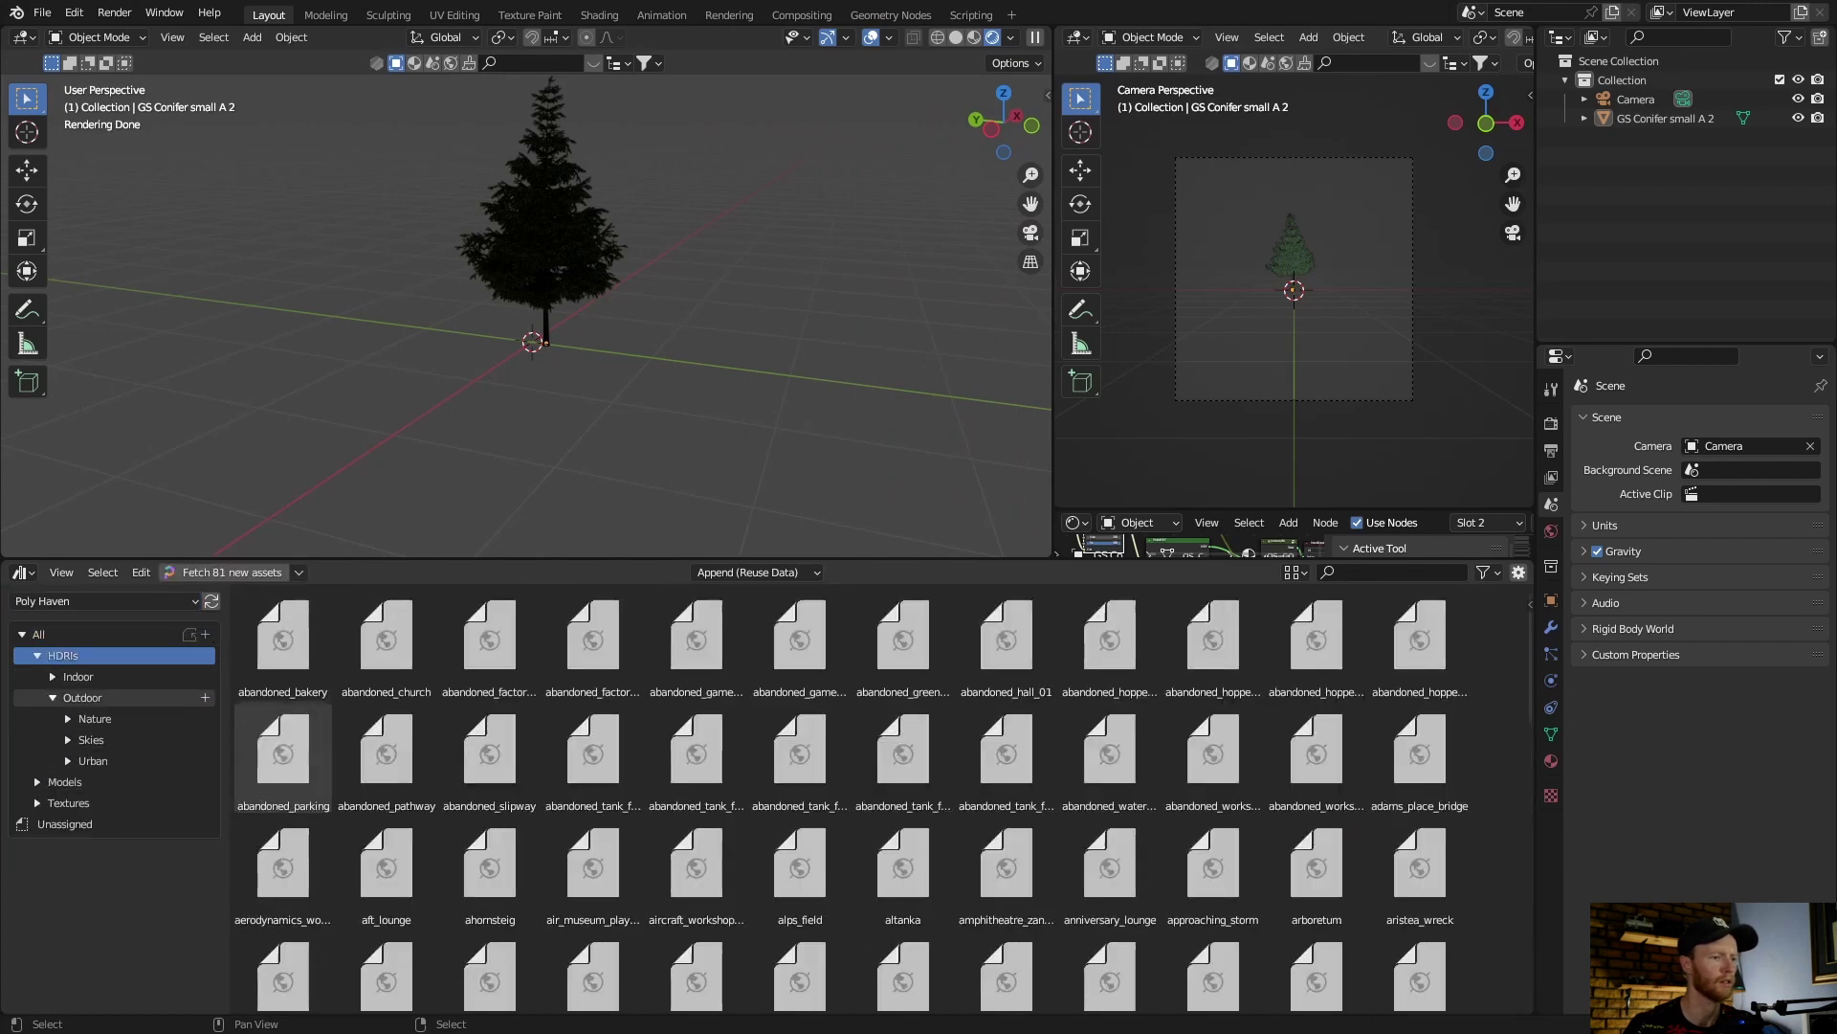
scroll(1420, 885, down, 15)
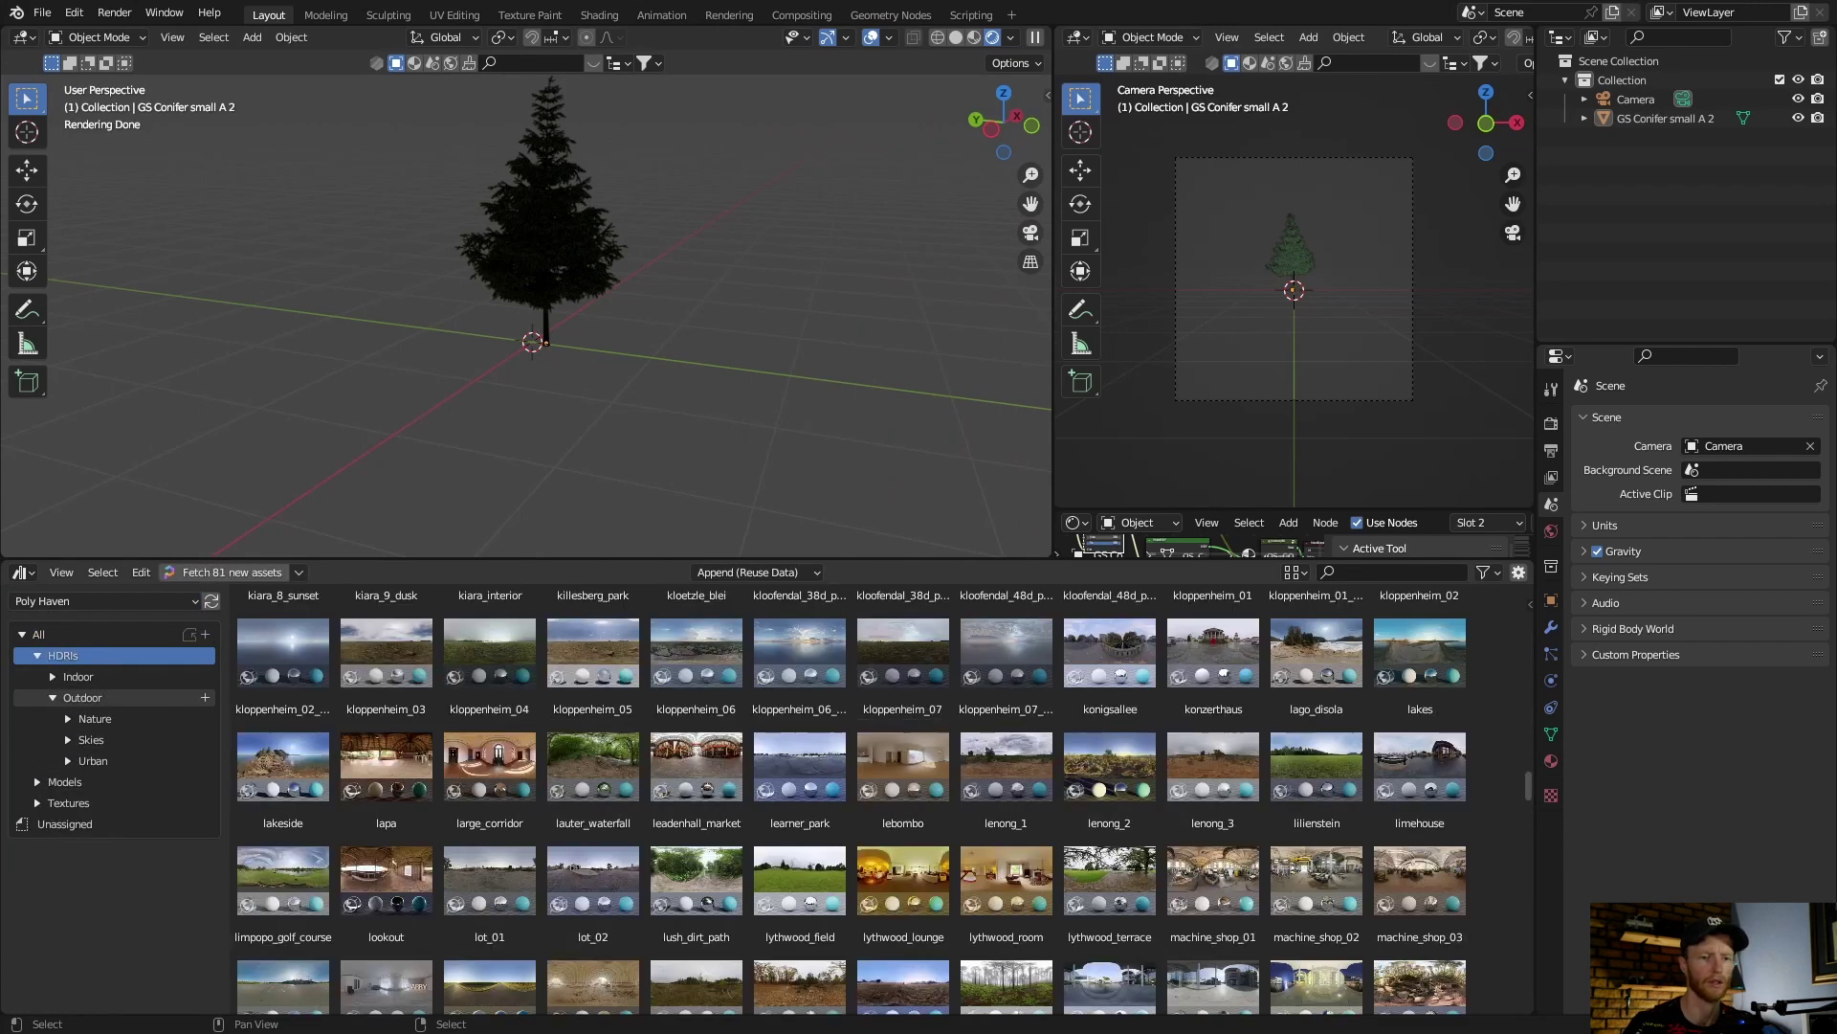
scroll(884, 799, down, 5)
scroll(884, 800, down, 5)
scroll(884, 800, down, 5)
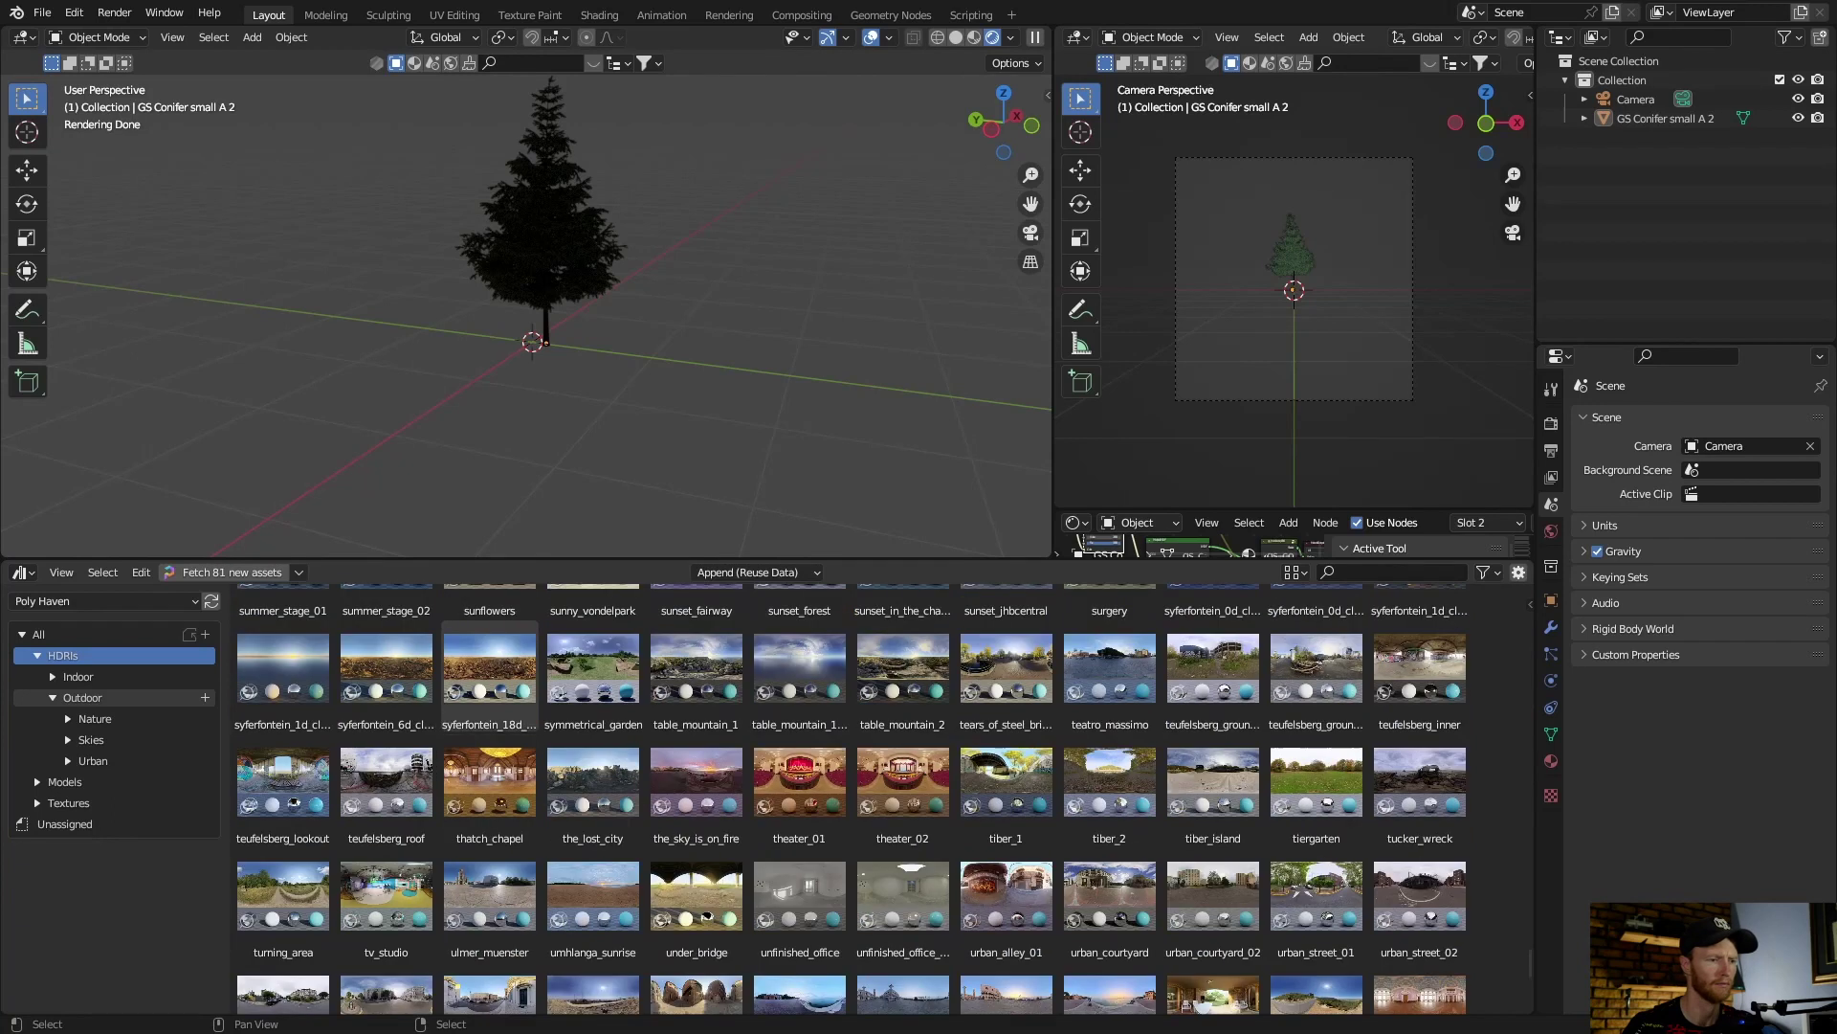
scroll(884, 799, up, 2)
scroll(489, 670, up, 1)
- Apply the sunflowers HDRI as the sky, orbit to view it, and shrink the Asset Browser
drag(489, 708, 459, 383)
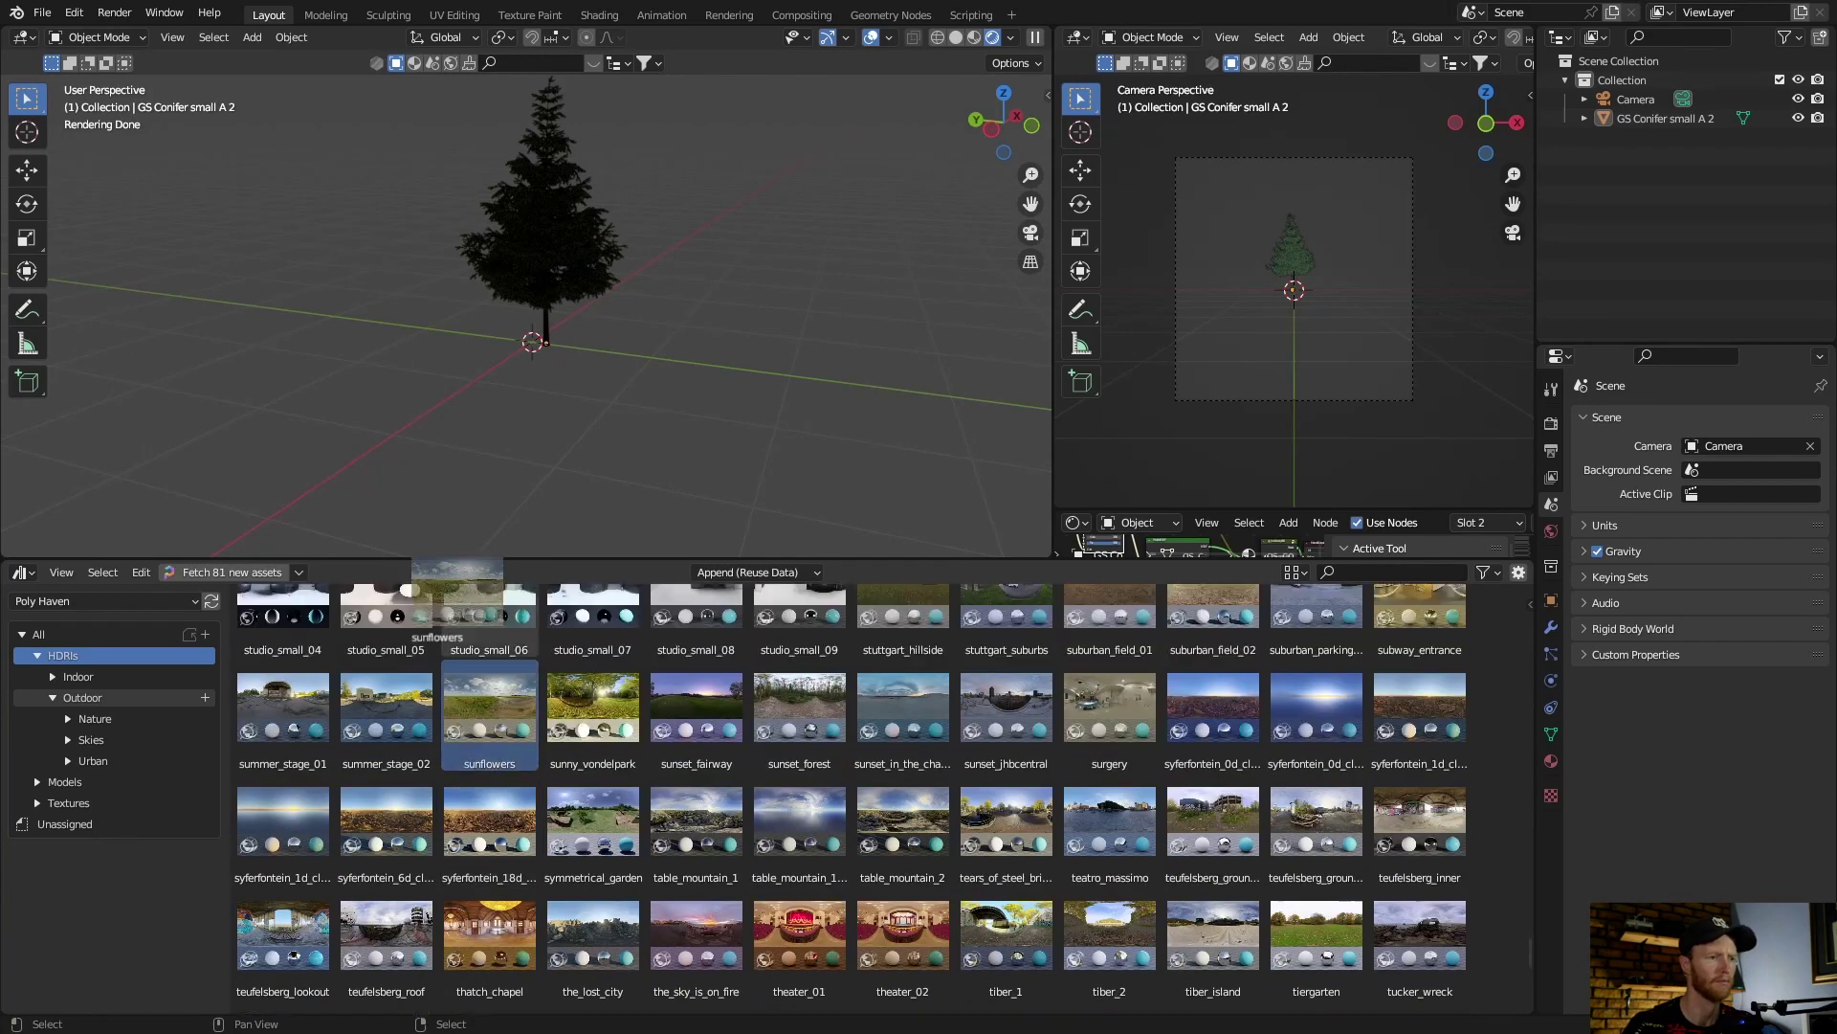
middle_drag(527, 316, 574, 316)
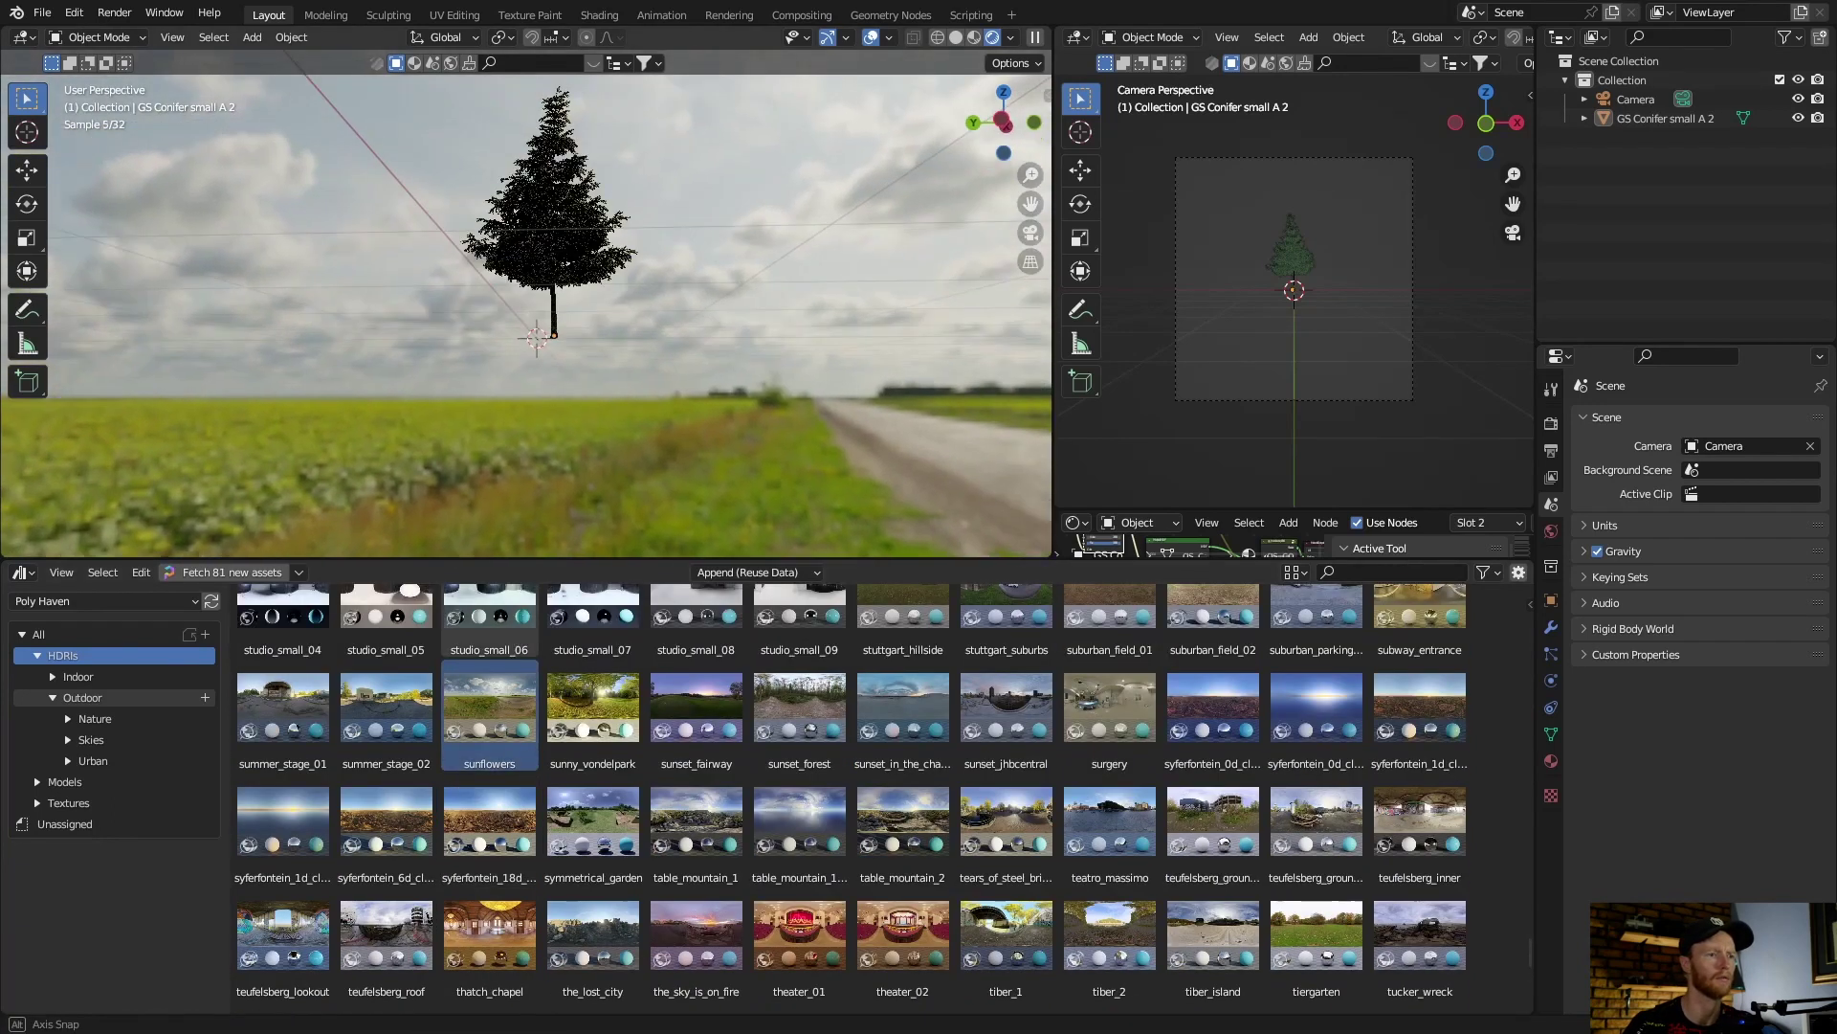
scroll(527, 303, up, 2)
scroll(526, 302, up, 3)
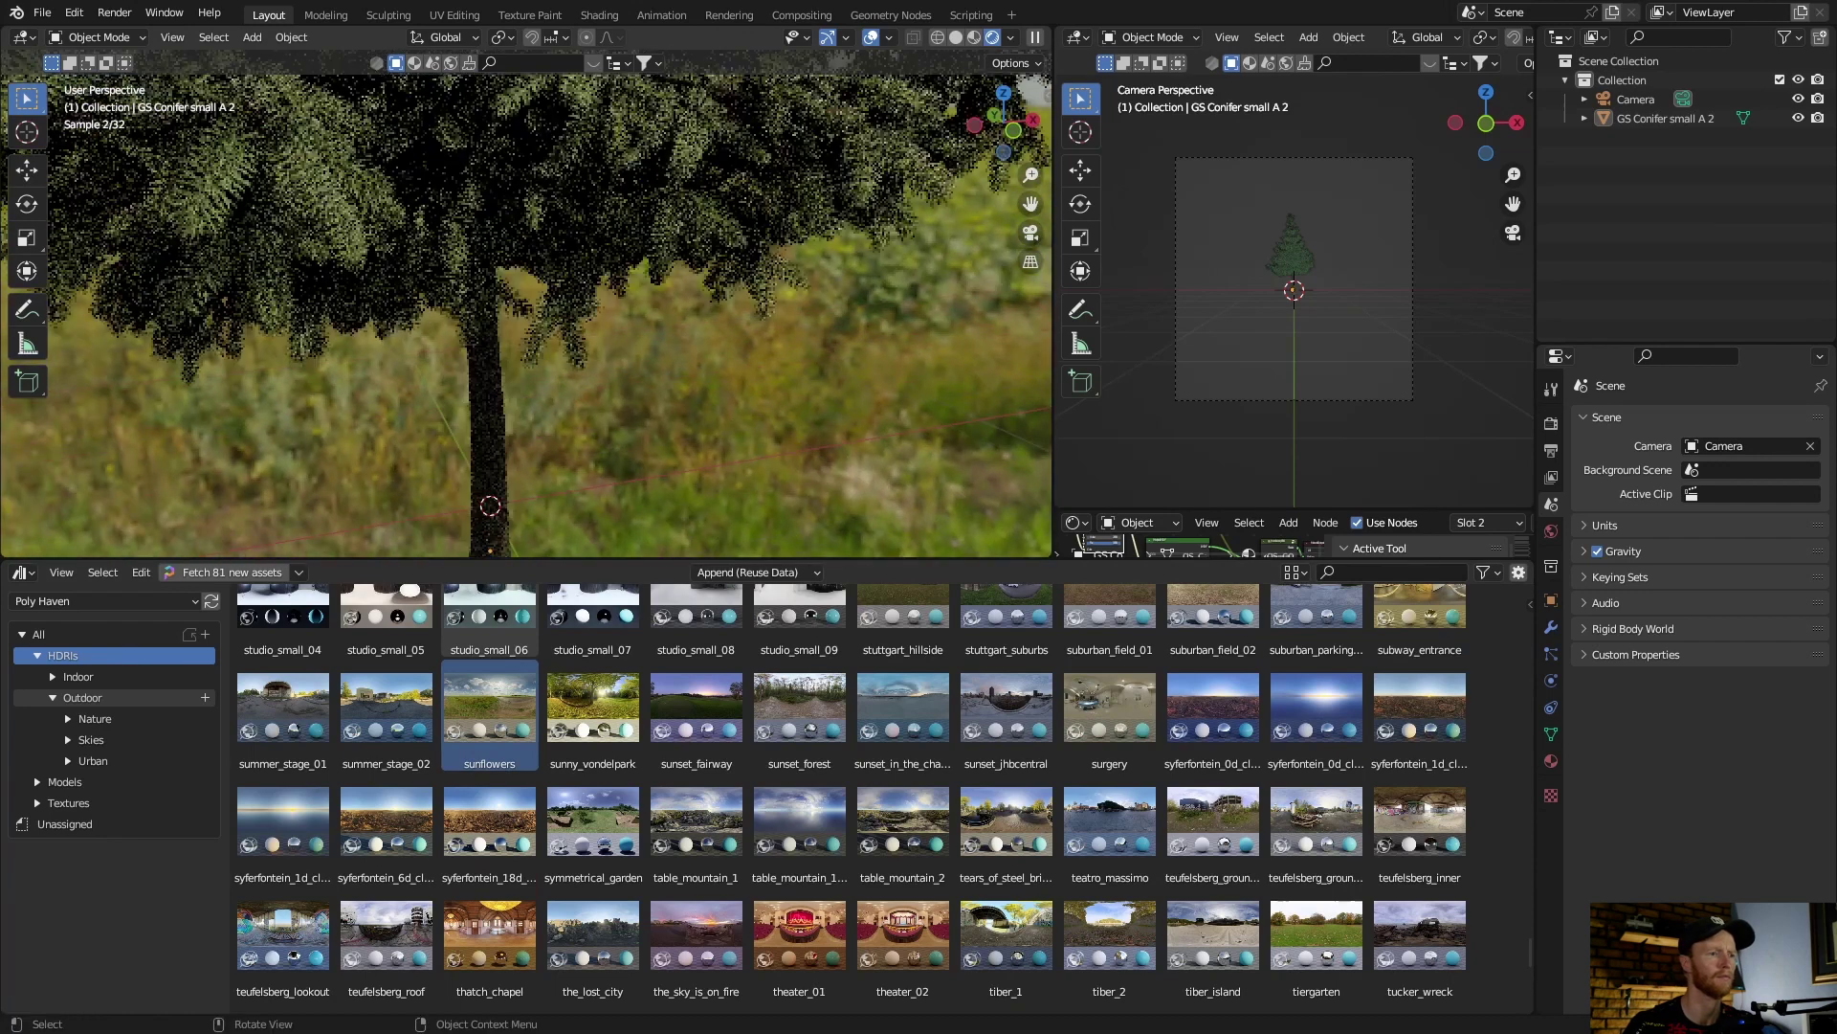
scroll(526, 302, up, 2)
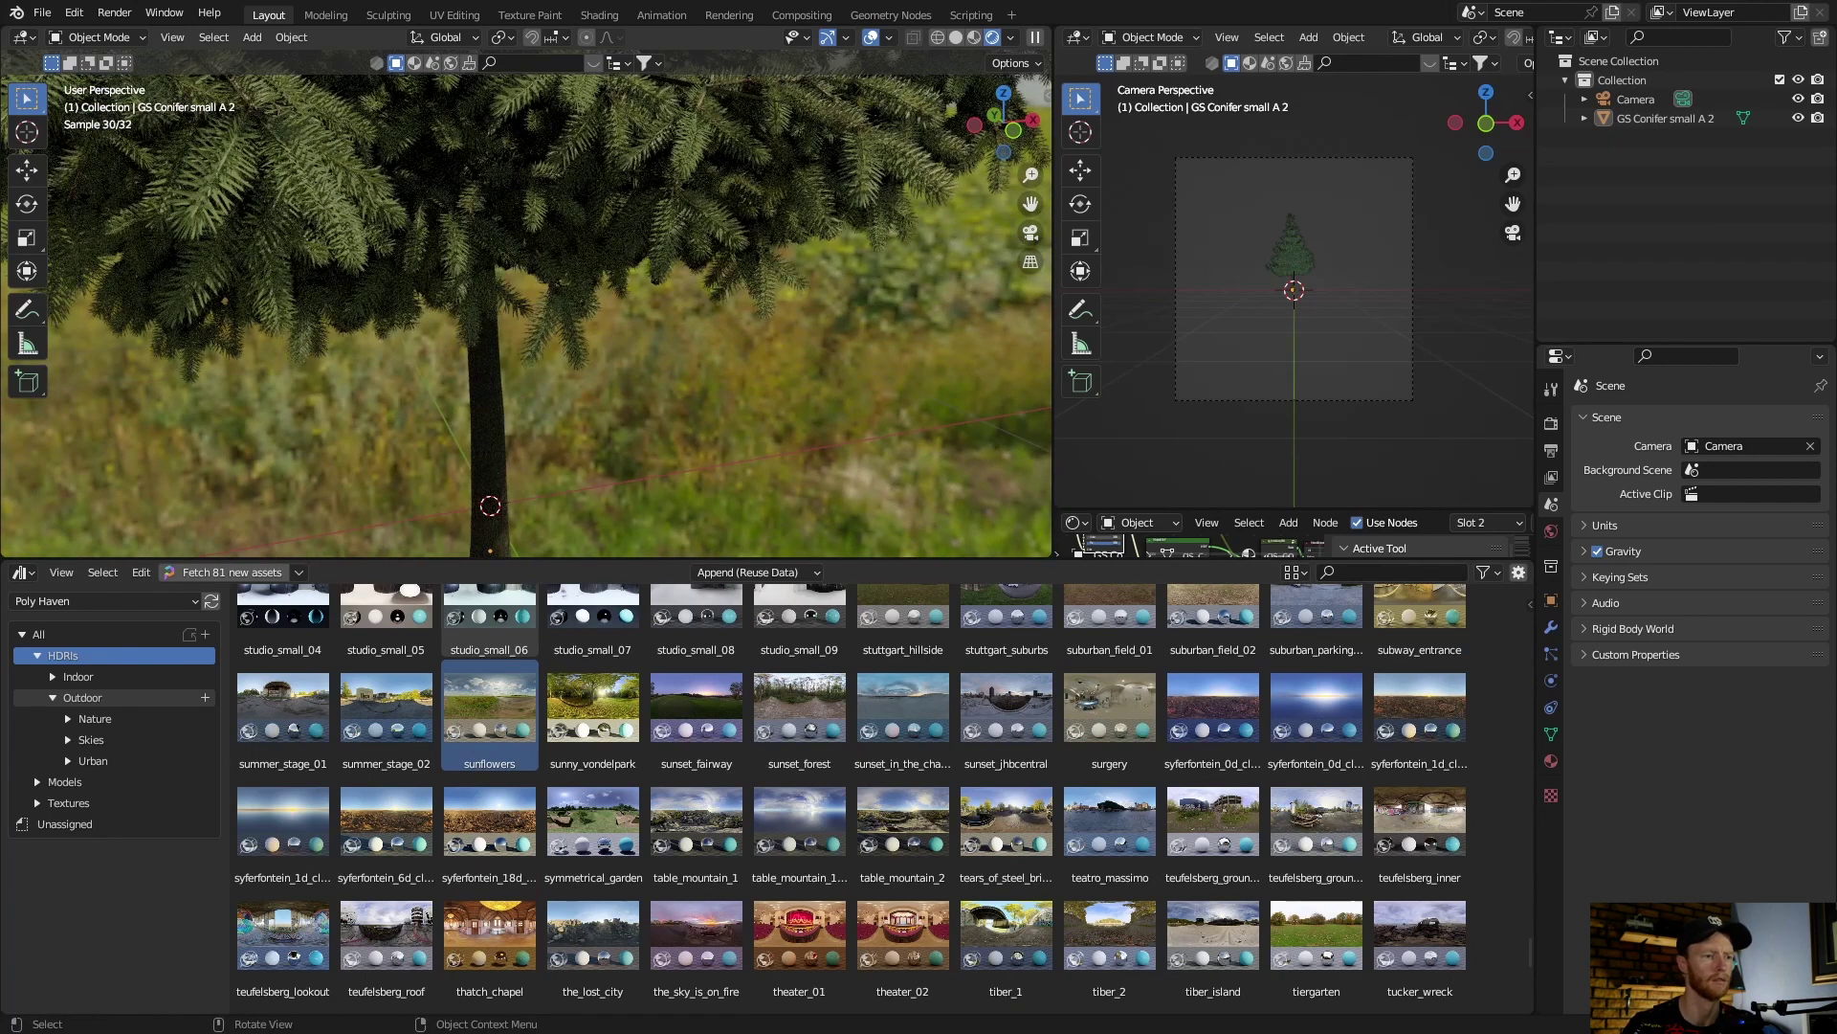
drag(526, 560, 526, 990)
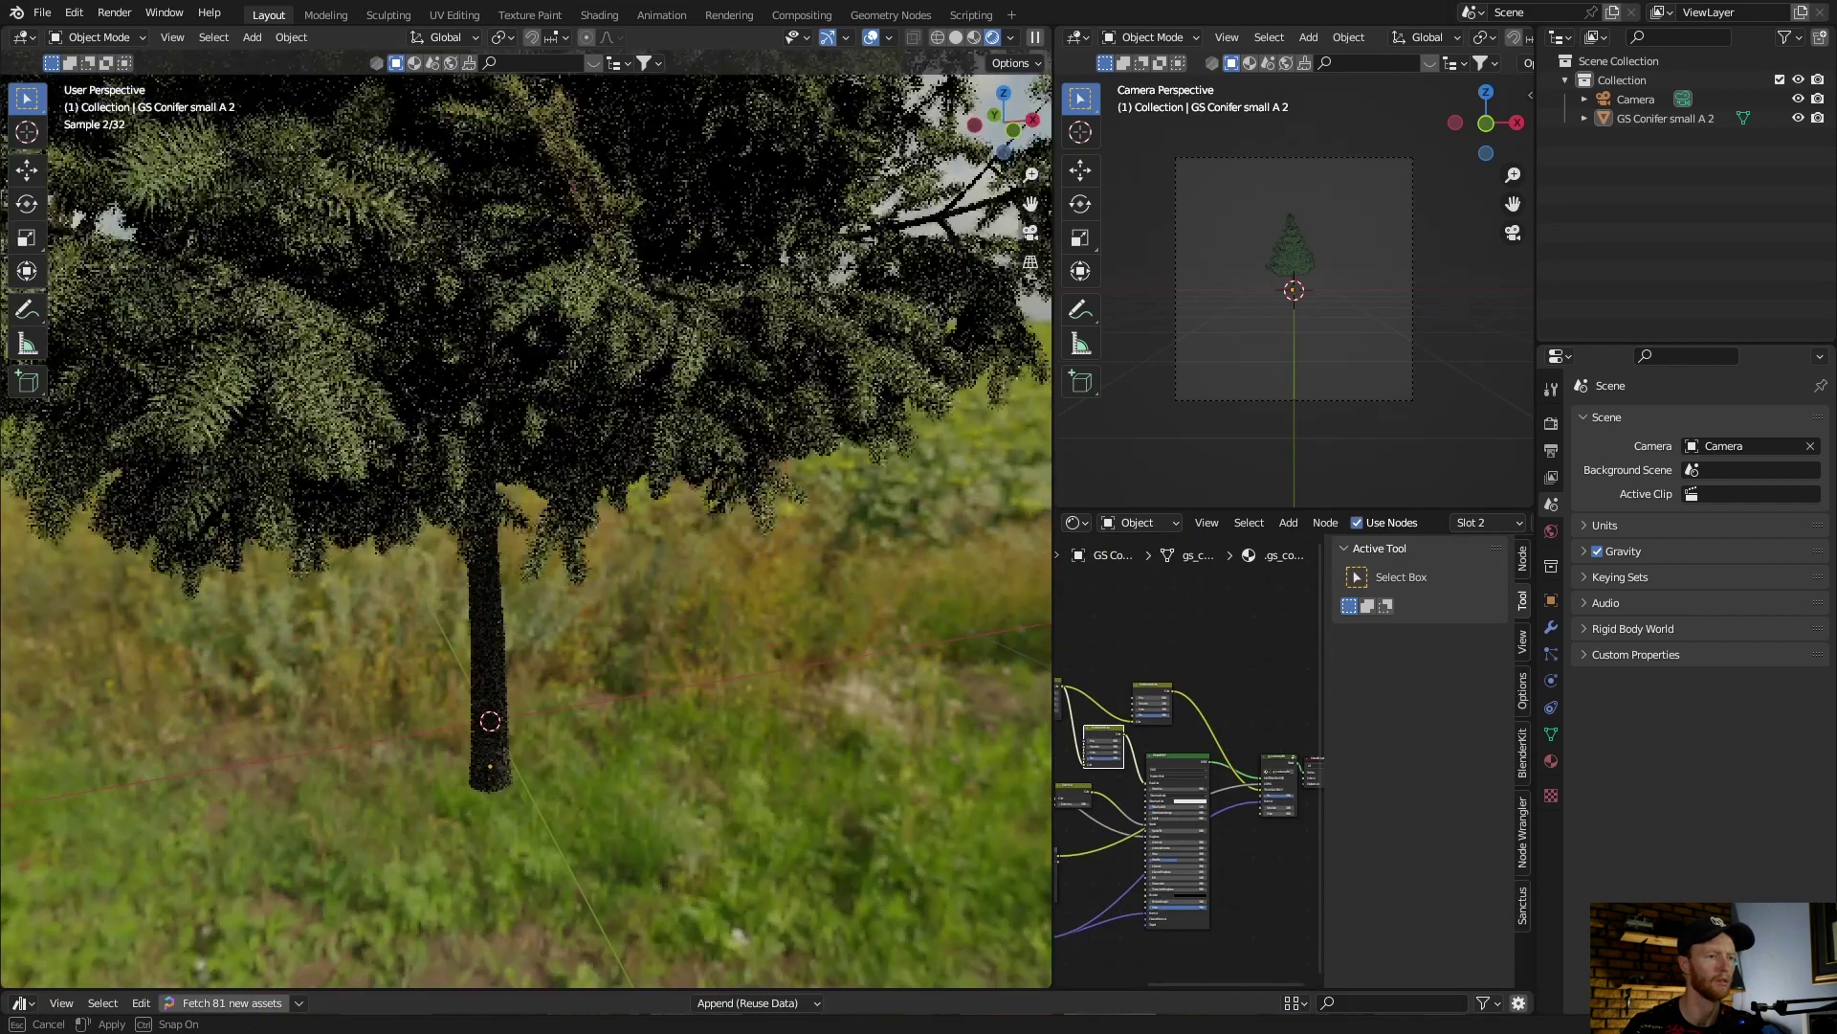
- Delete the conifer and add a plane scaled up as the ground
click(488, 670)
key(Delete)
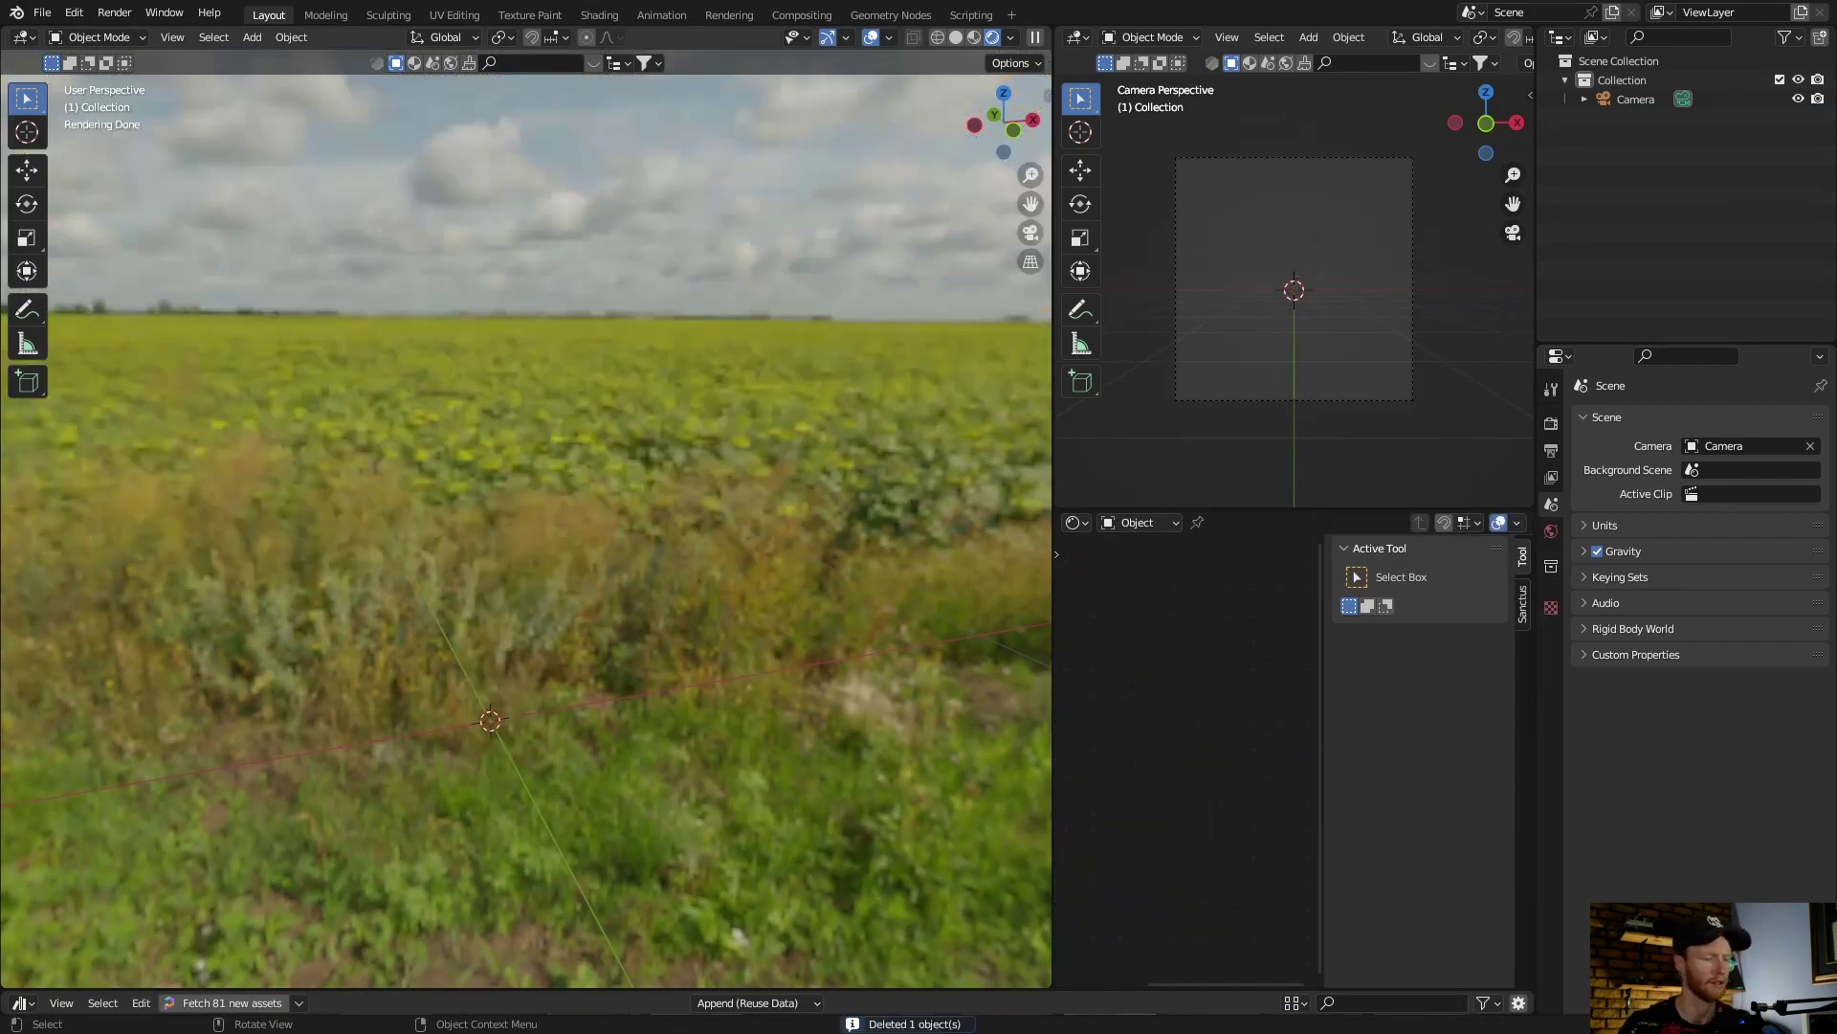
key(shift+a)
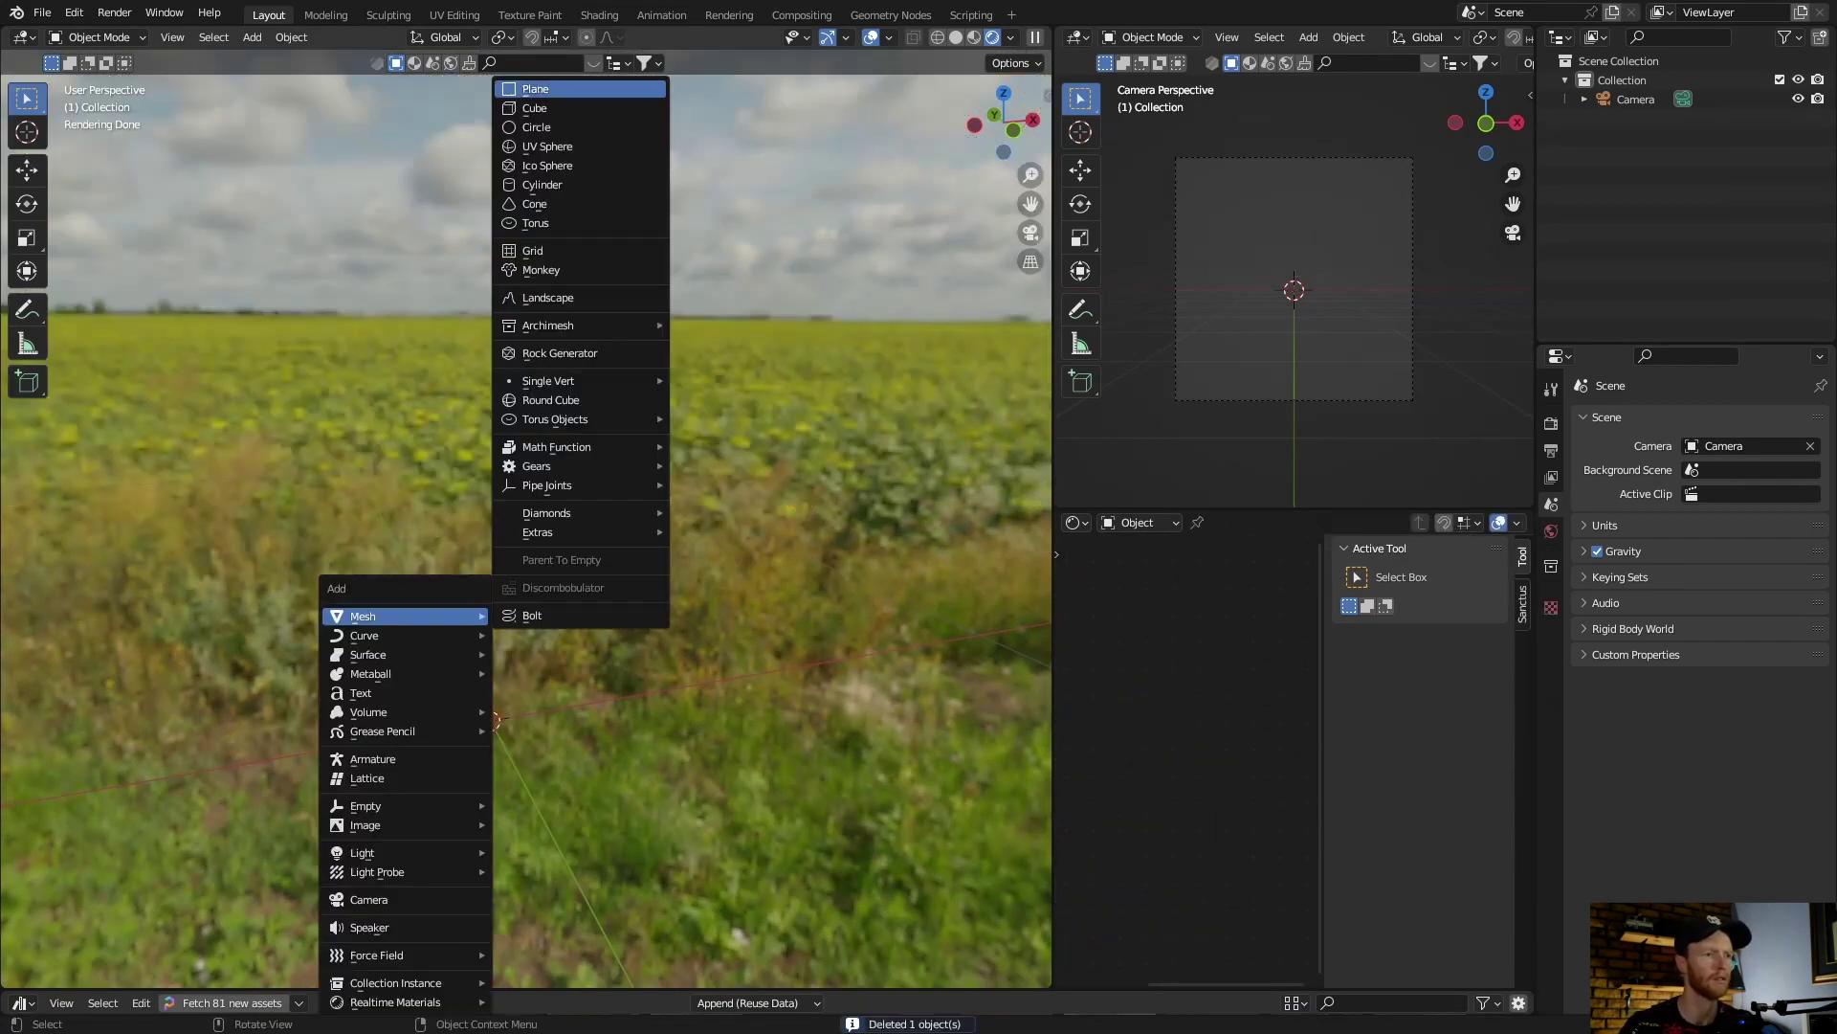
click(536, 89)
key(s)
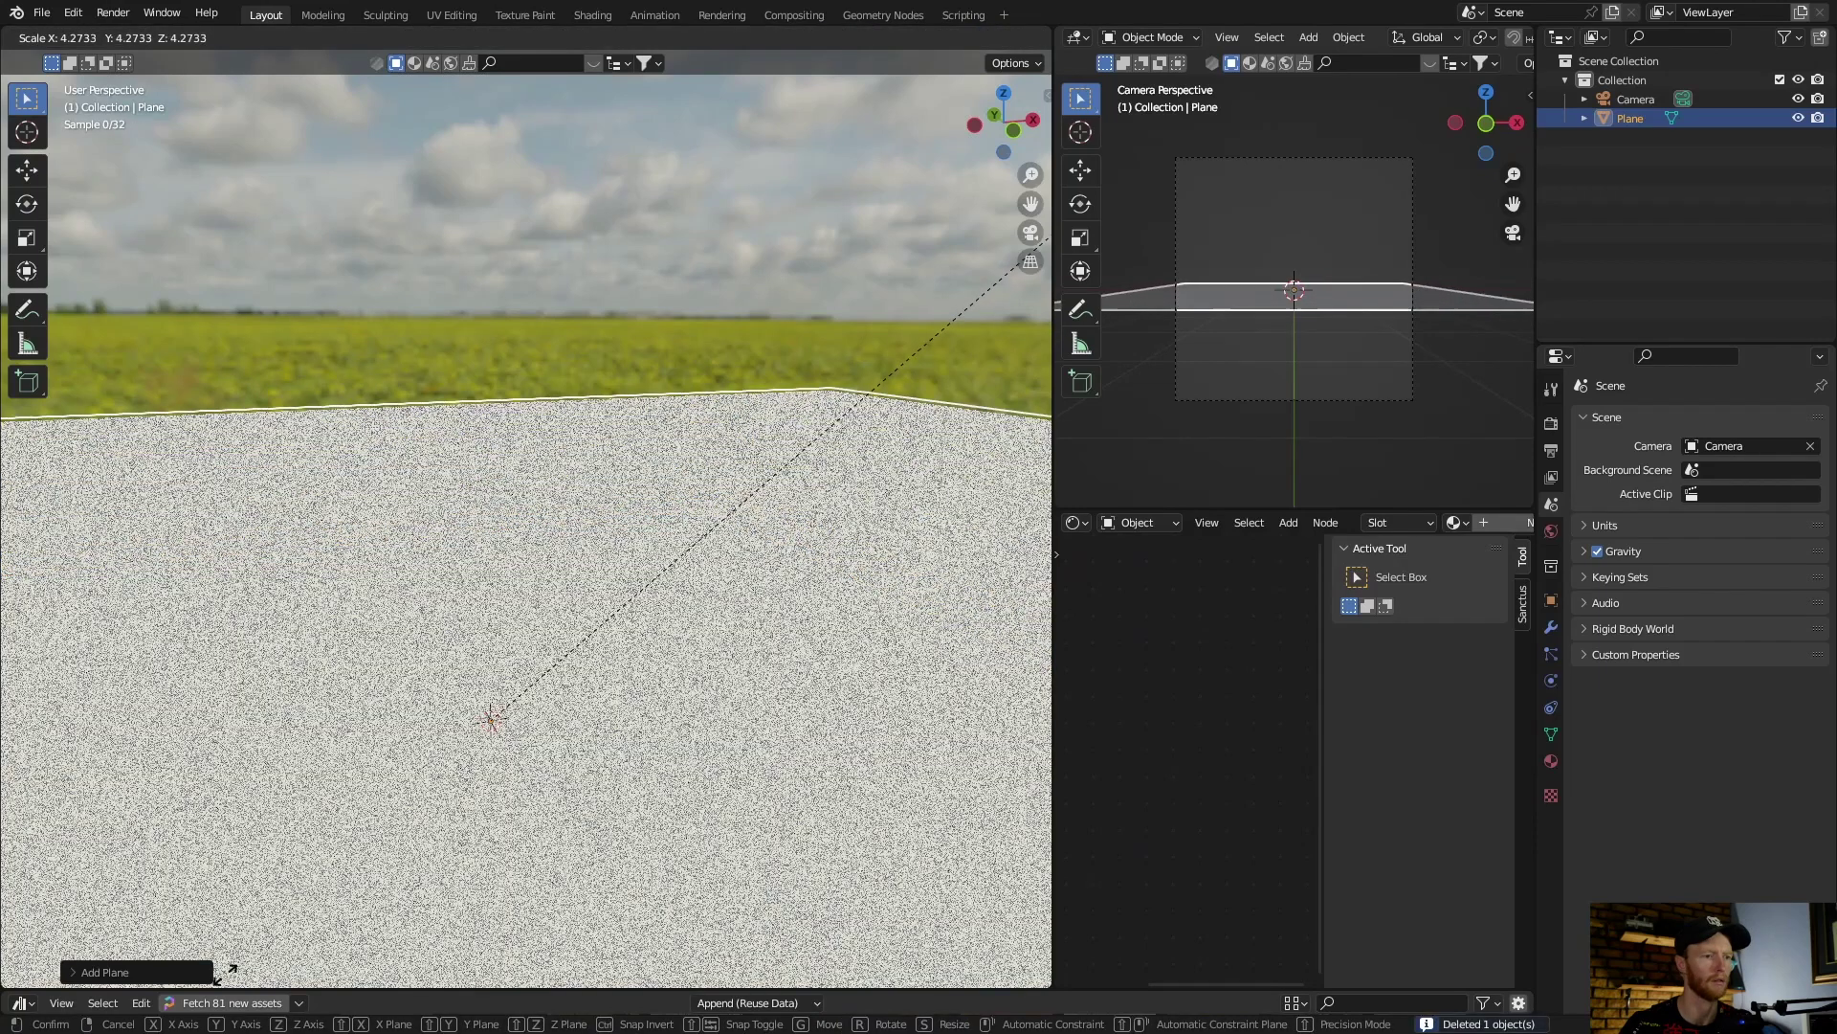
click(986, 246)
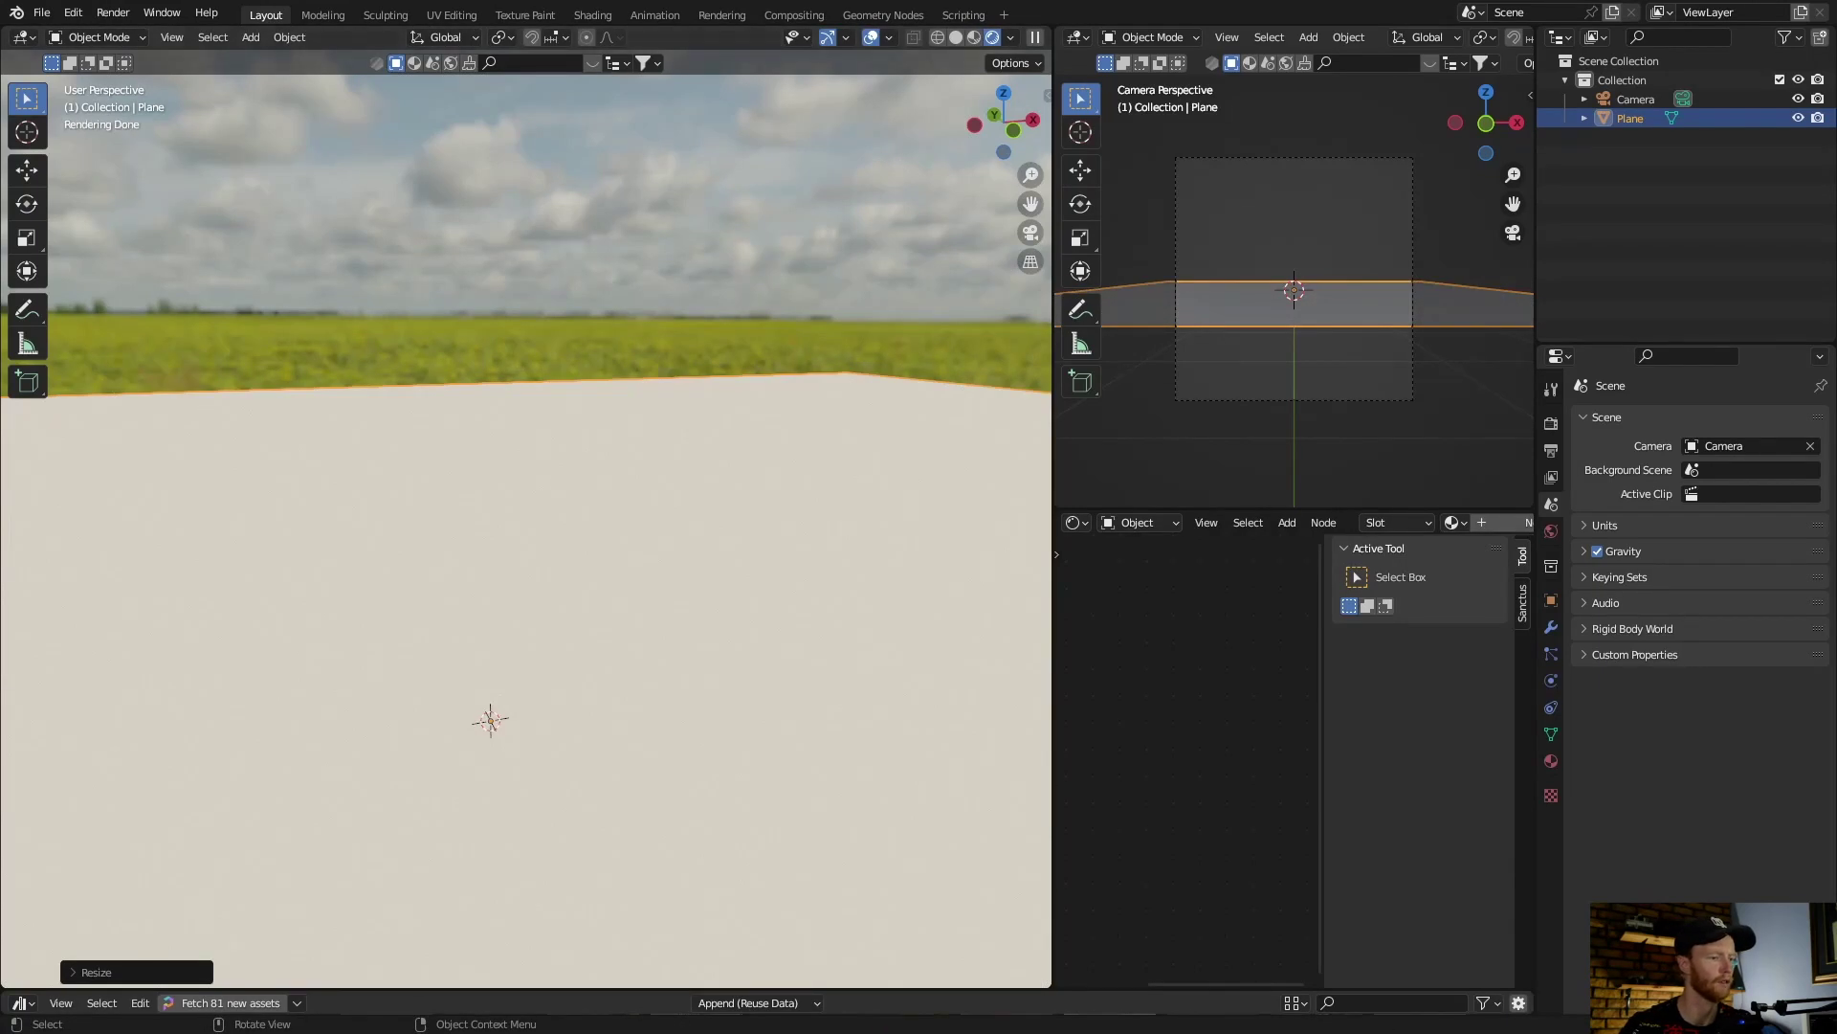
- Enlarge the Asset Browser and show plant_library_for_b3.3+ > Bushes
key(shift+a)
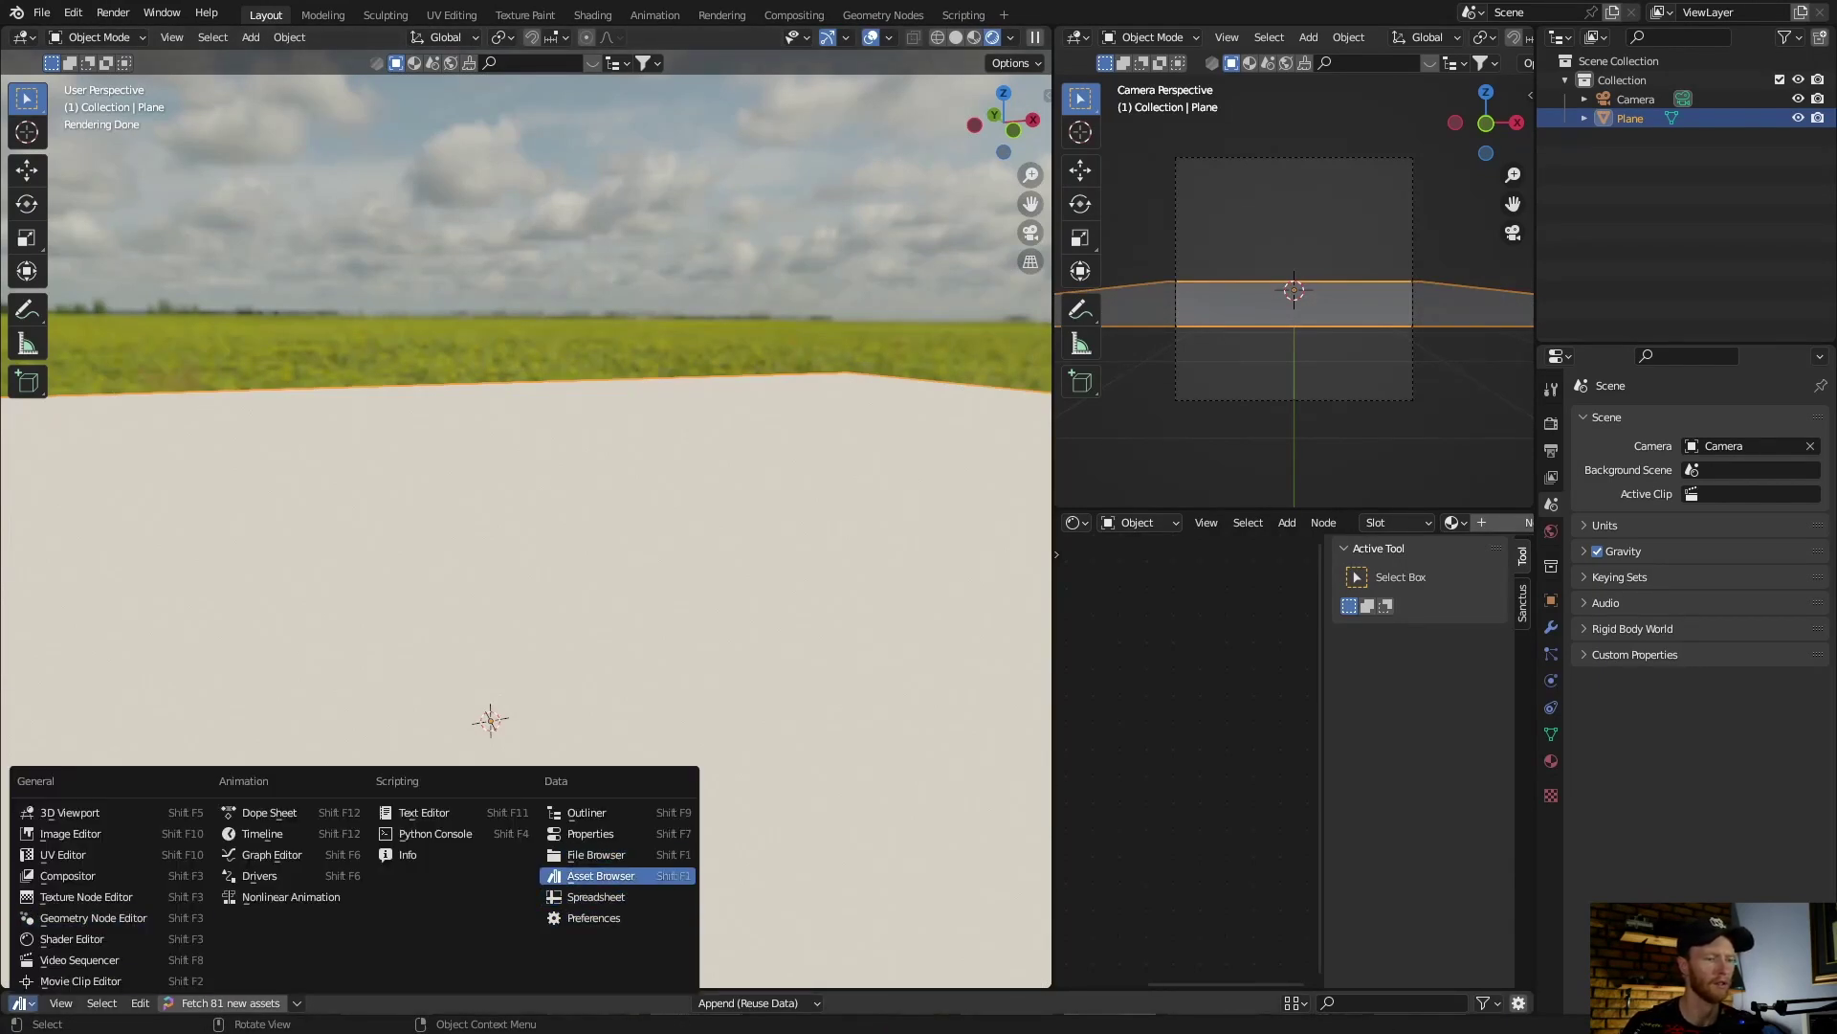
key(Escape)
drag(526, 991, 526, 550)
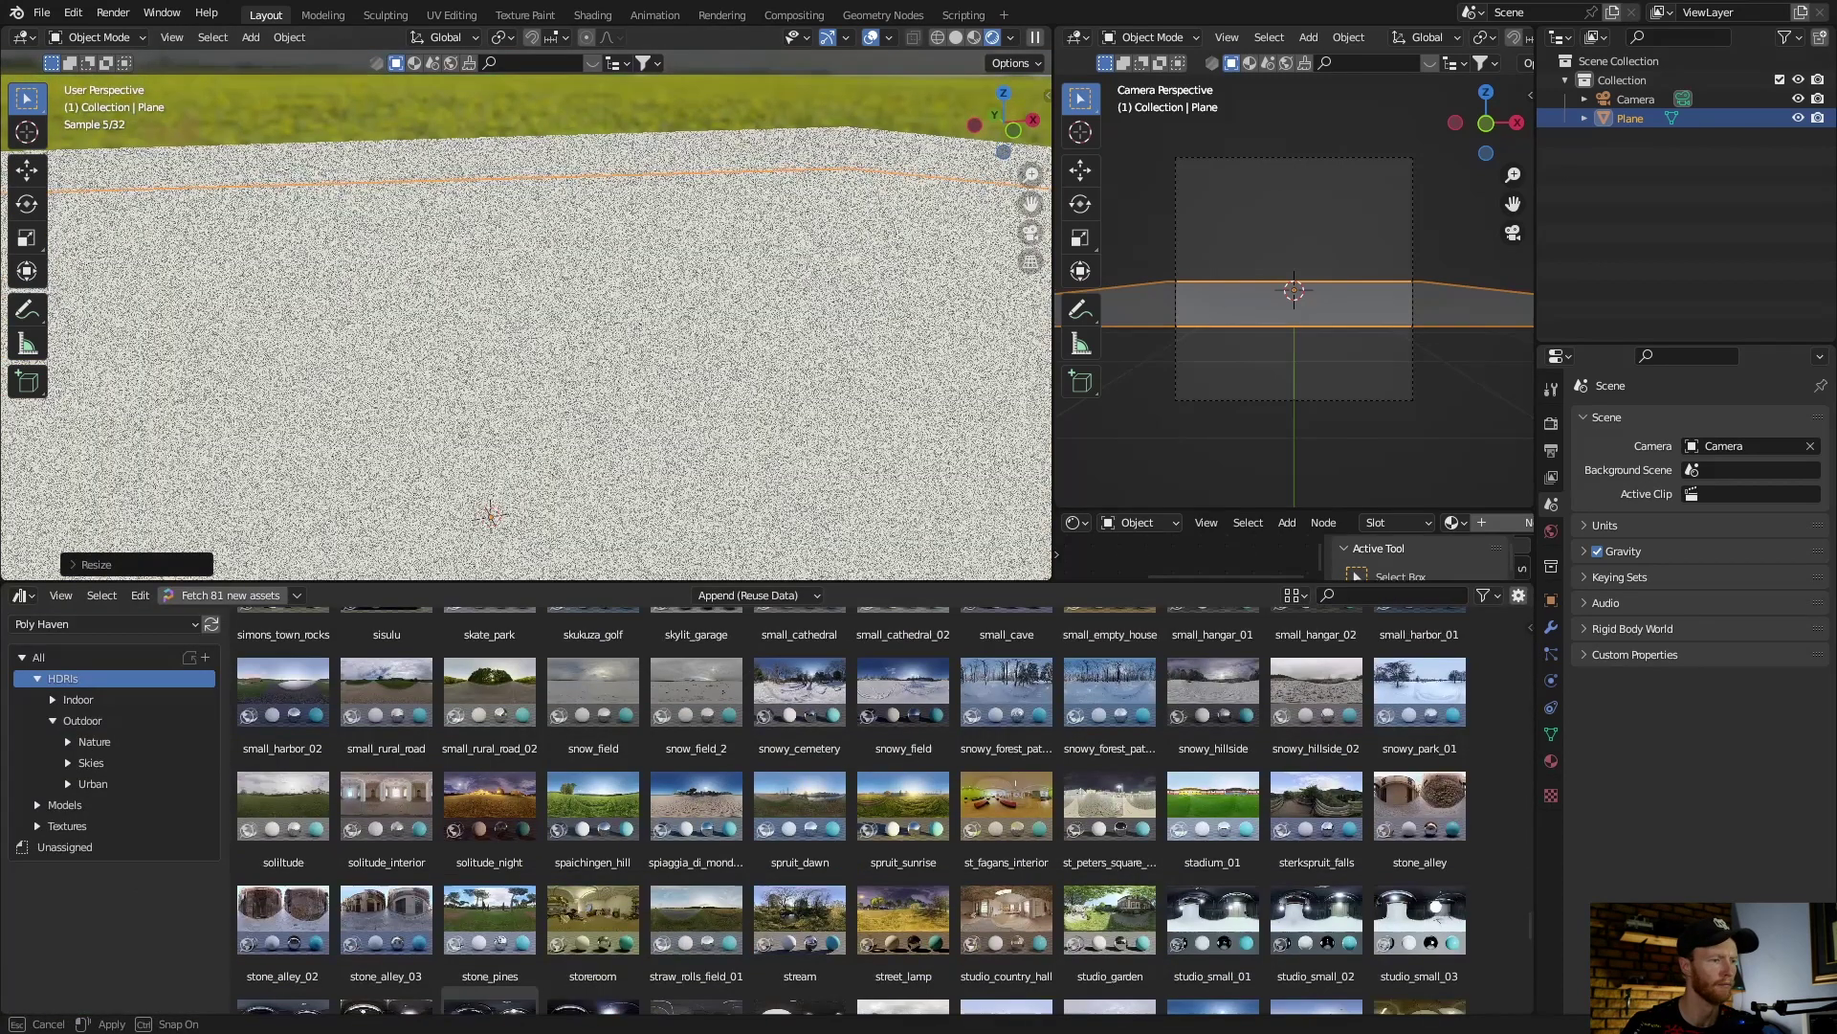
click(106, 589)
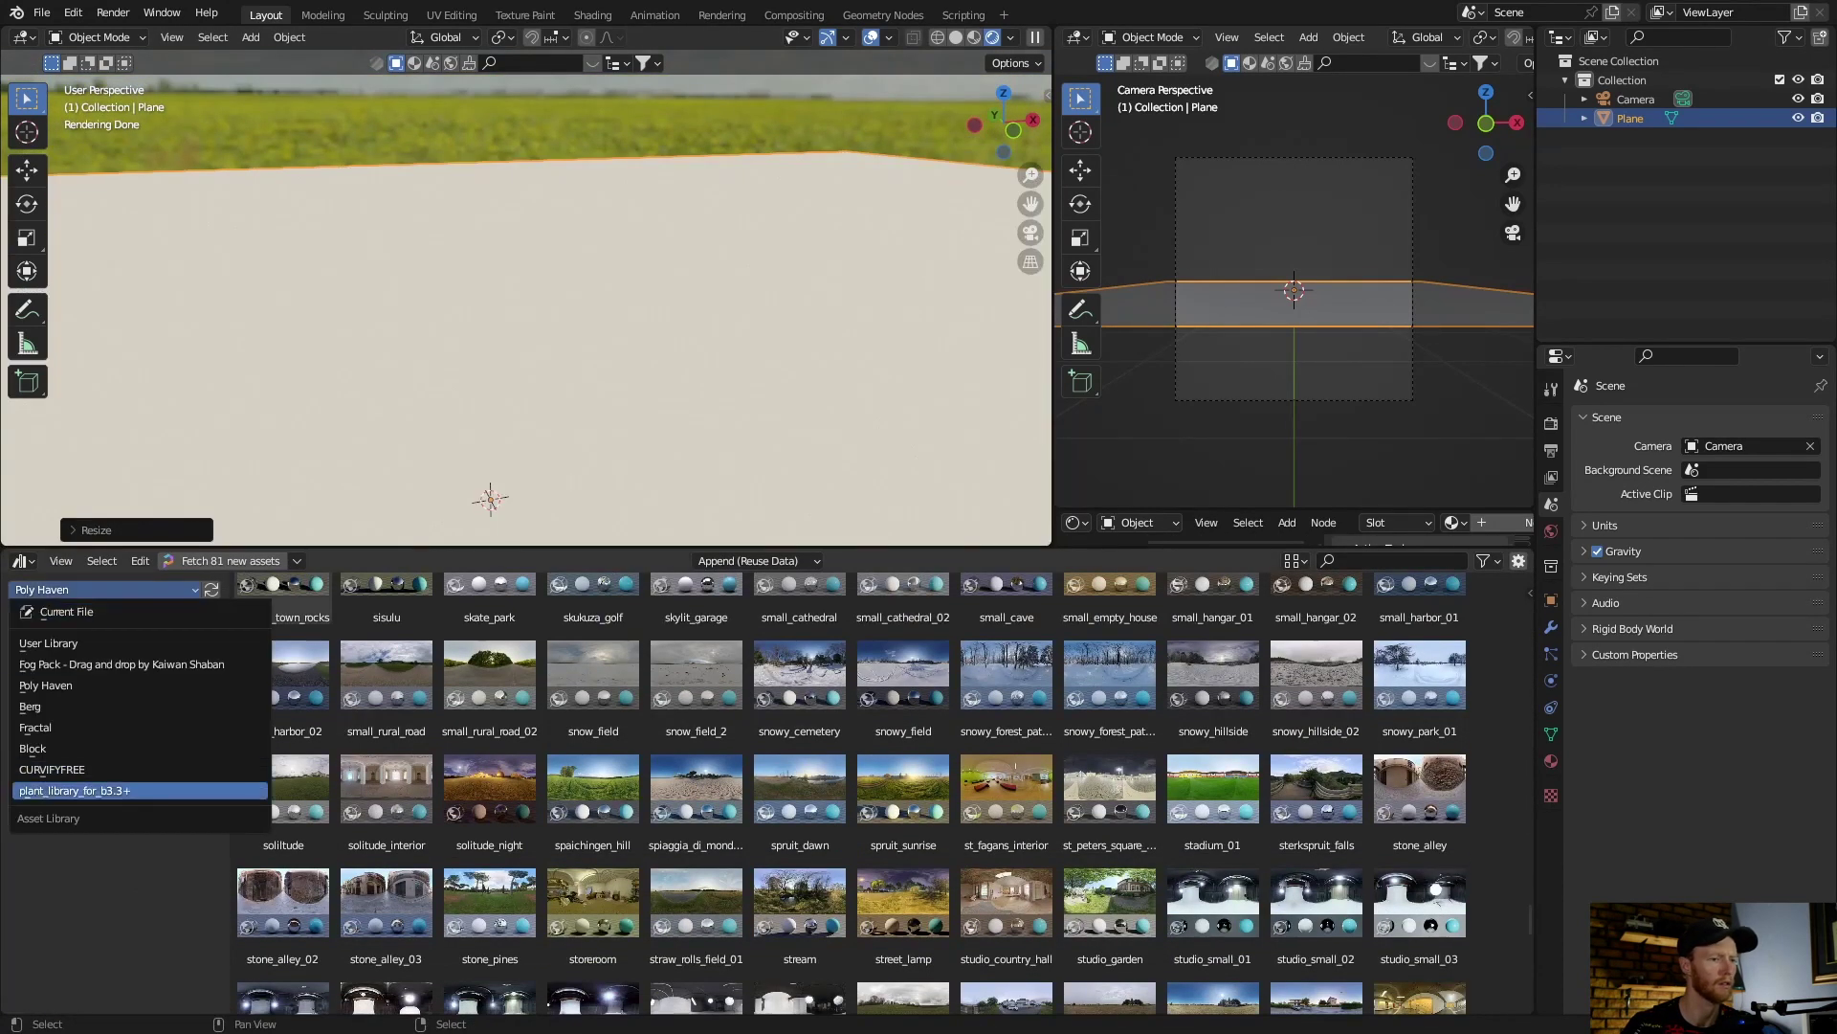
click(74, 791)
click(53, 644)
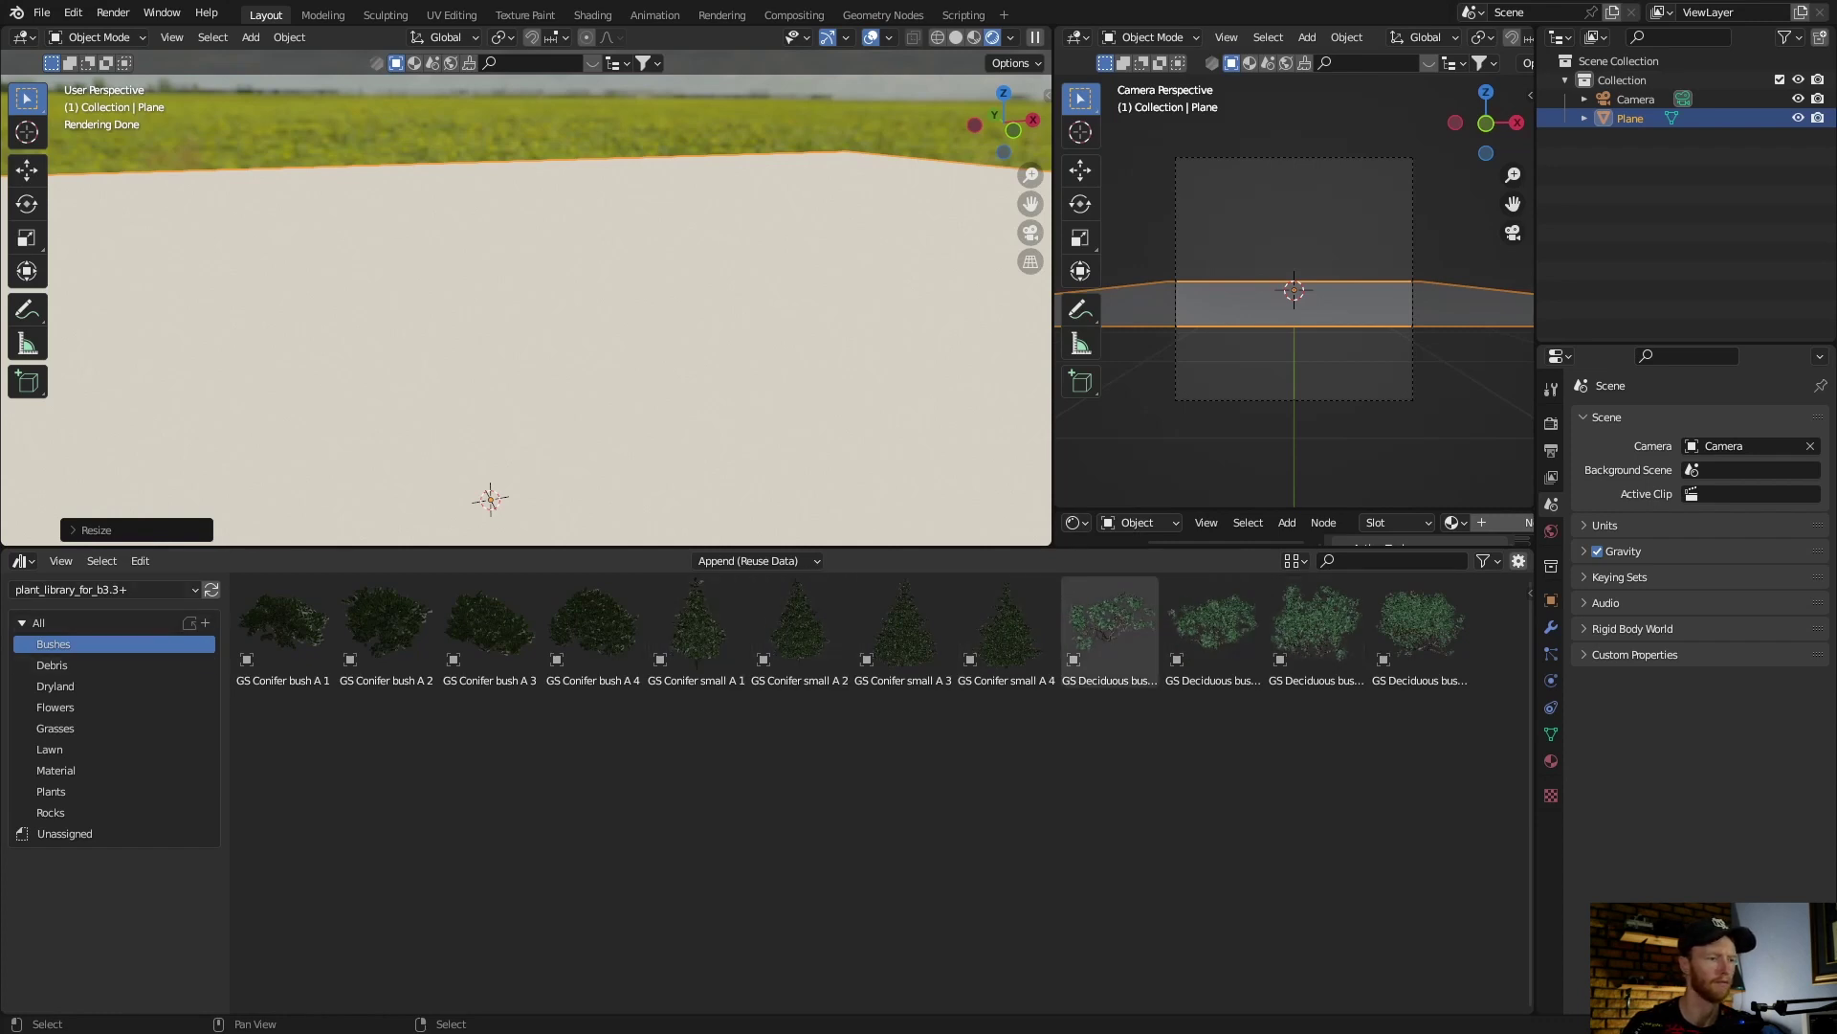
- Place GS Red poppy 01 and GS Dandelion 03 from Flowers on the ground plane
click(55, 706)
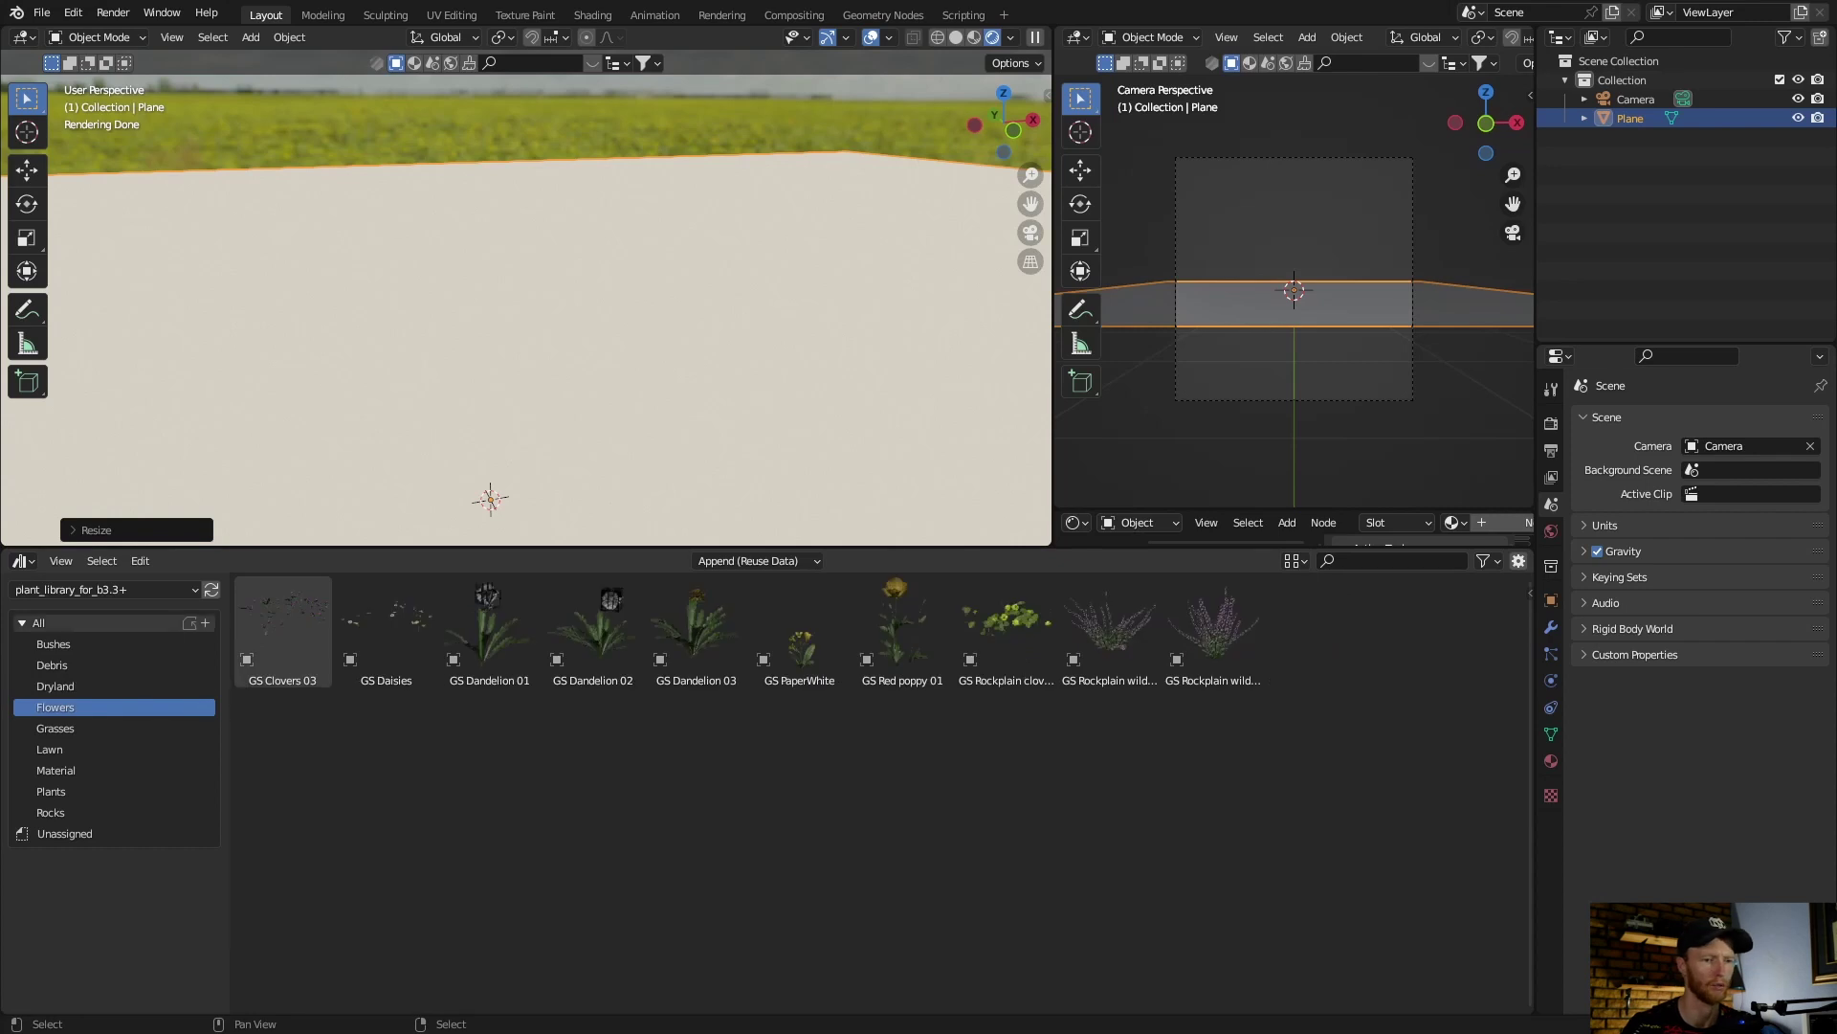
mouse_move(900, 622)
mouse_down()
mouse_move(660, 387)
mouse_move(619, 389)
mouse_up()
click(526, 431)
scroll(527, 307, up, 4)
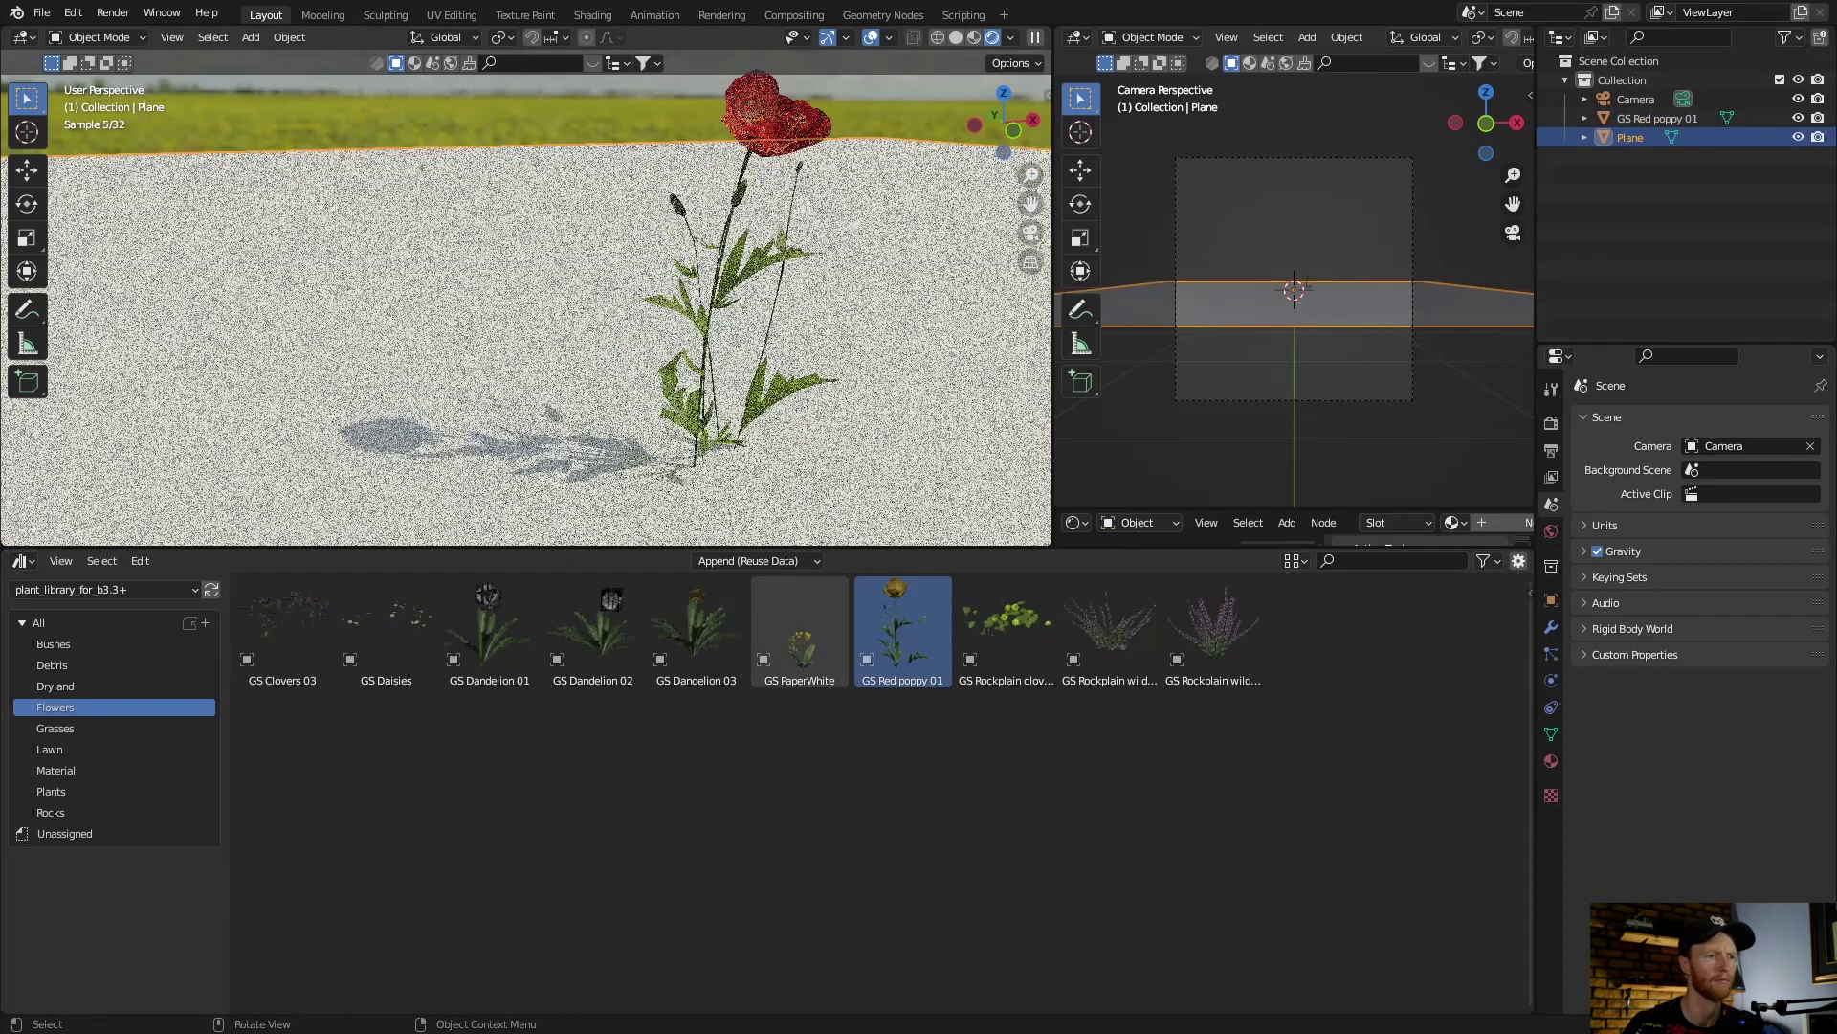
middle_drag(526, 307, 555, 412)
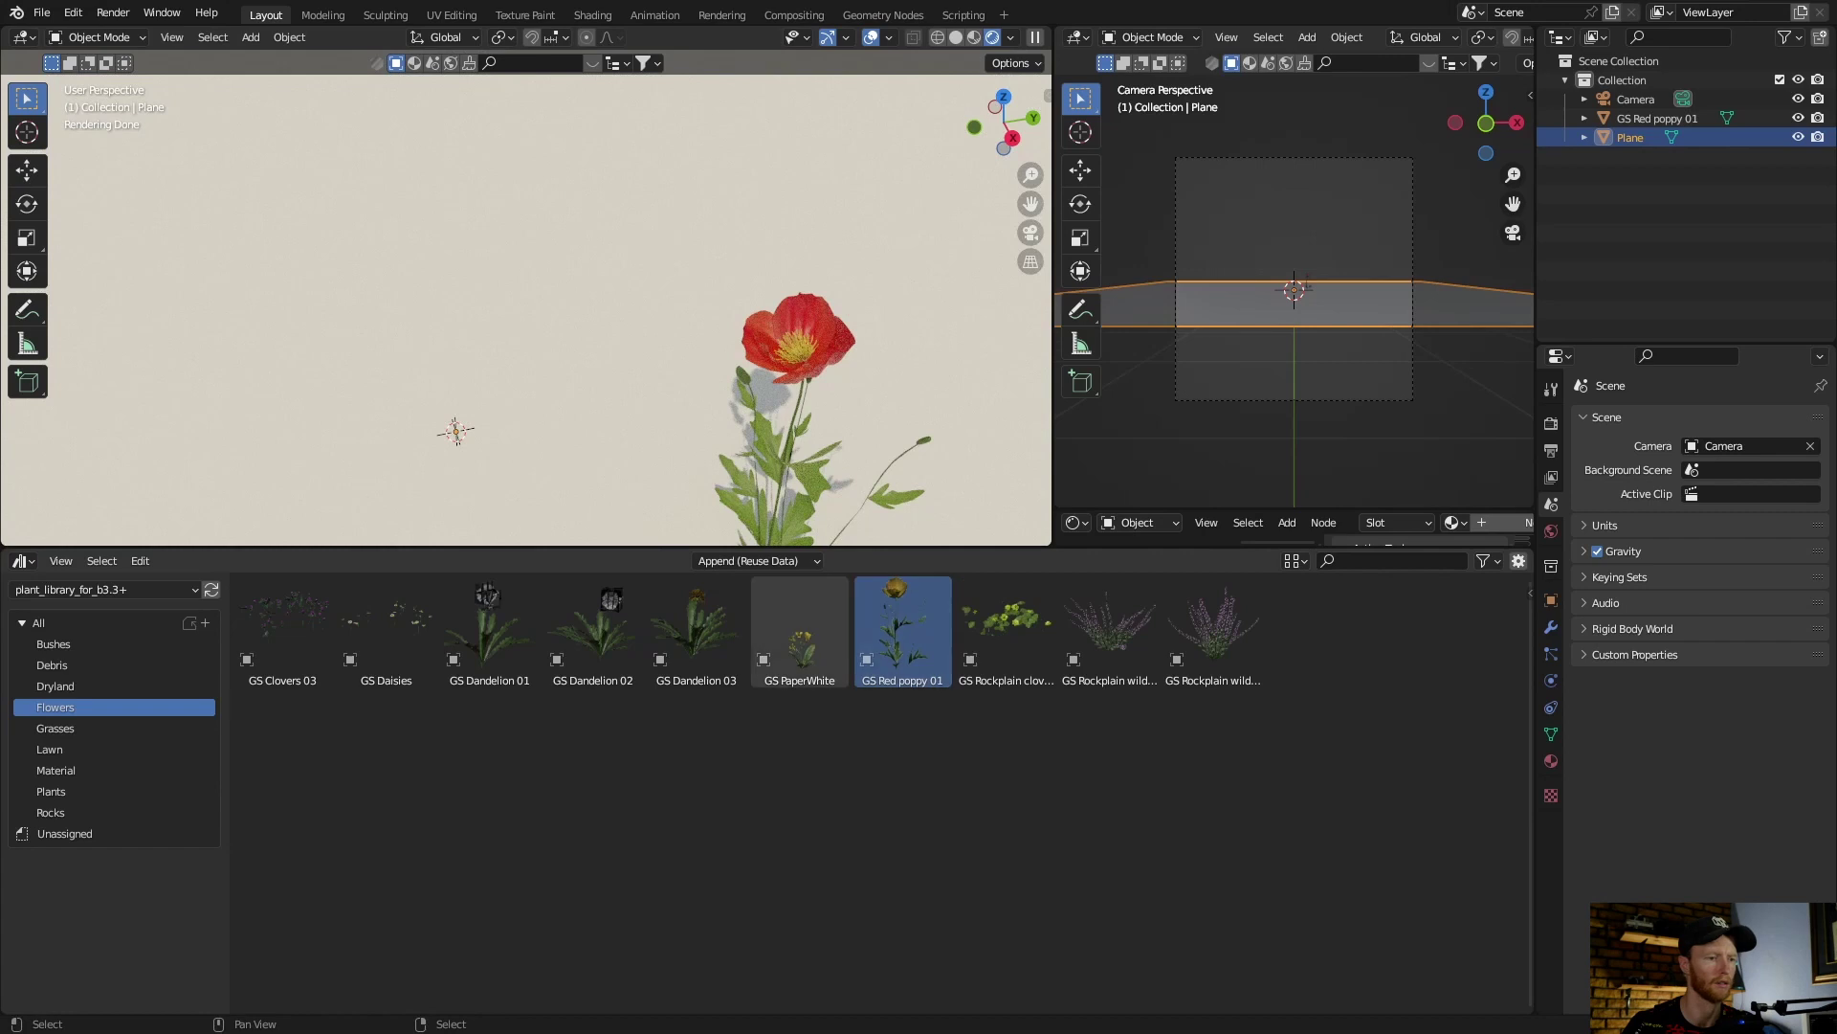
drag(696, 627, 507, 363)
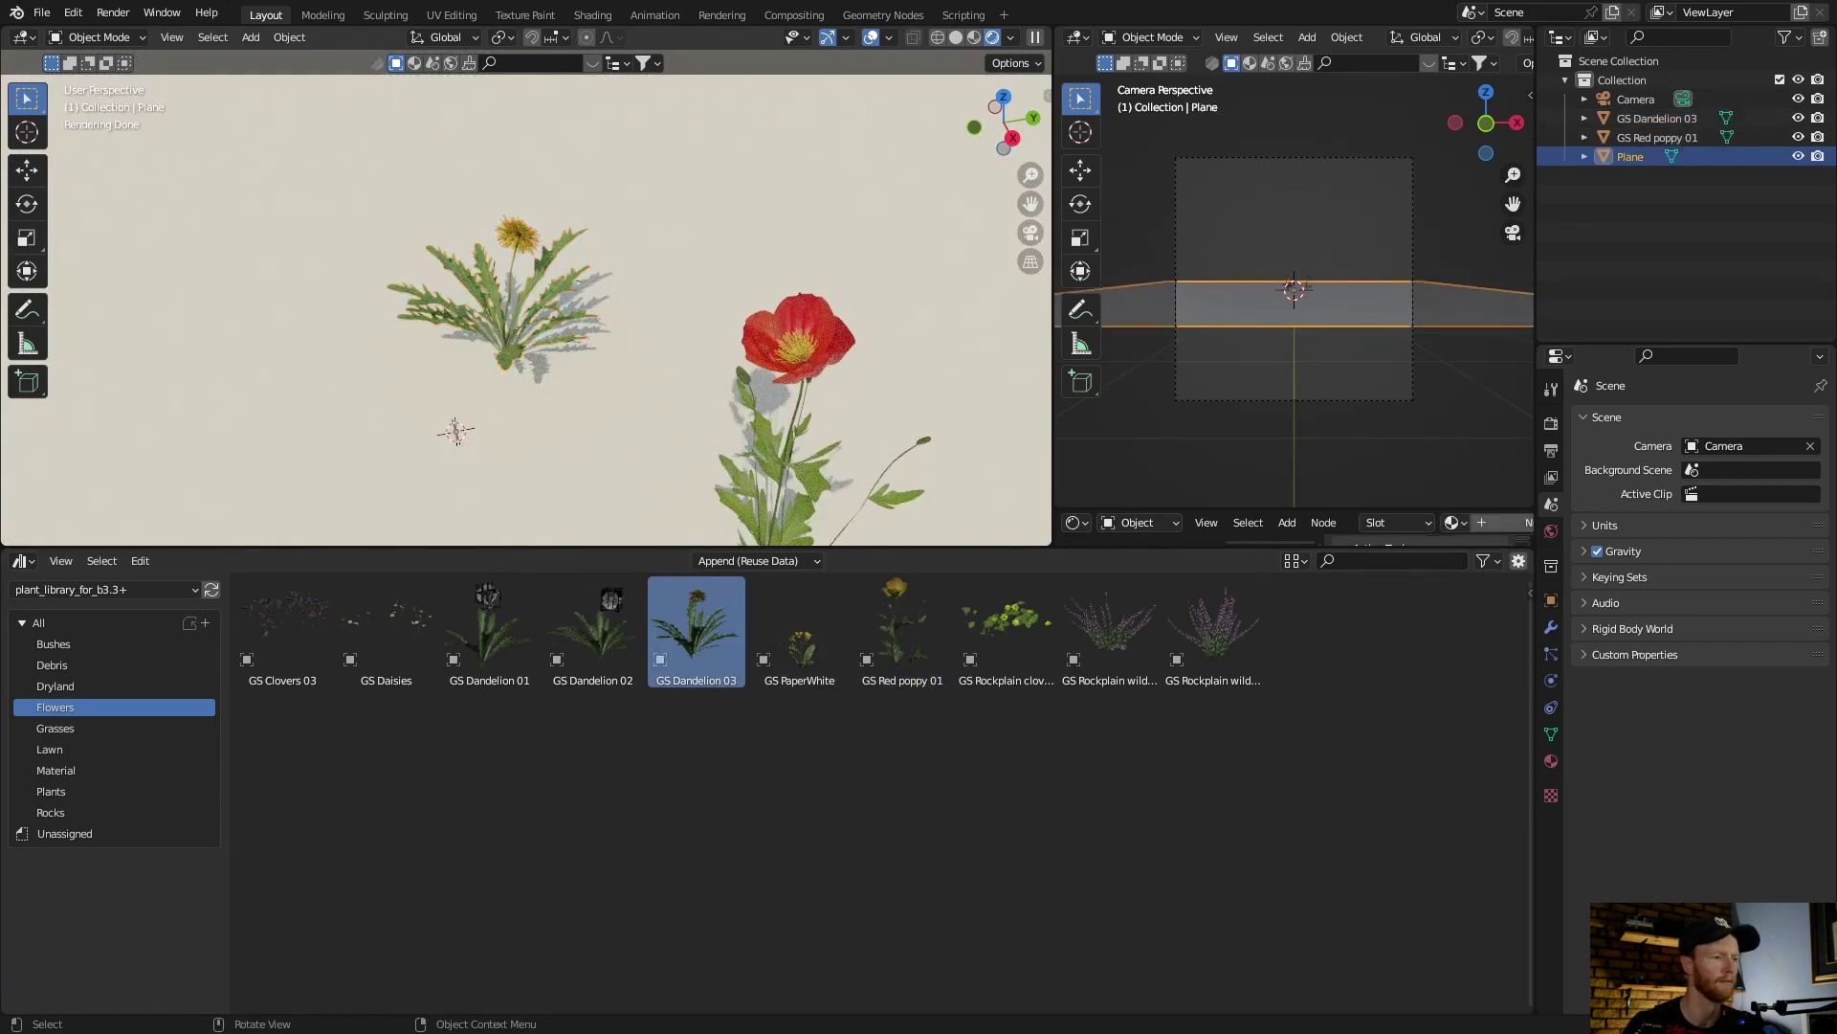
- Delete both the red poppy and the dandelion
click(799, 335)
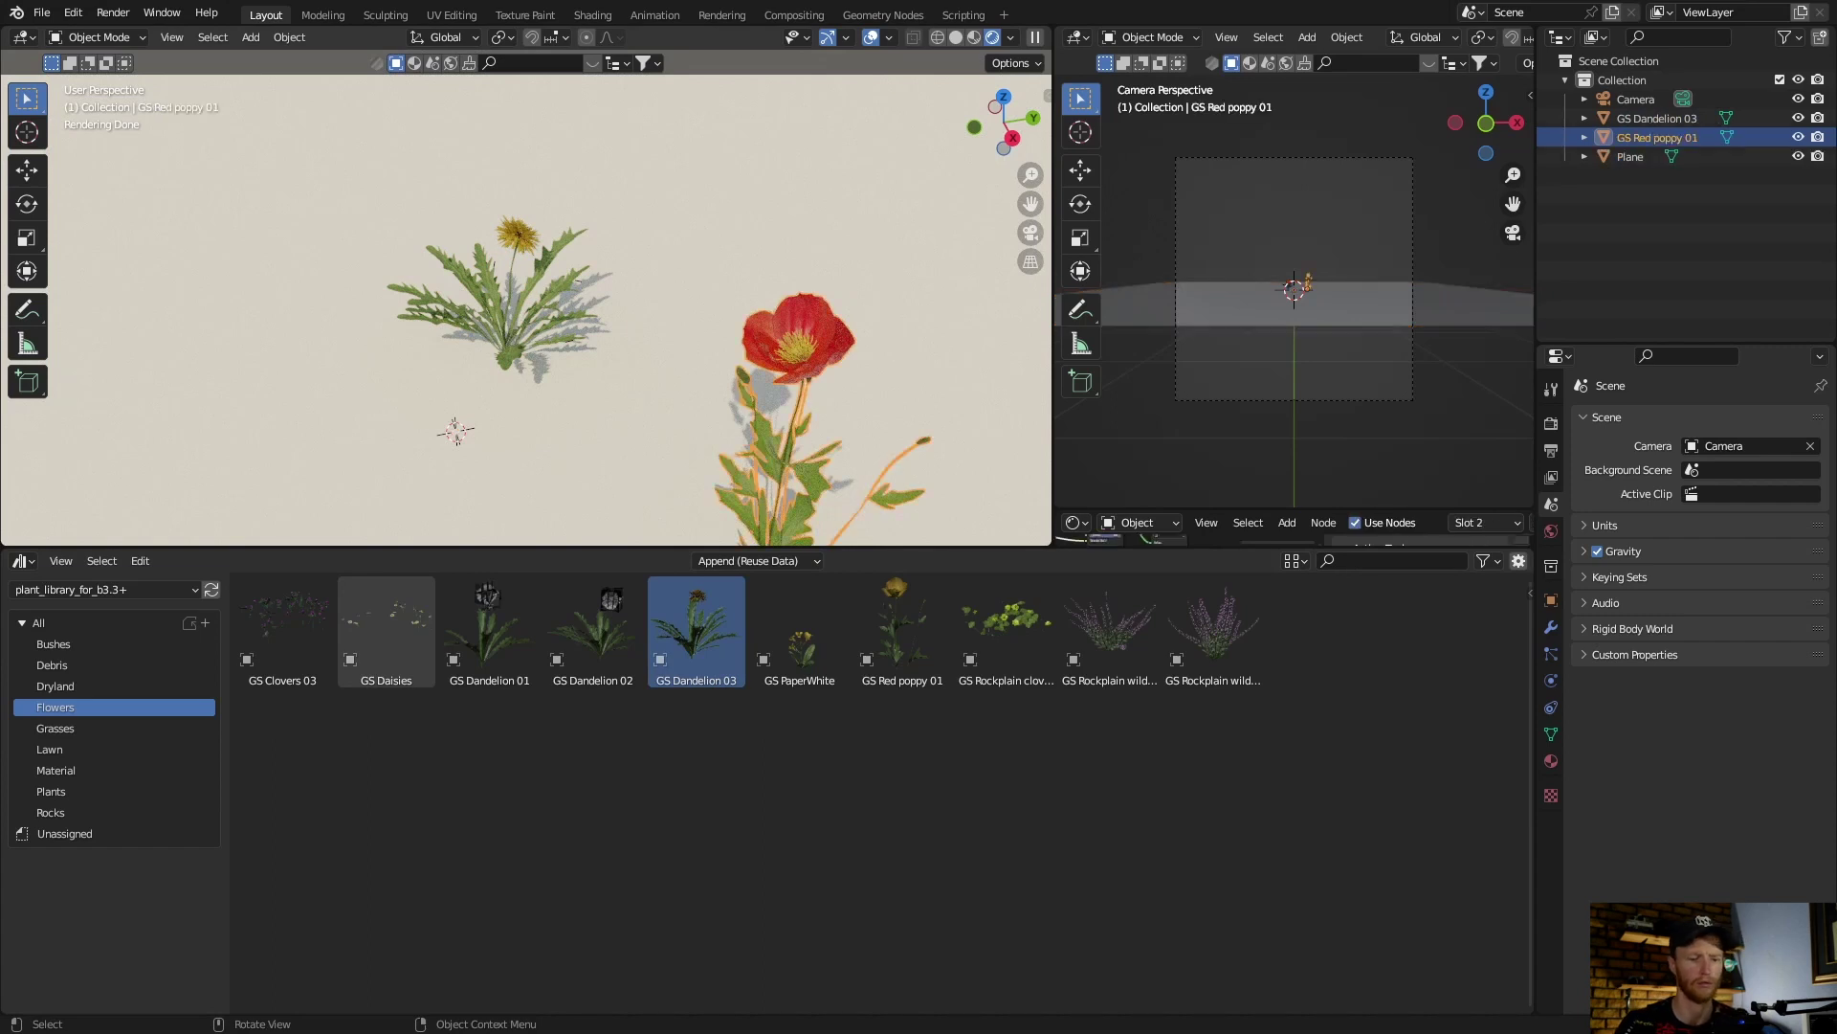
key(Delete)
click(507, 297)
key(Delete)
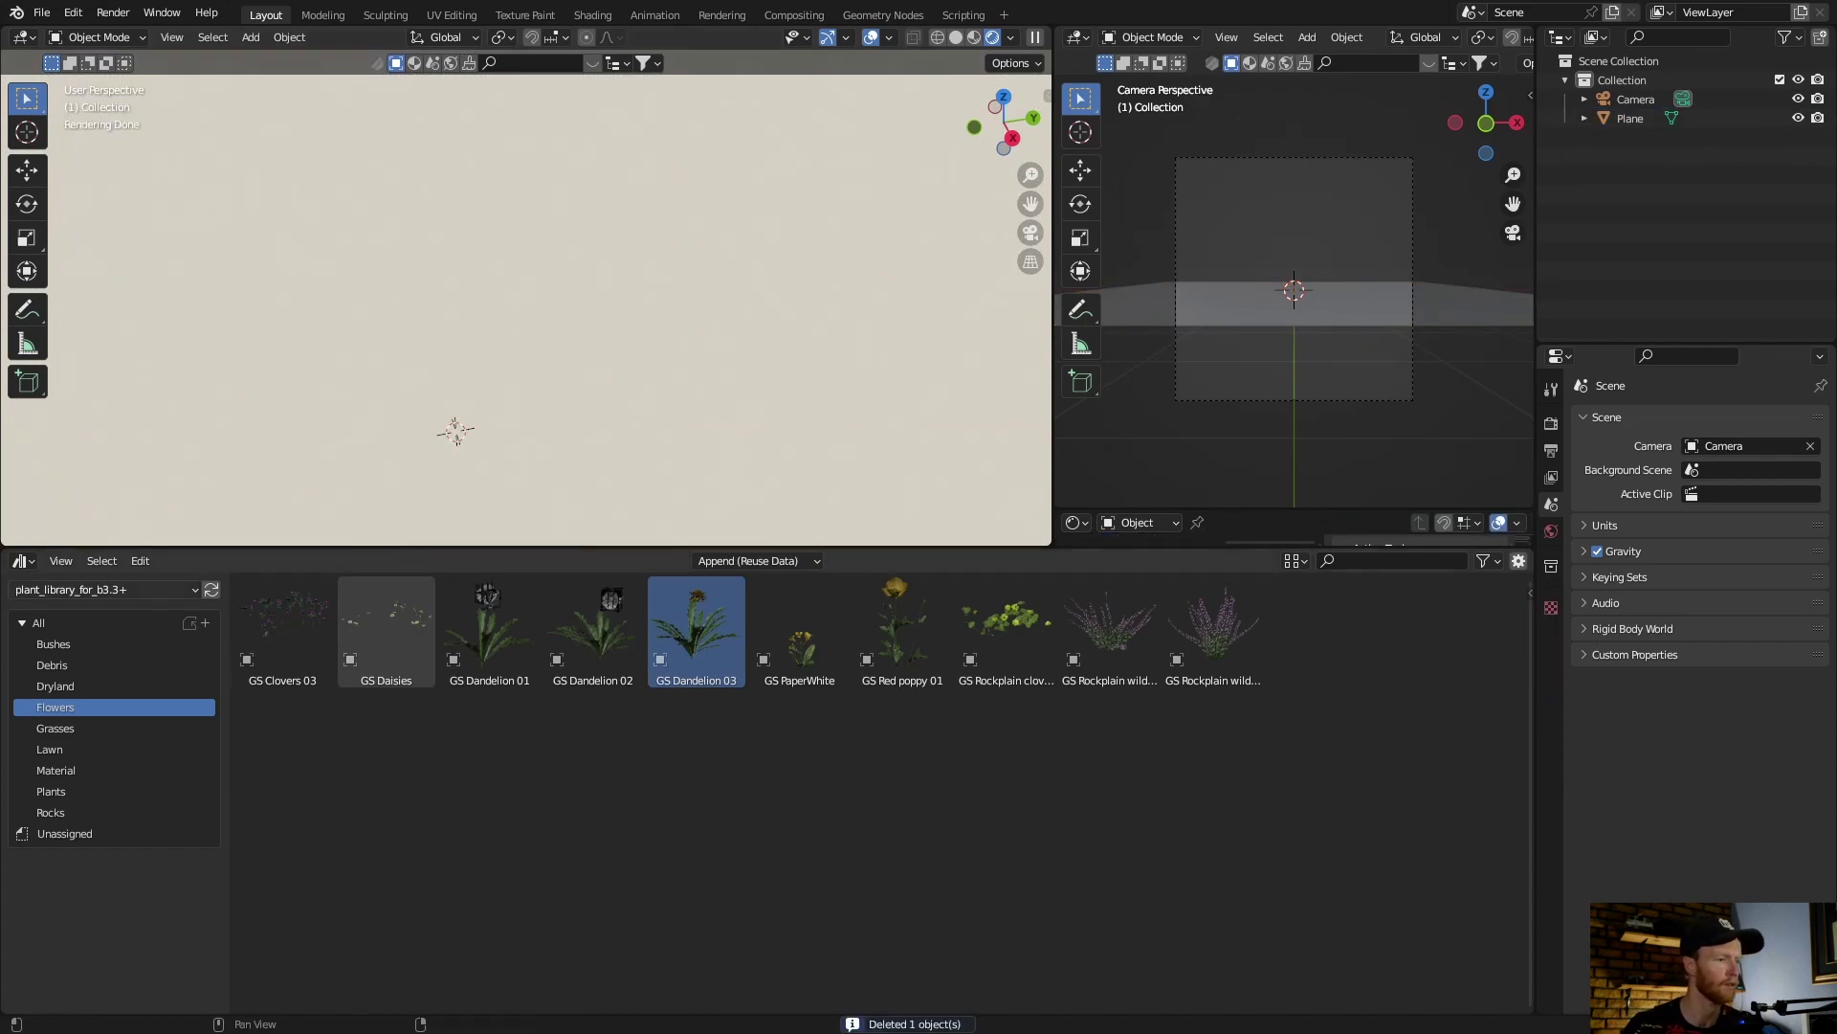
- Place GS Grass Clump 01 from Grasses on the ground, then delete it
click(55, 728)
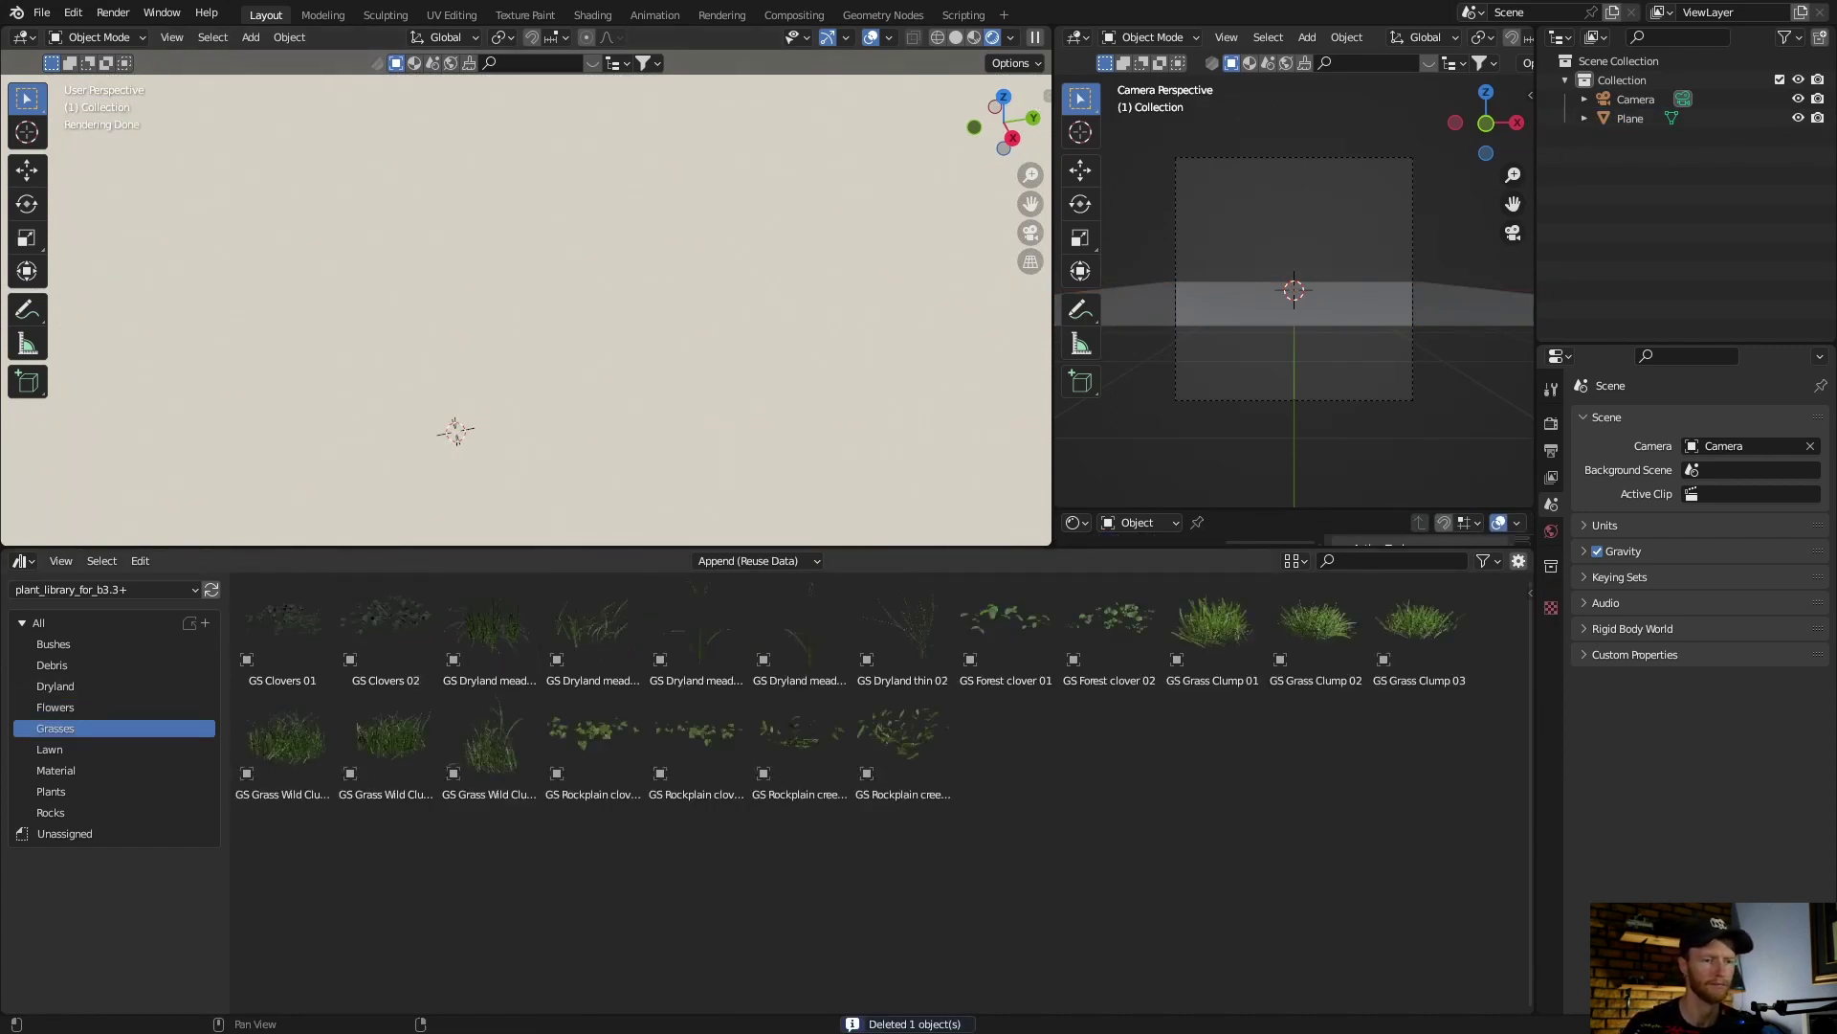
drag(1212, 627, 613, 297)
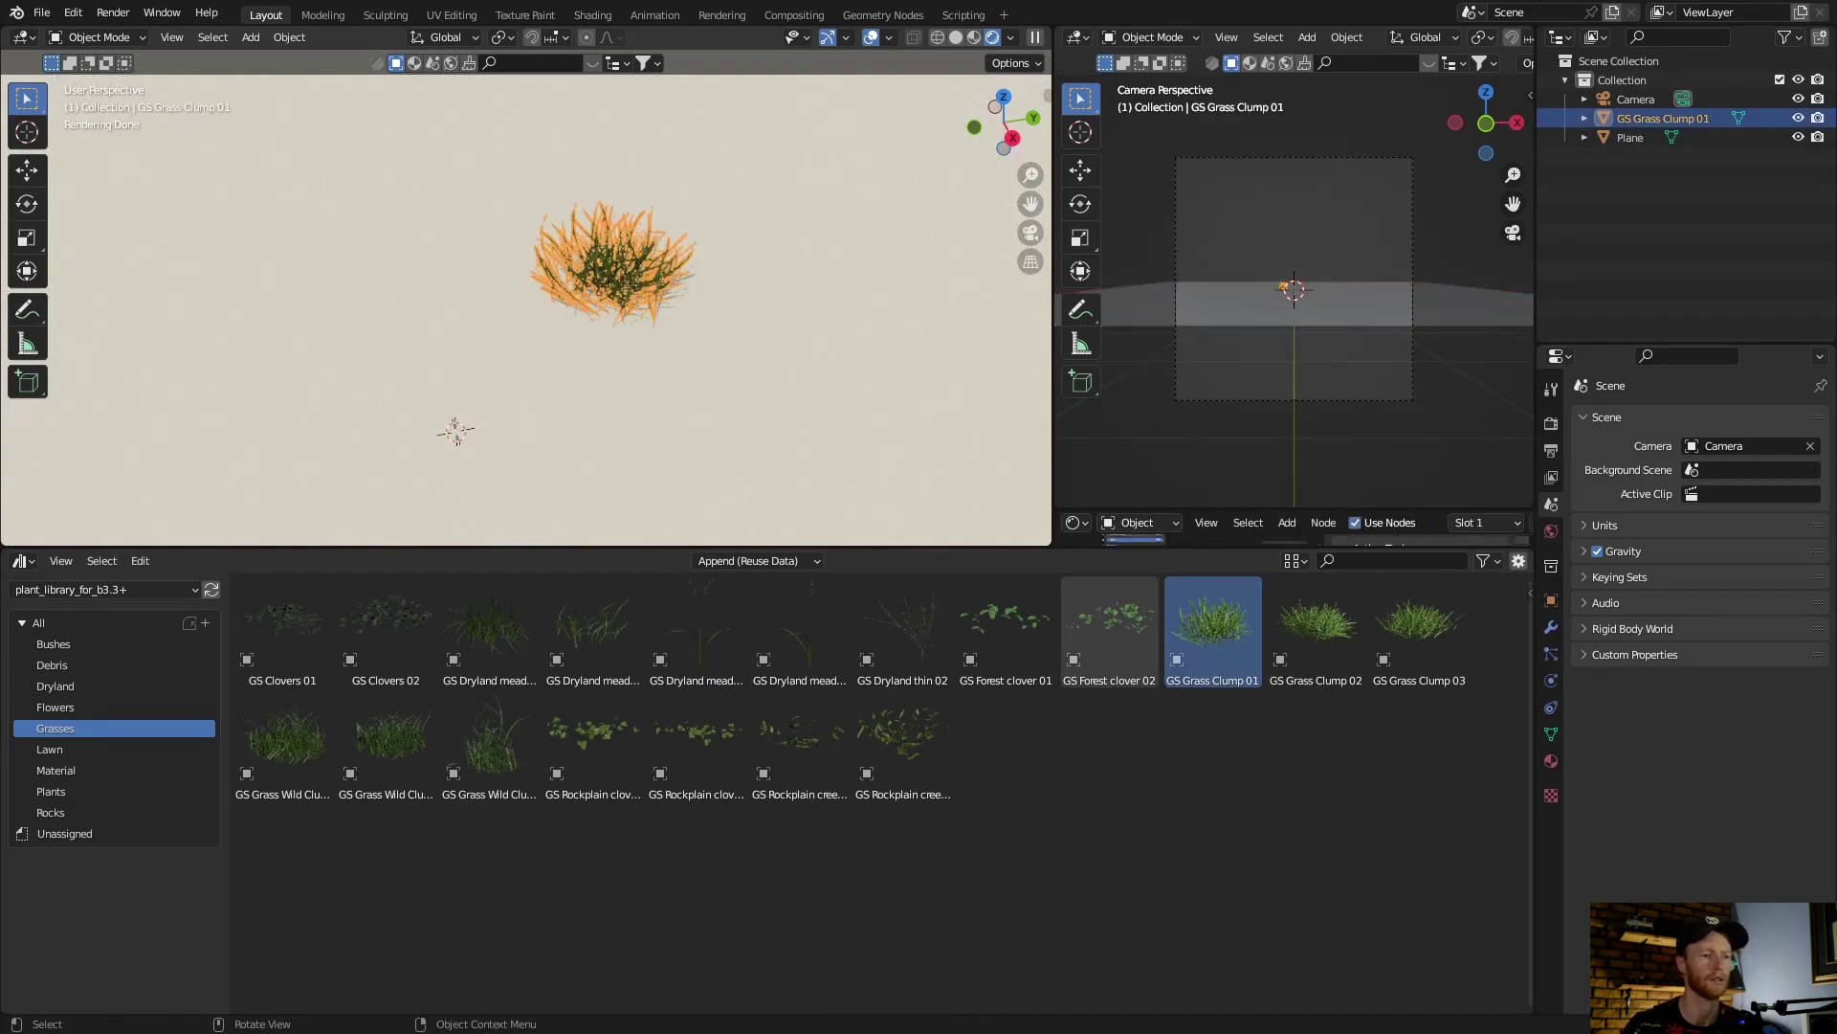
scroll(526, 307, down, 4)
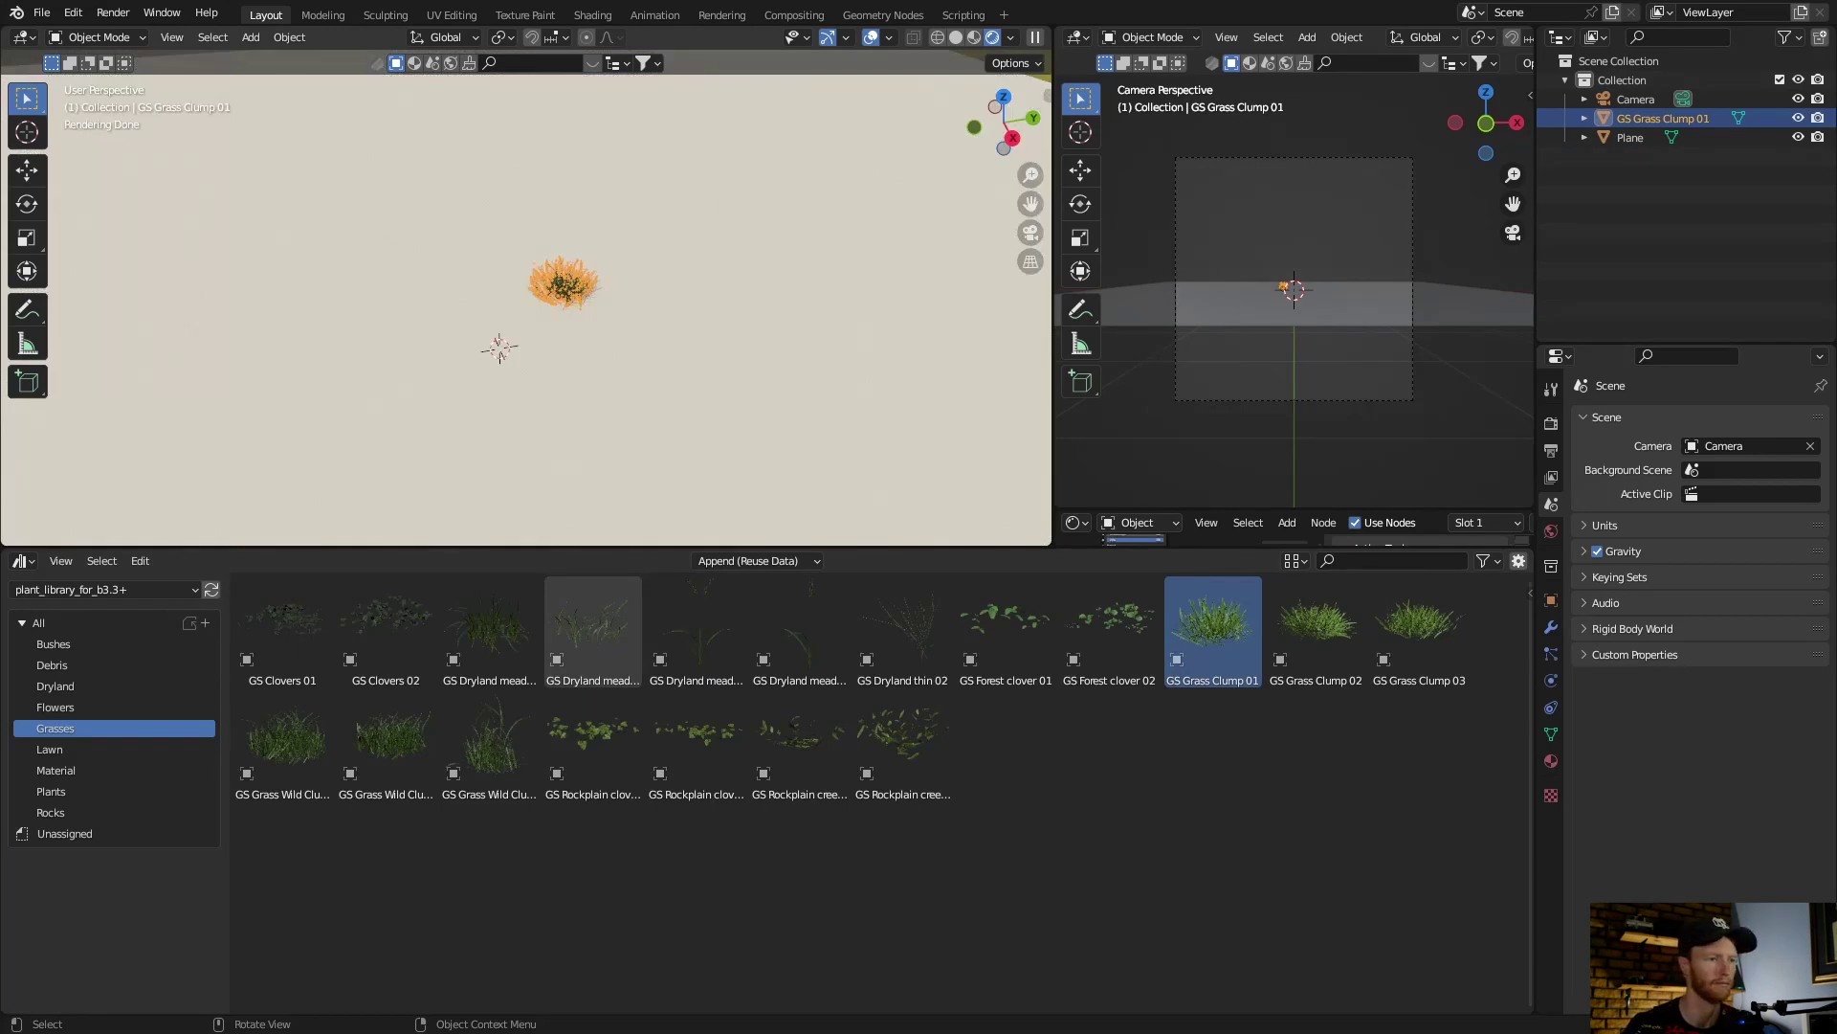
key(Delete)
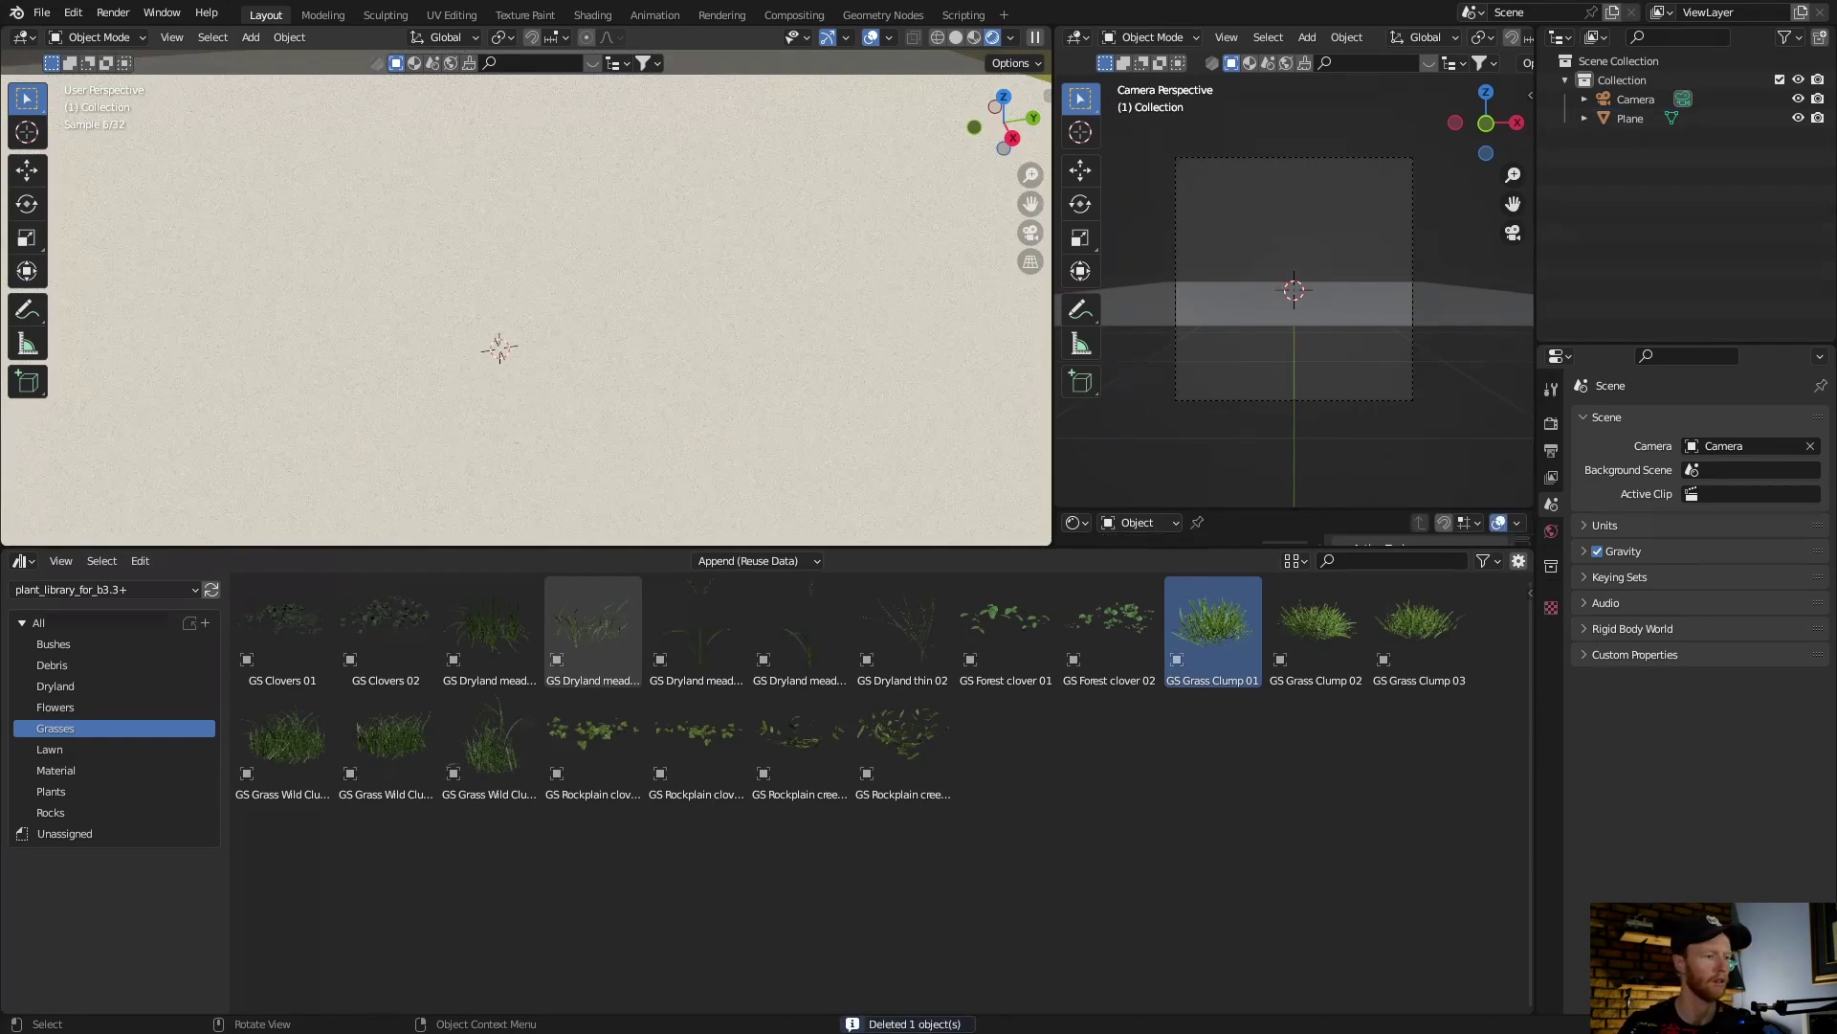
- Place a large type B lawn patch and GS Forest moss 02 on the ground
click(57, 749)
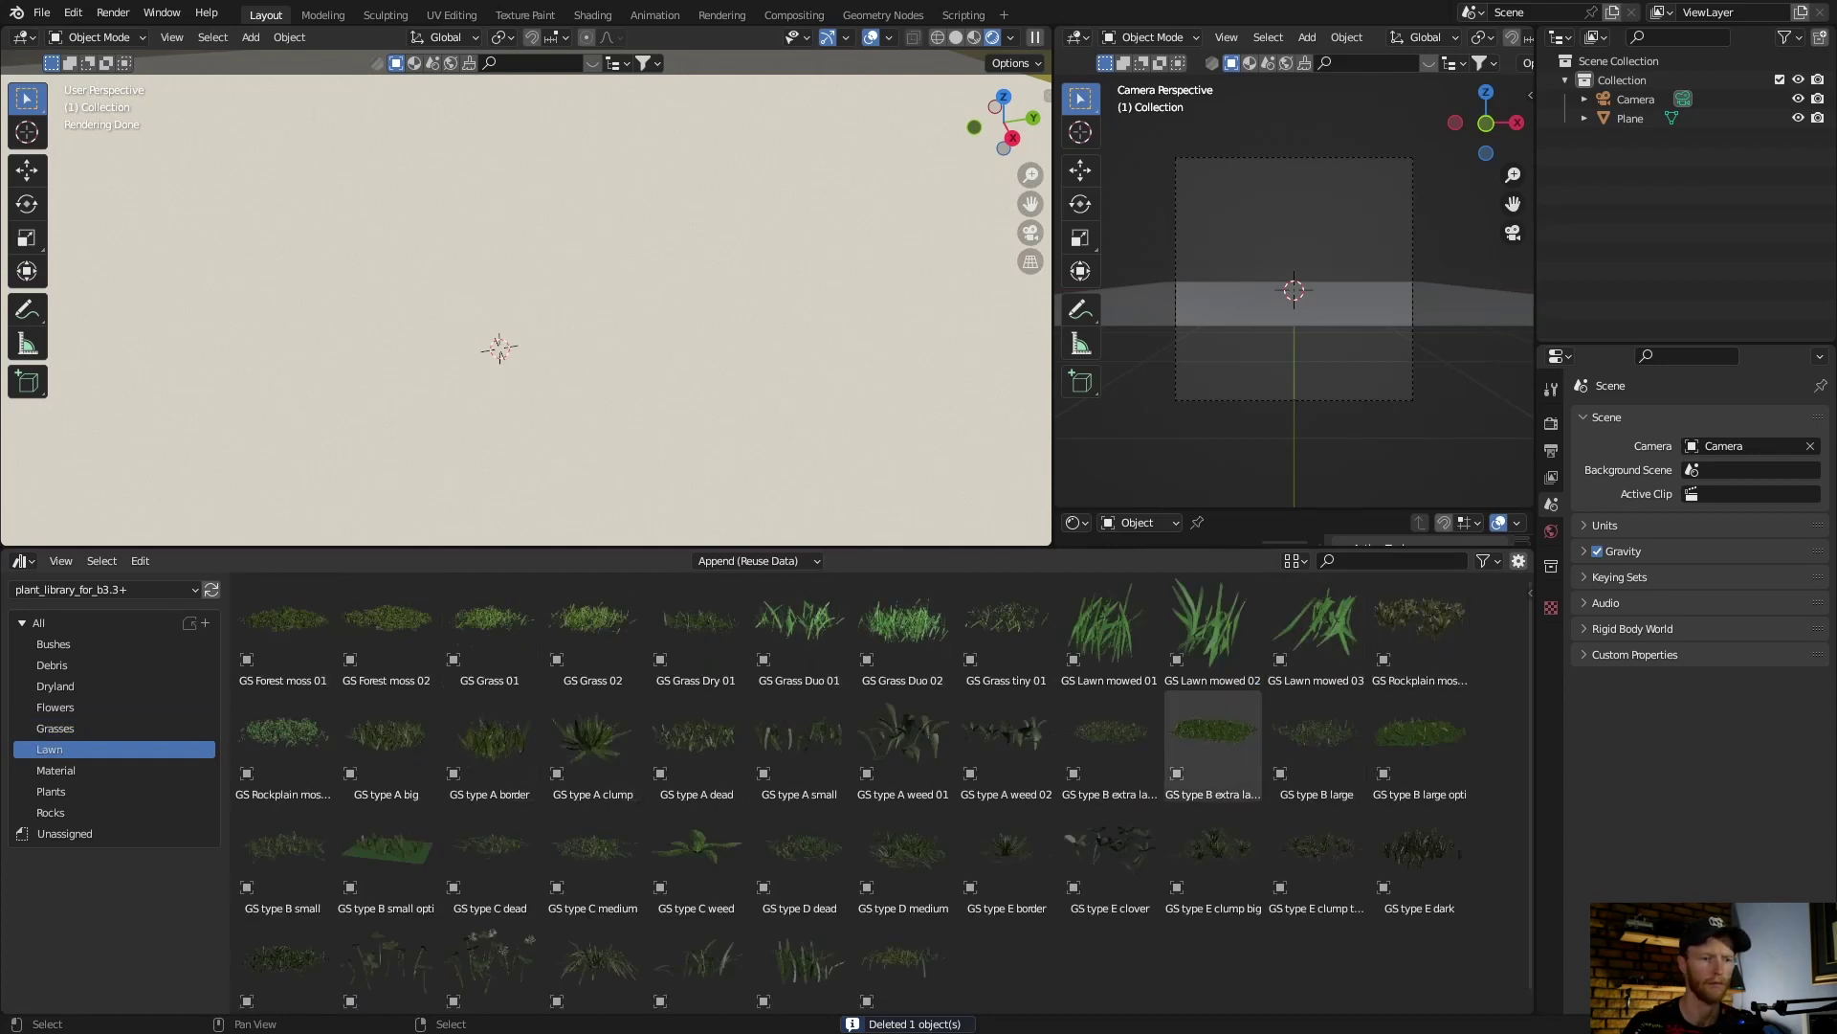
mouse_move(1212, 736)
mouse_down()
mouse_move(864, 658)
mouse_move(497, 346)
mouse_up()
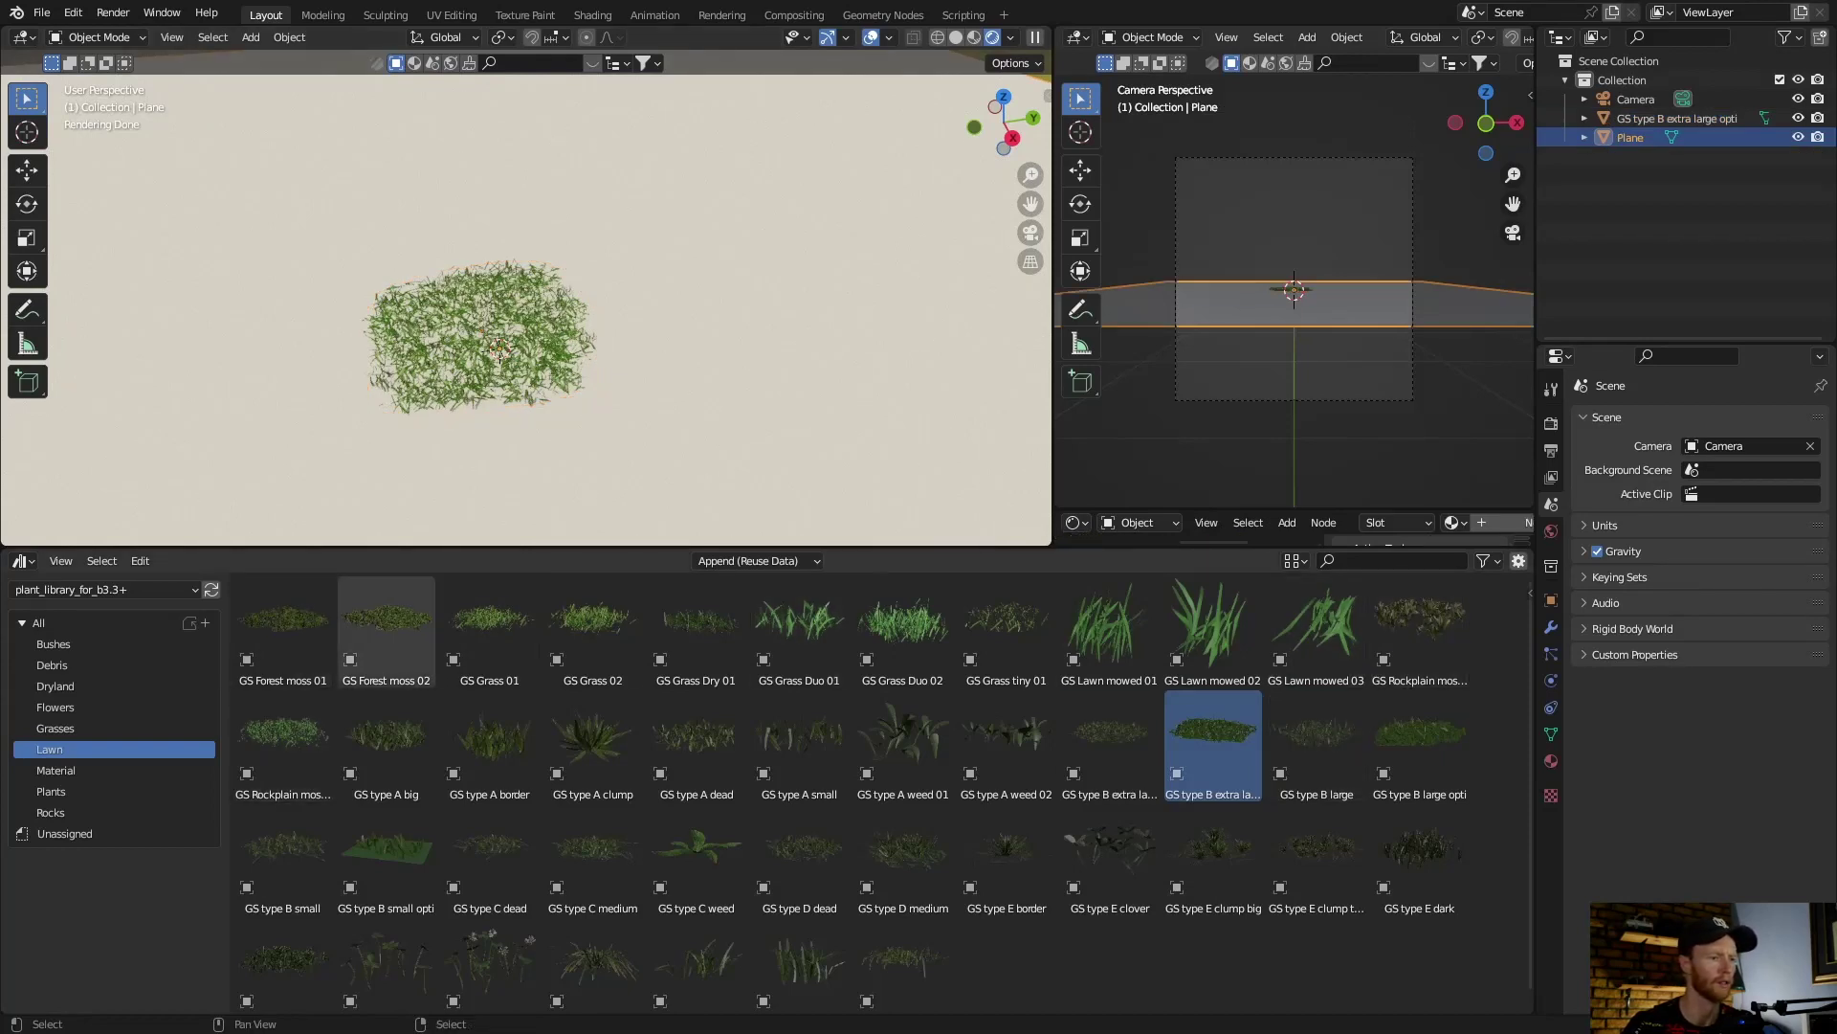
drag(387, 622, 737, 371)
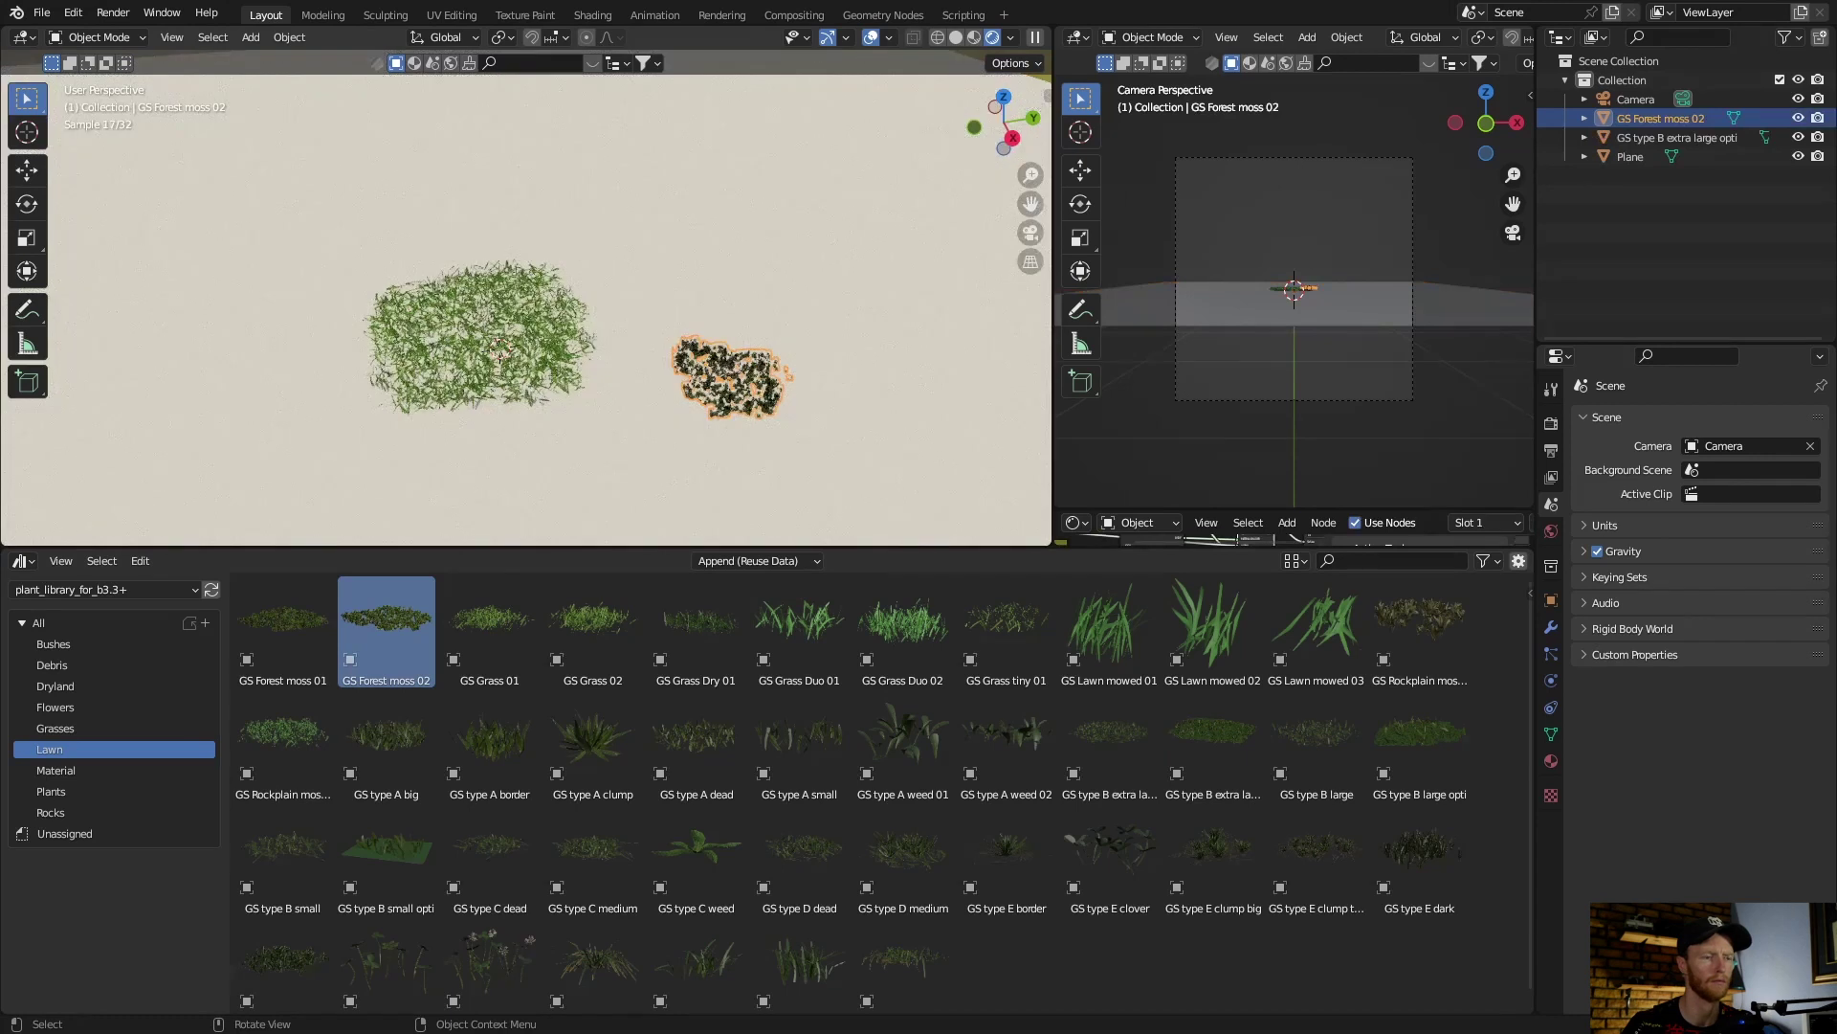
scroll(737, 371, up, 5)
- Delete the forest moss and lawn patches, then show the GS Ground materials
click(737, 372)
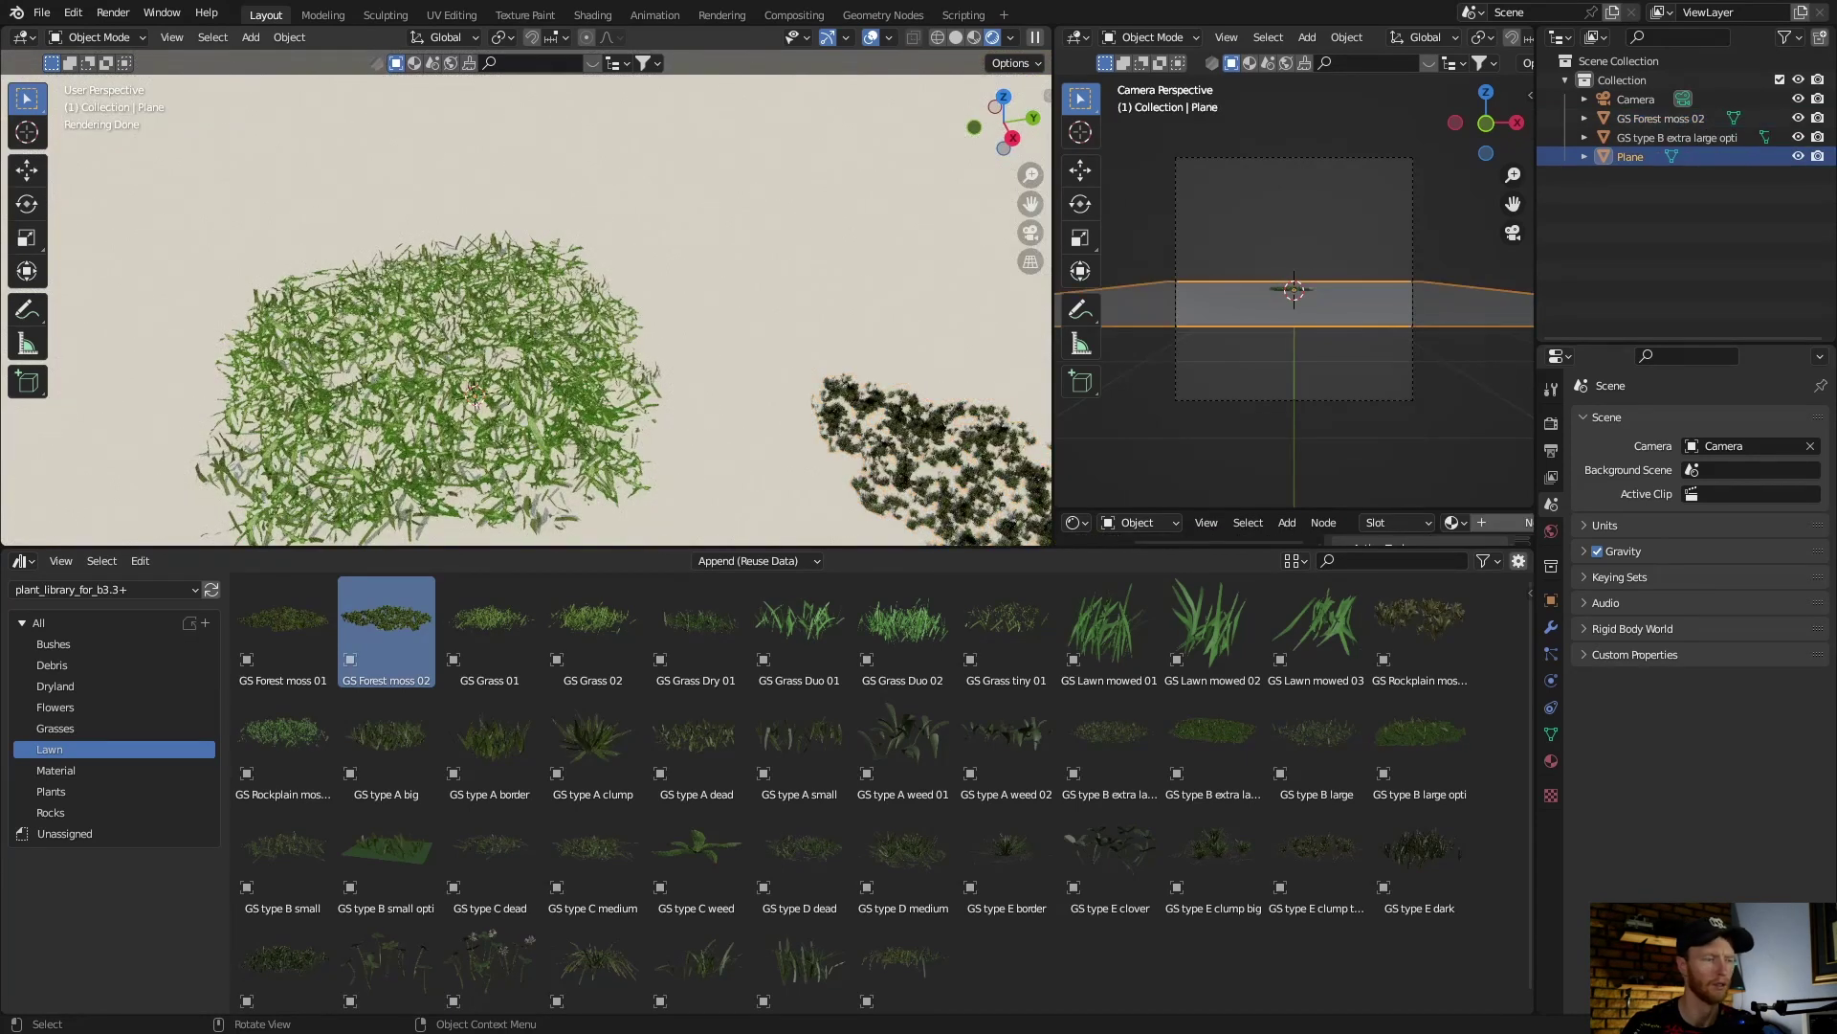
click(919, 450)
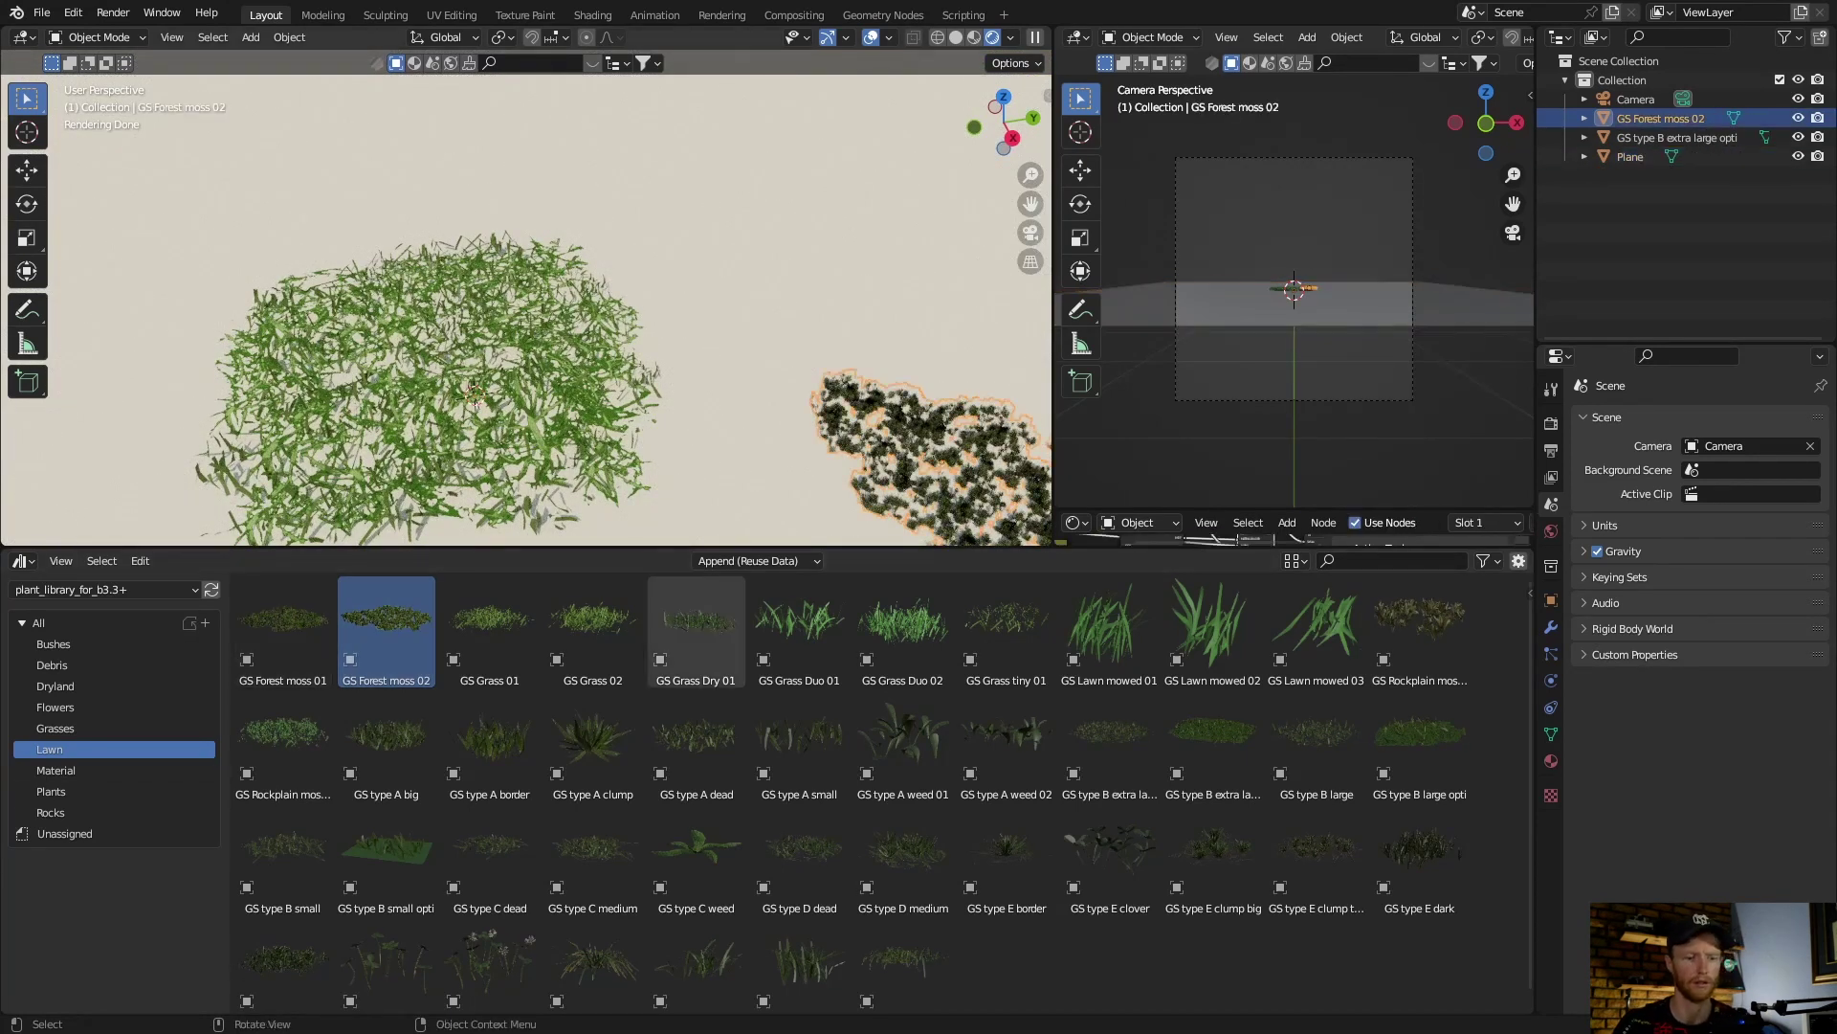
key(Delete)
click(476, 400)
key(Delete)
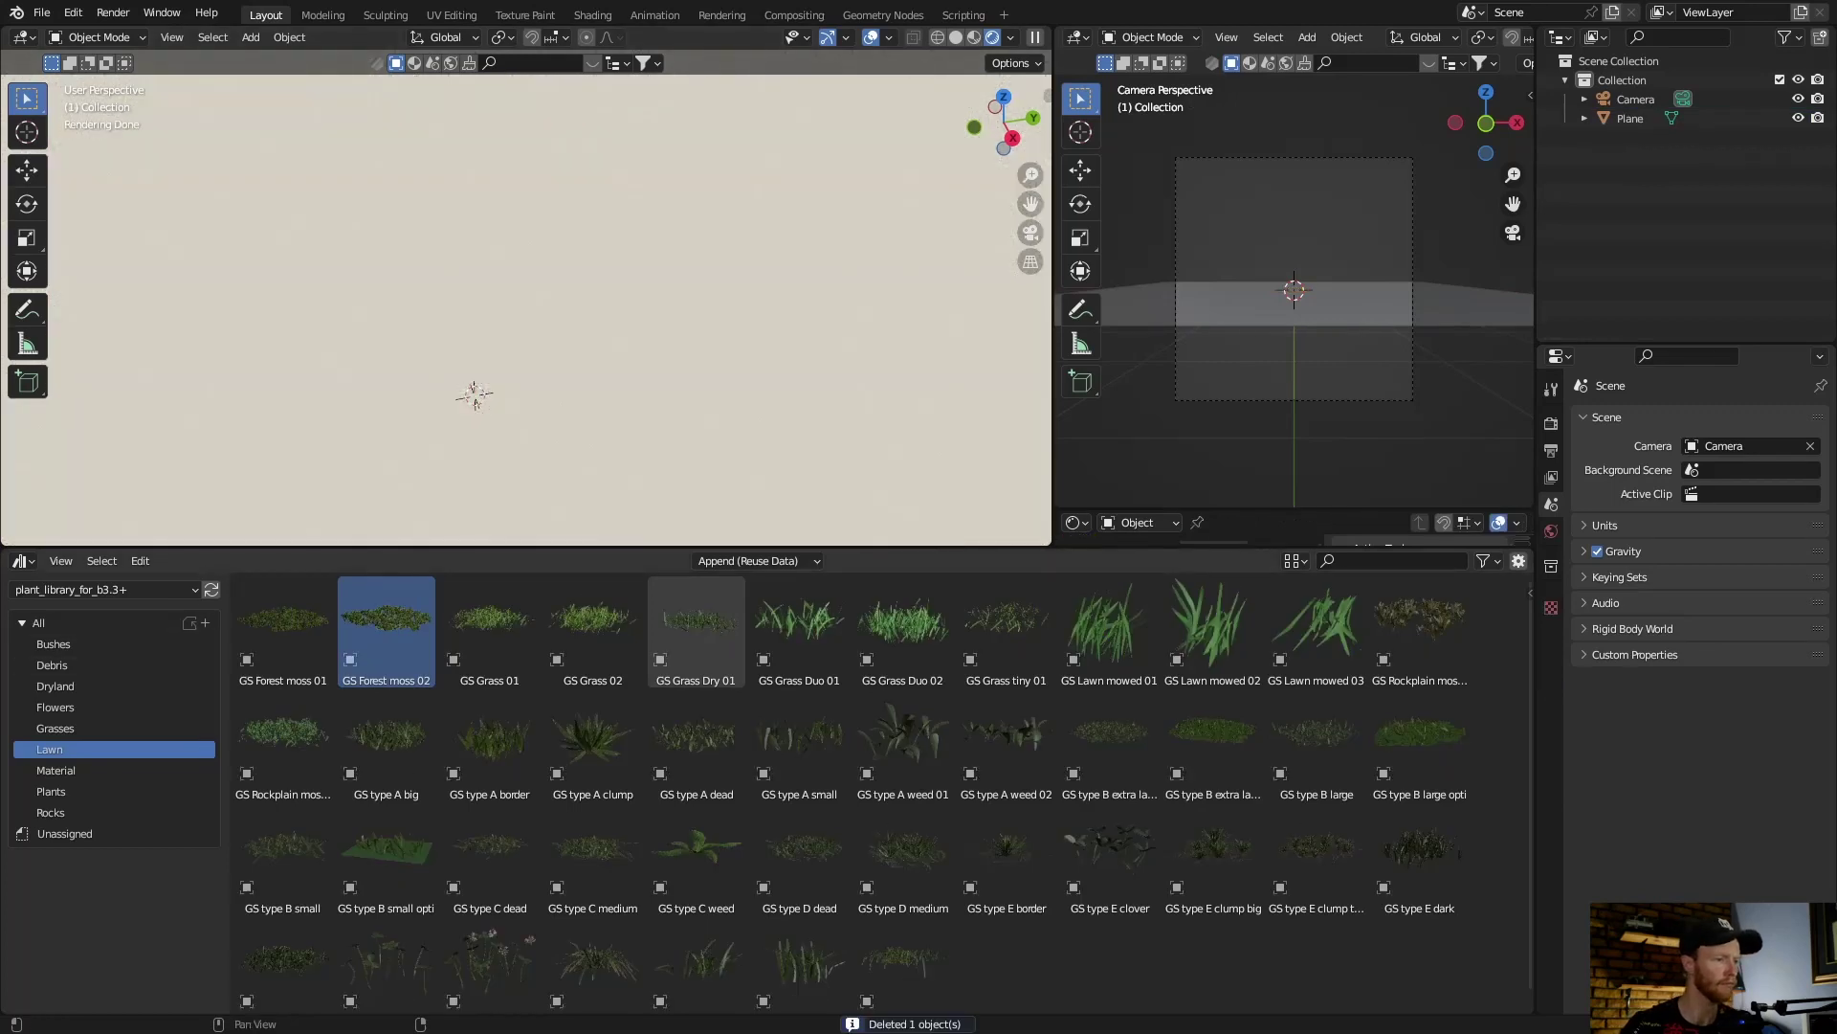
click(56, 769)
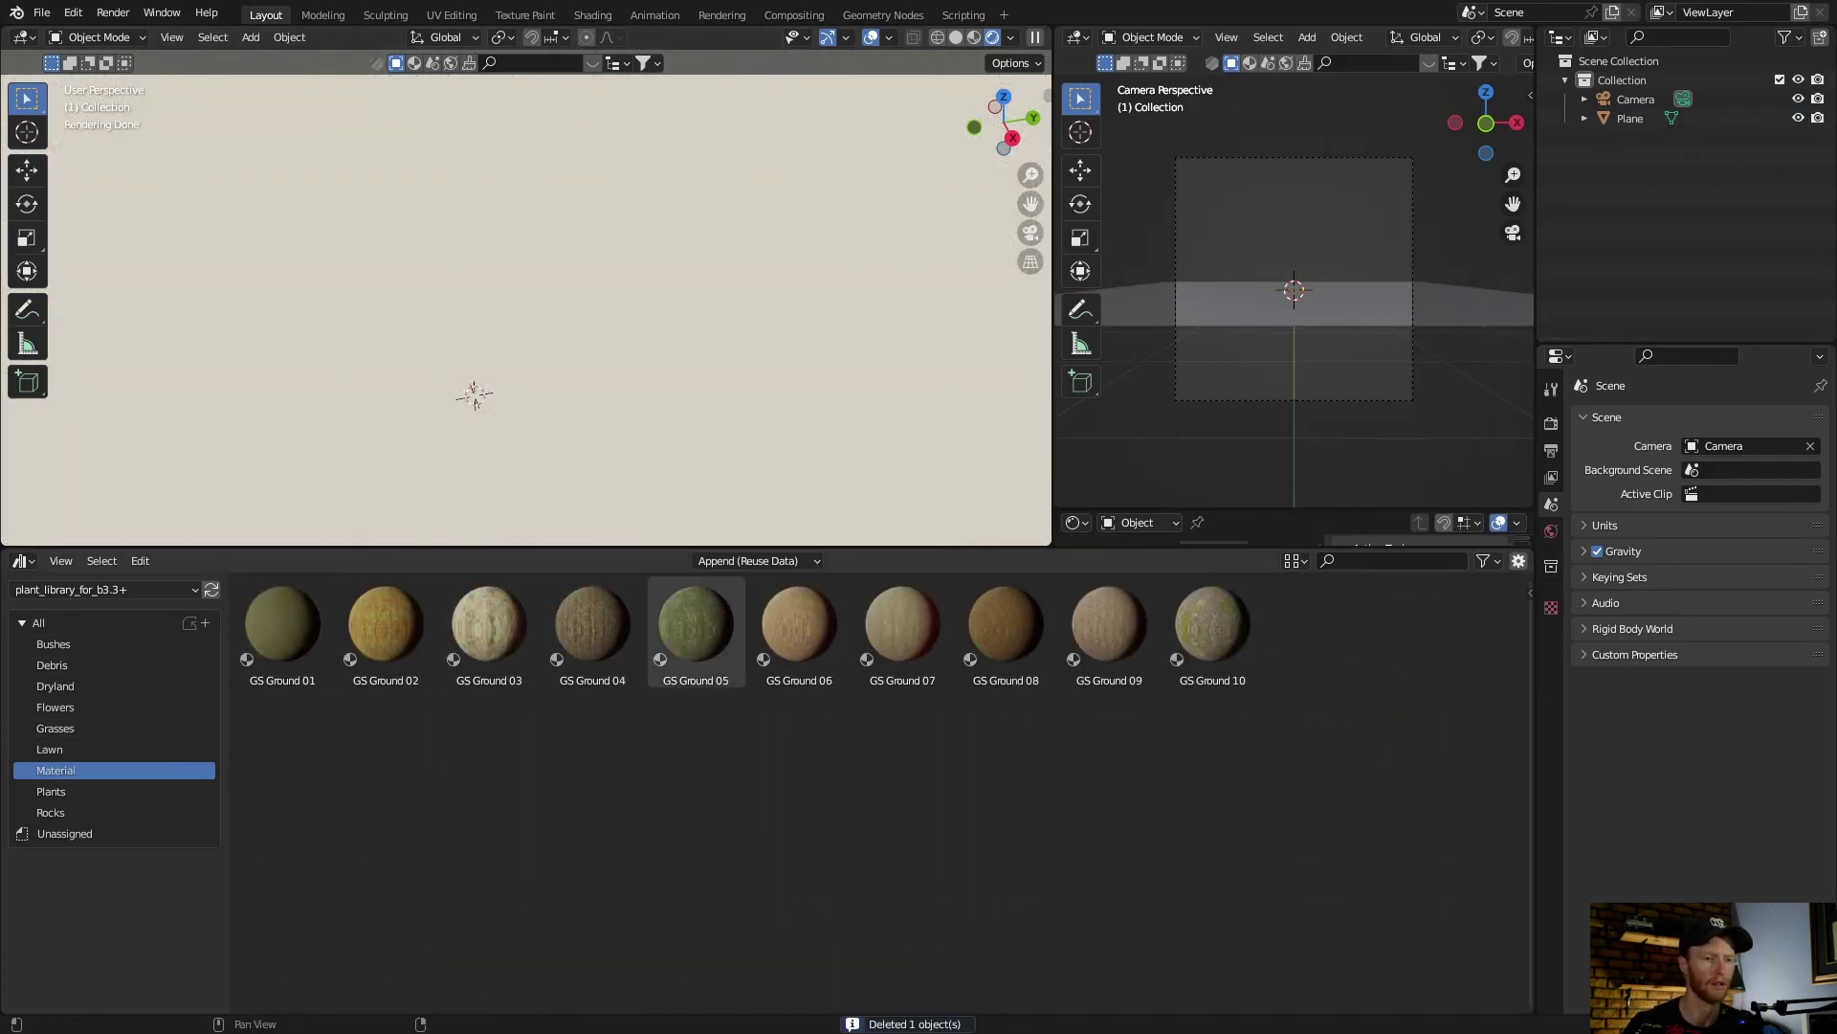
- Drop GS Ground 10 onto the plane, browse Plants and Rocks, and tilt toward the sky
drag(1213, 627, 472, 394)
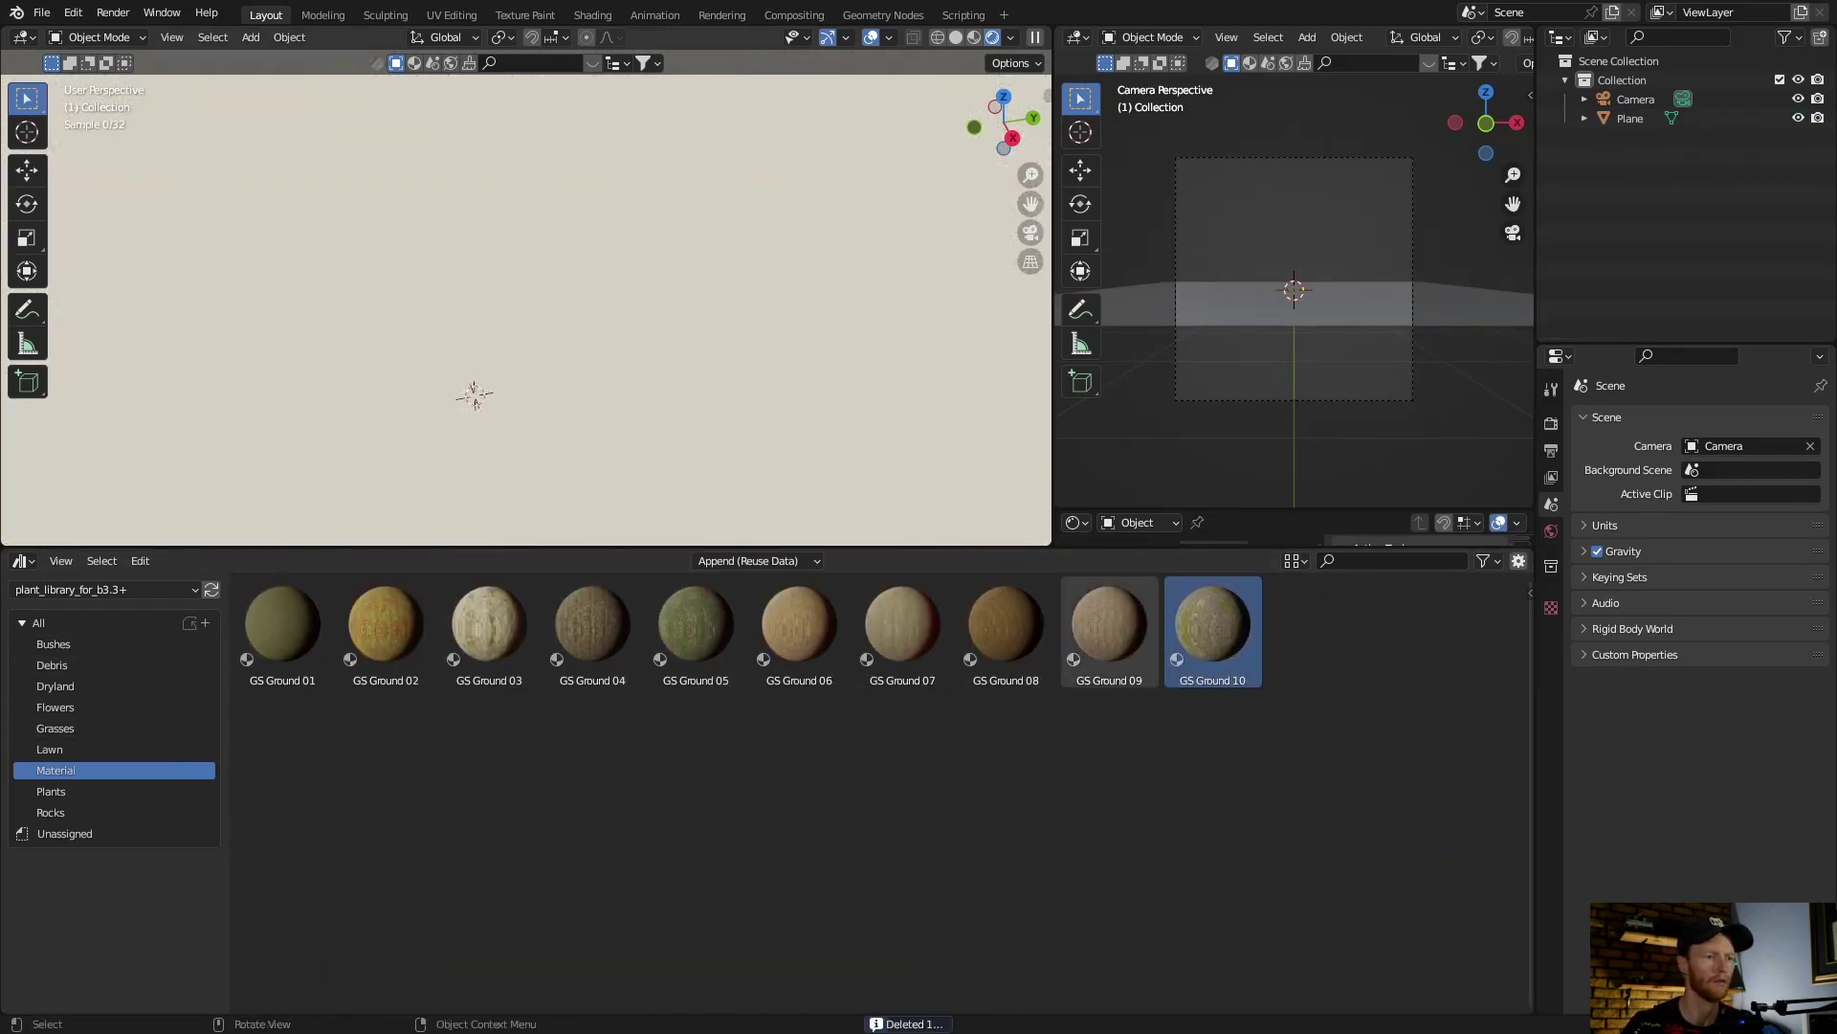
middle_drag(472, 394, 472, 325)
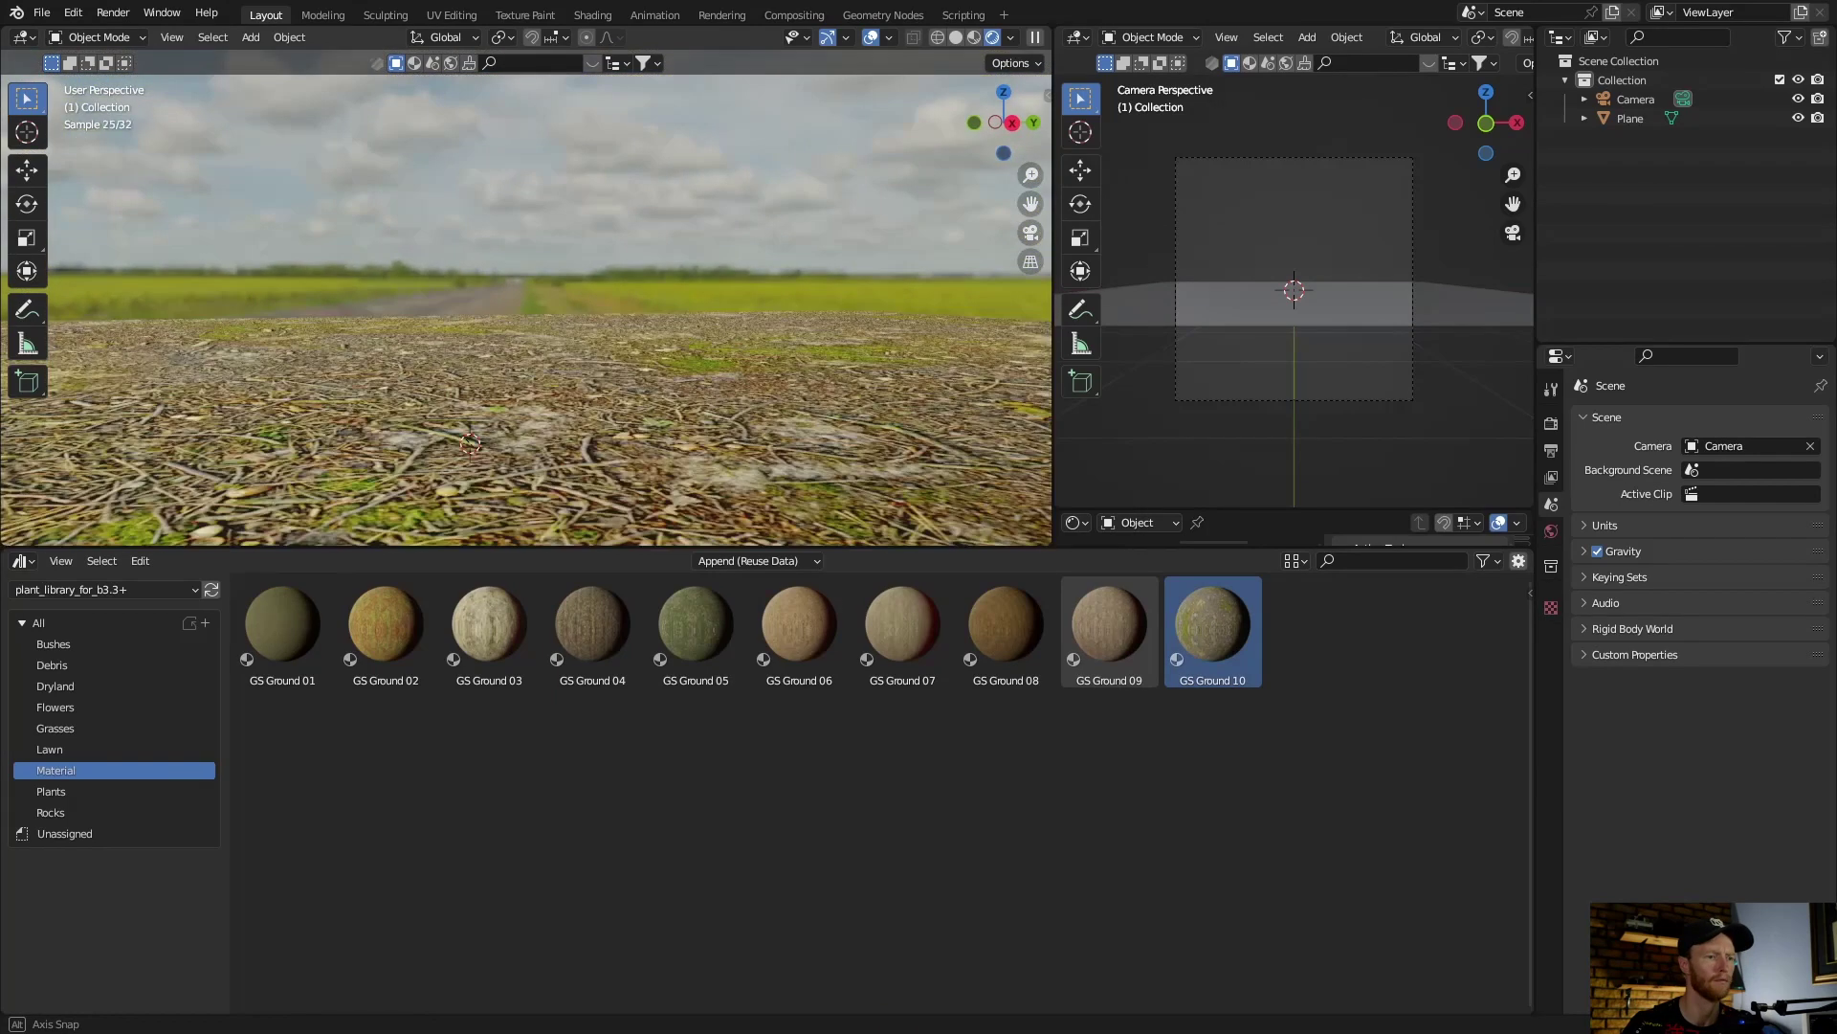
click(51, 792)
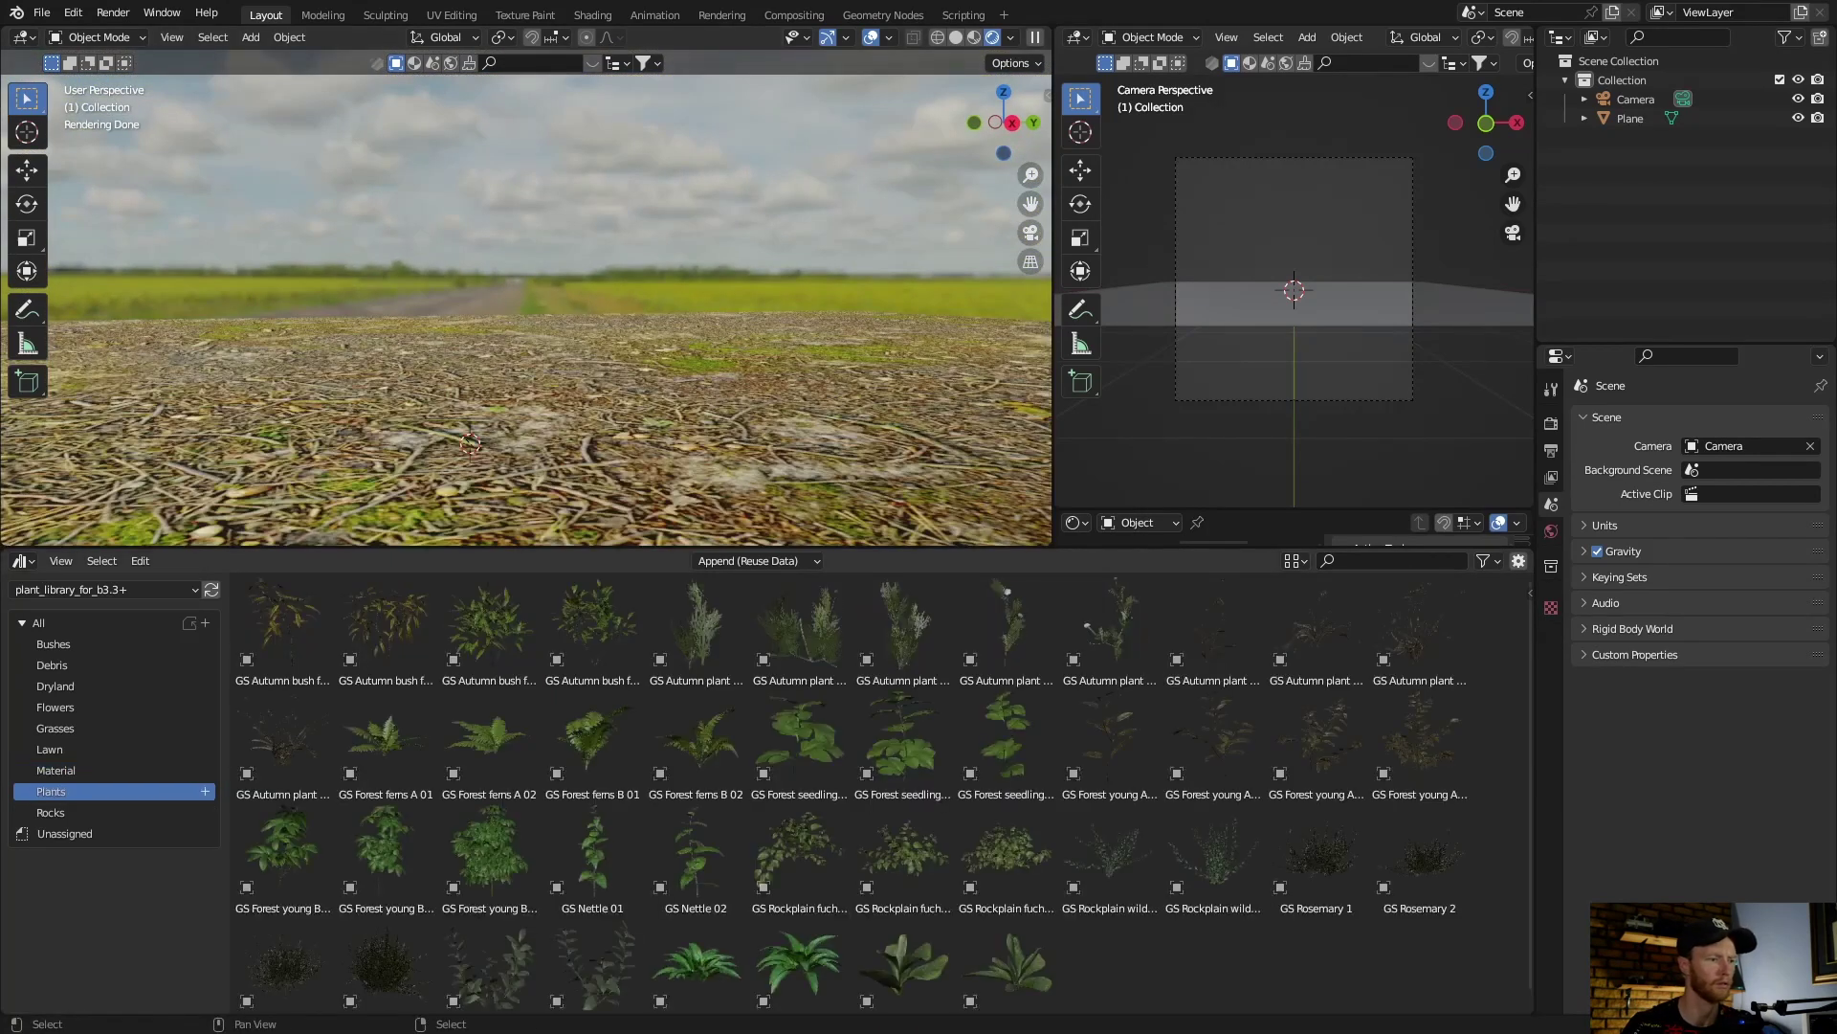
click(50, 812)
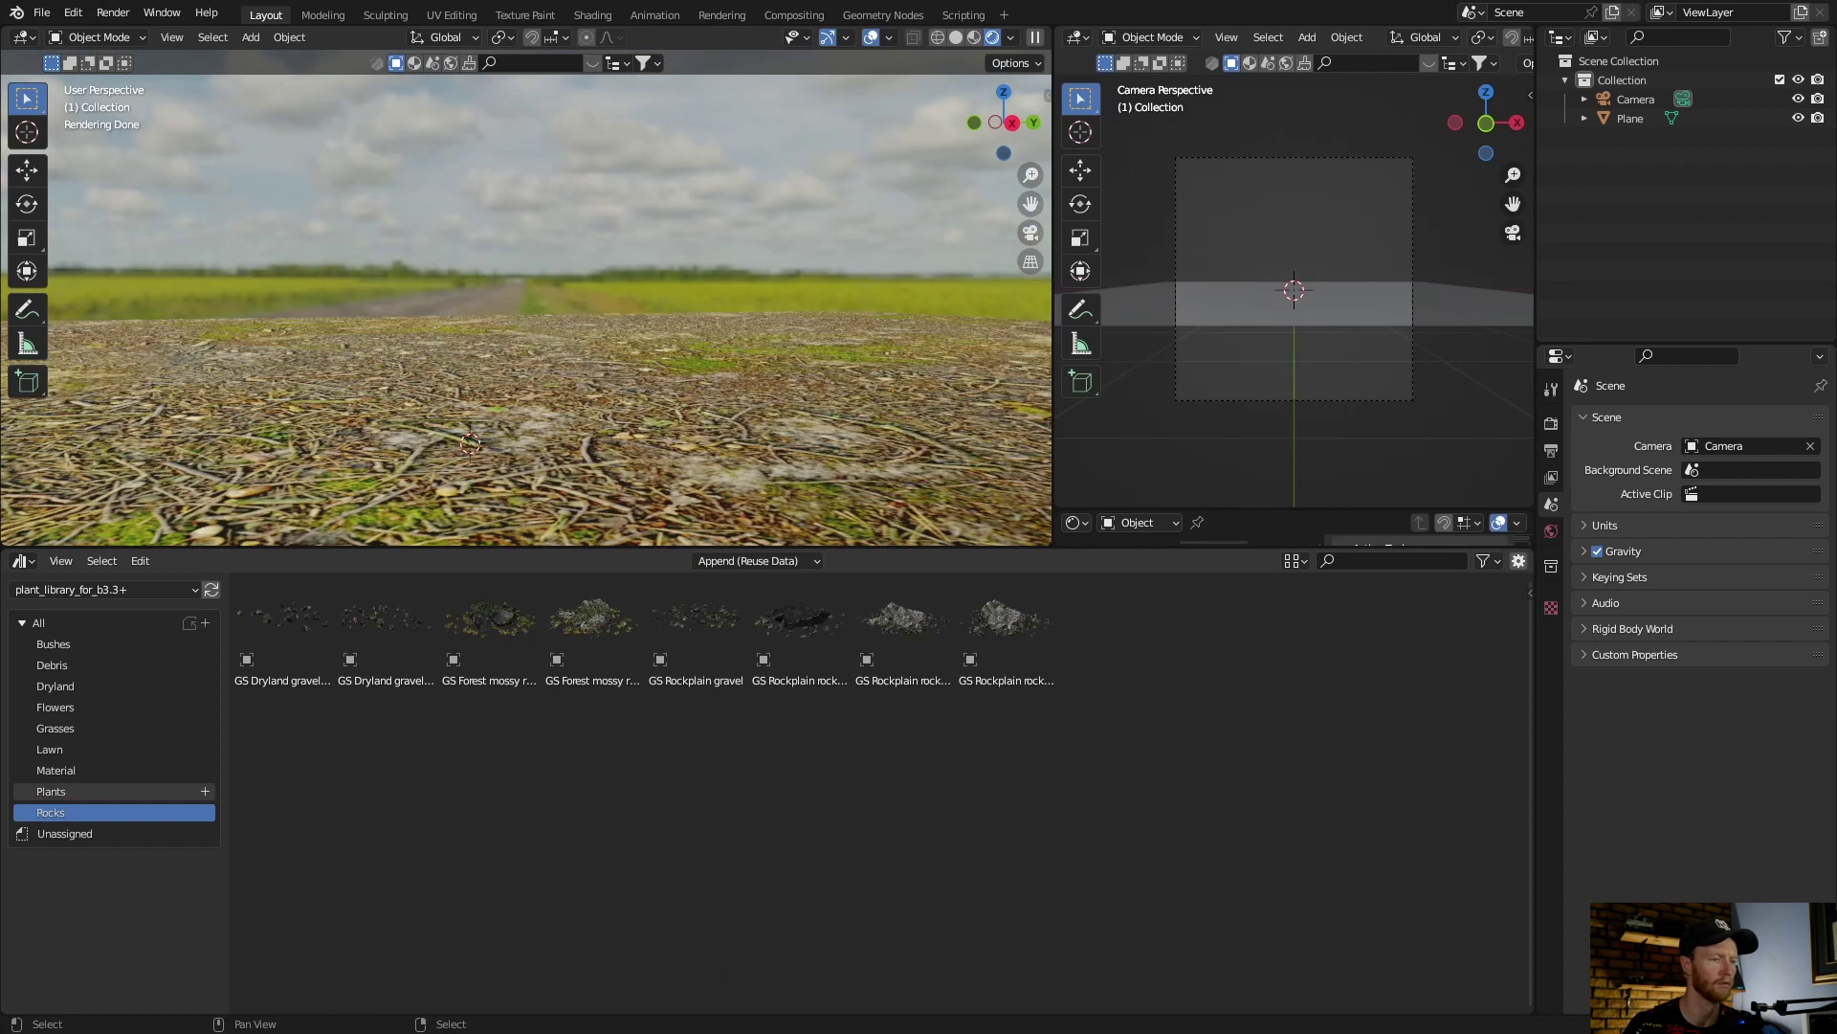
click(51, 792)
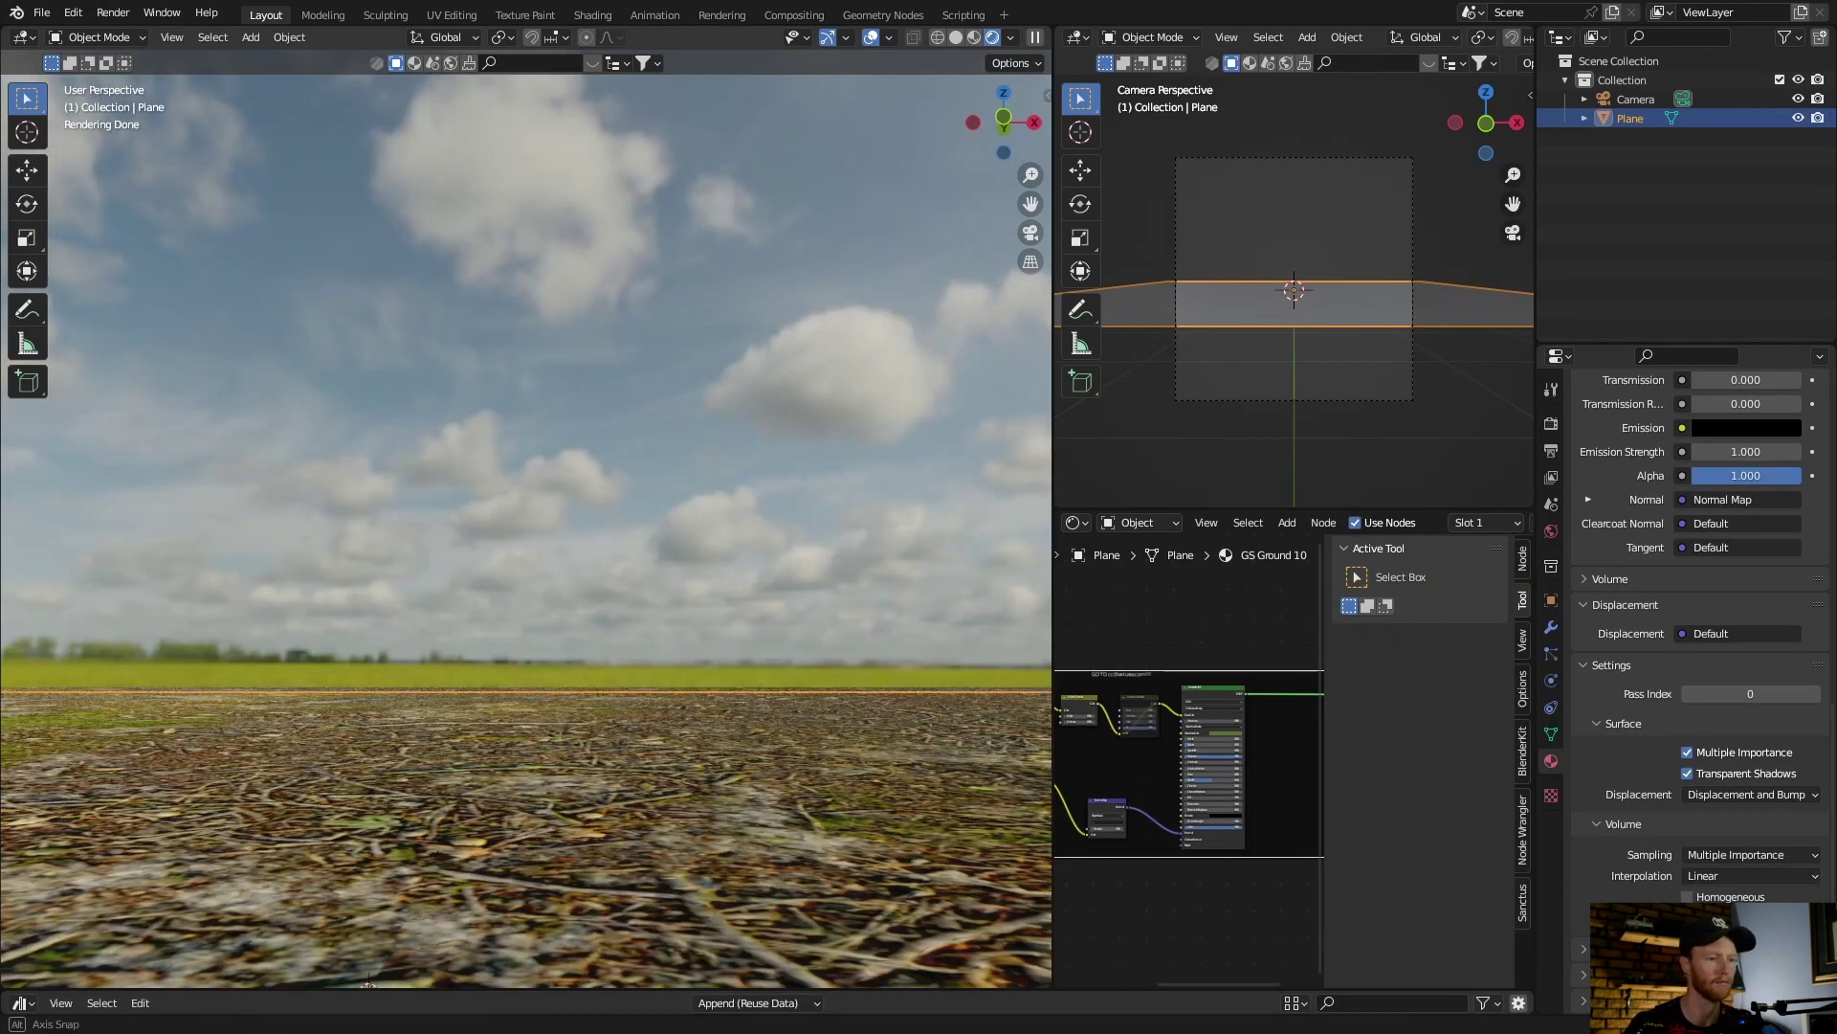
mouse_move(369, 981)
middle_down()
mouse_move(345, 1015)
mouse_move(327, 954)
mouse_move(330, 976)
middle_up()
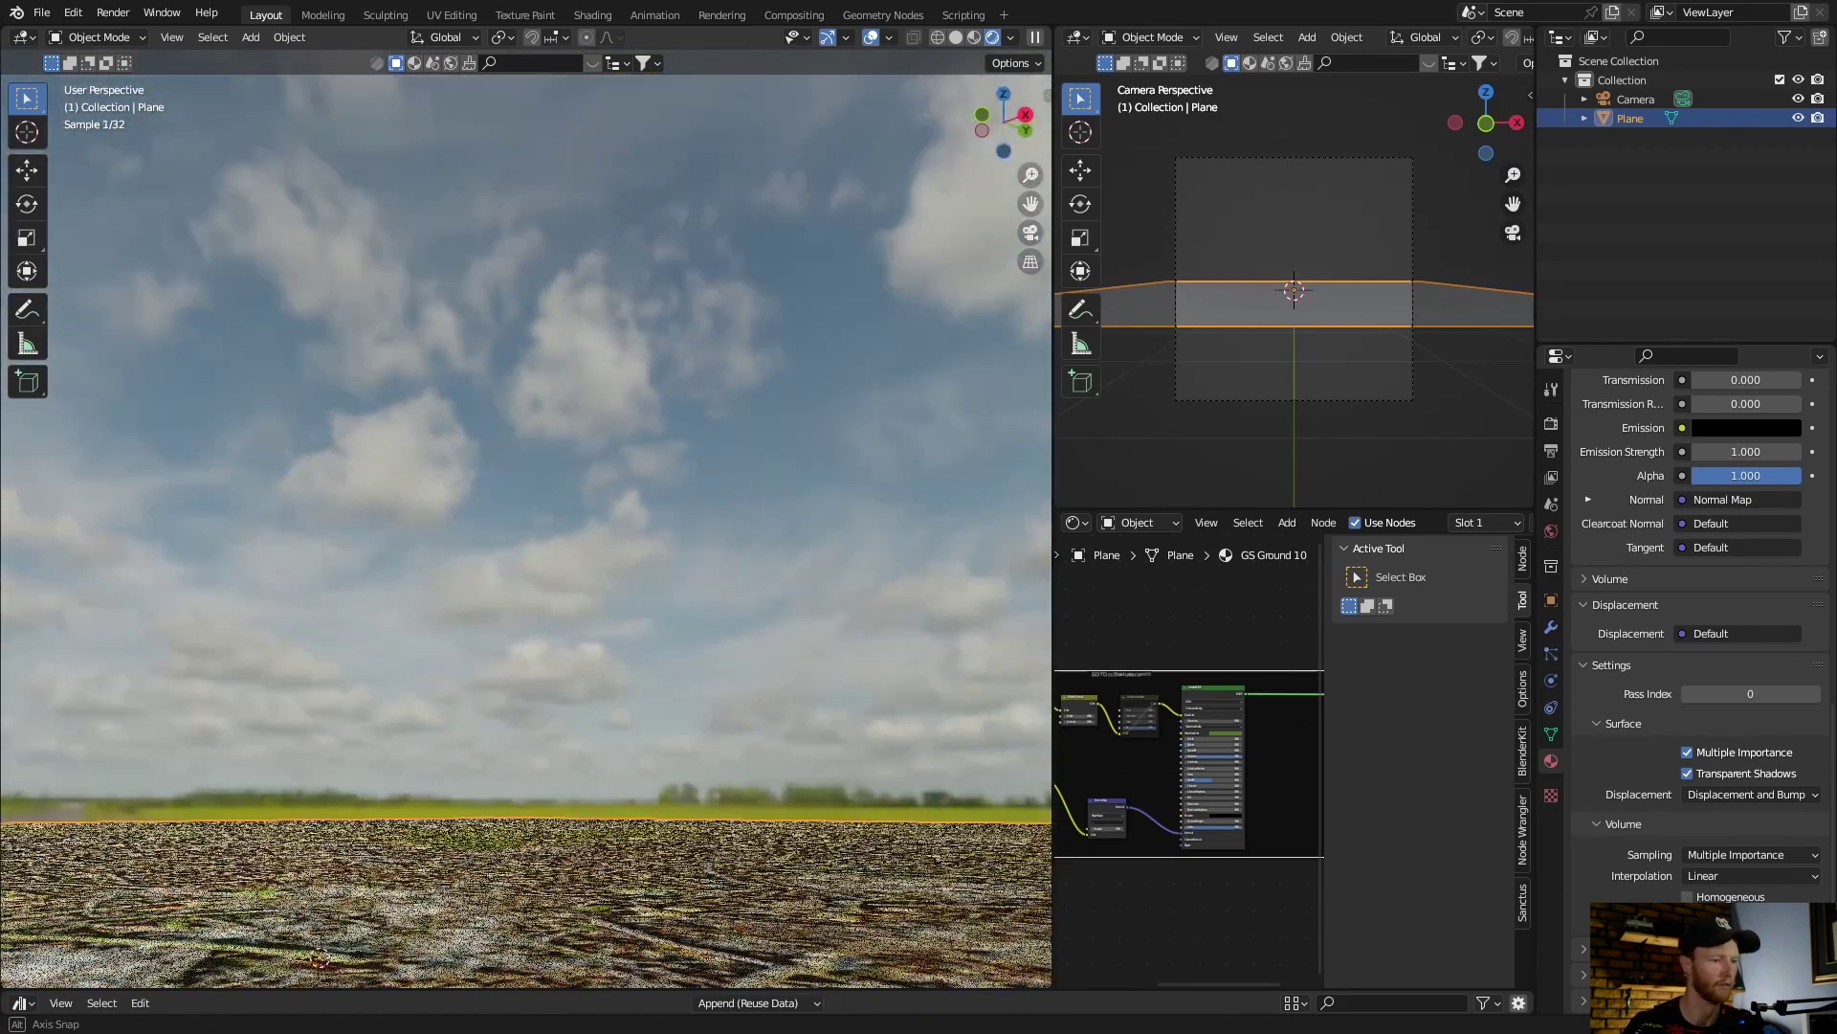